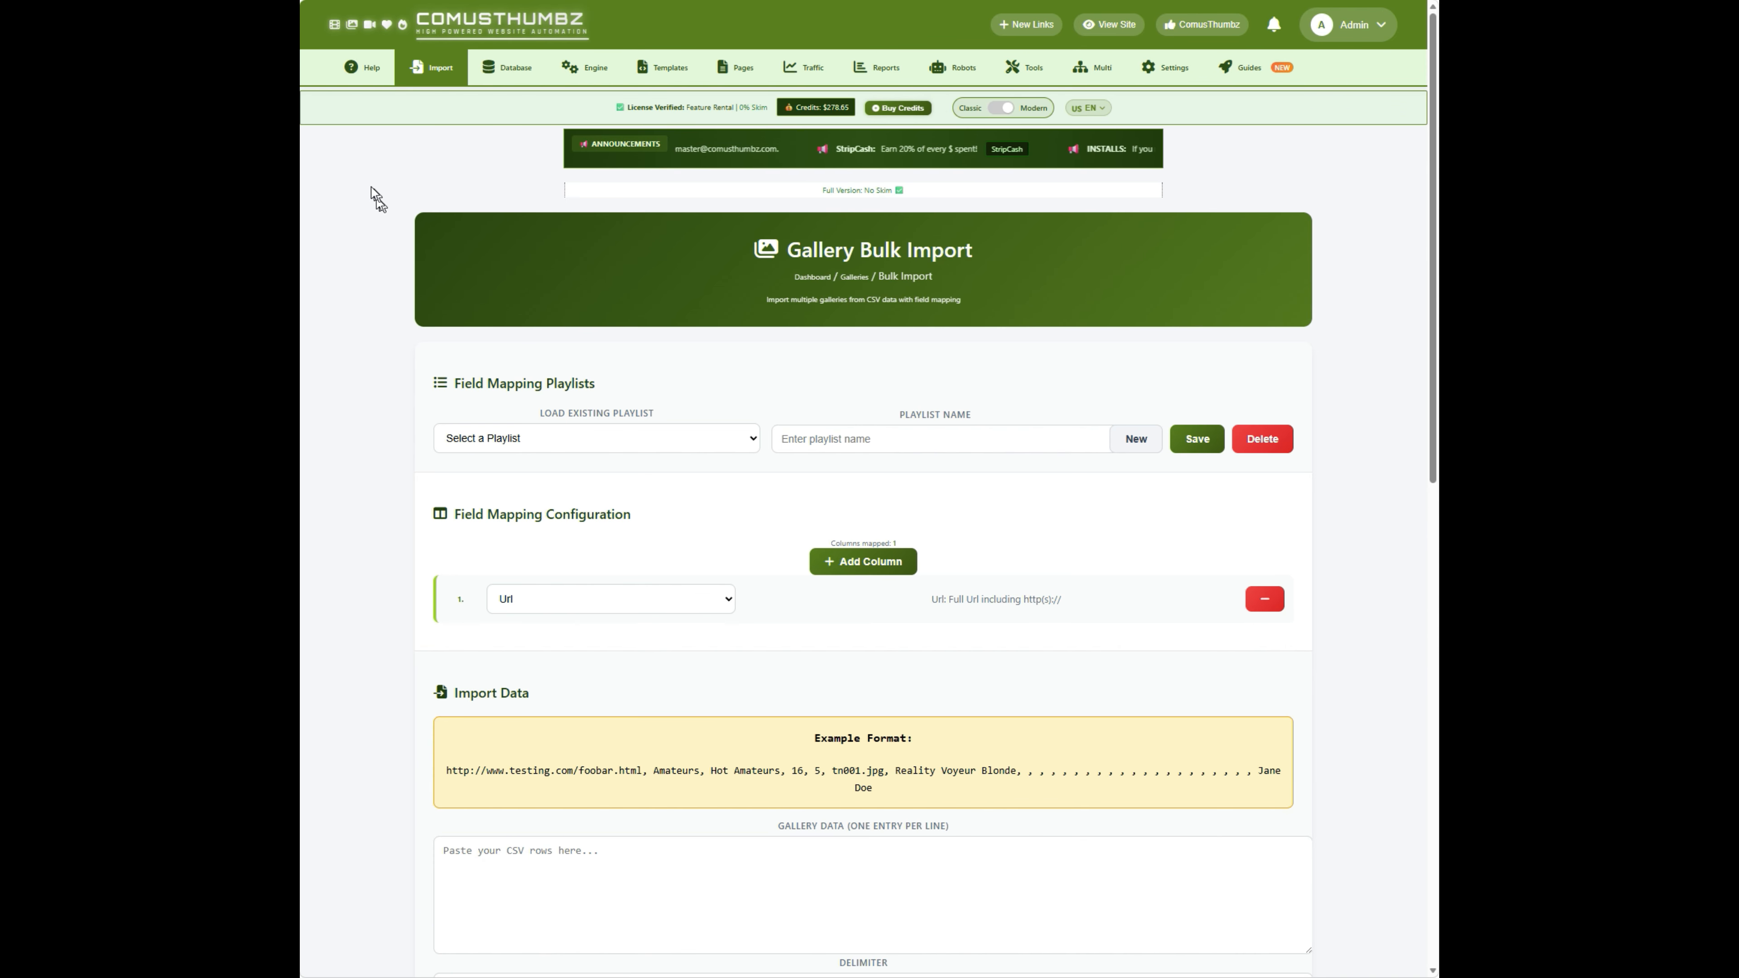
# Open the Bulk Gallery Importer and load the existing OASCash.com field mapping playlist.
pyautogui.moveTo(433, 74)
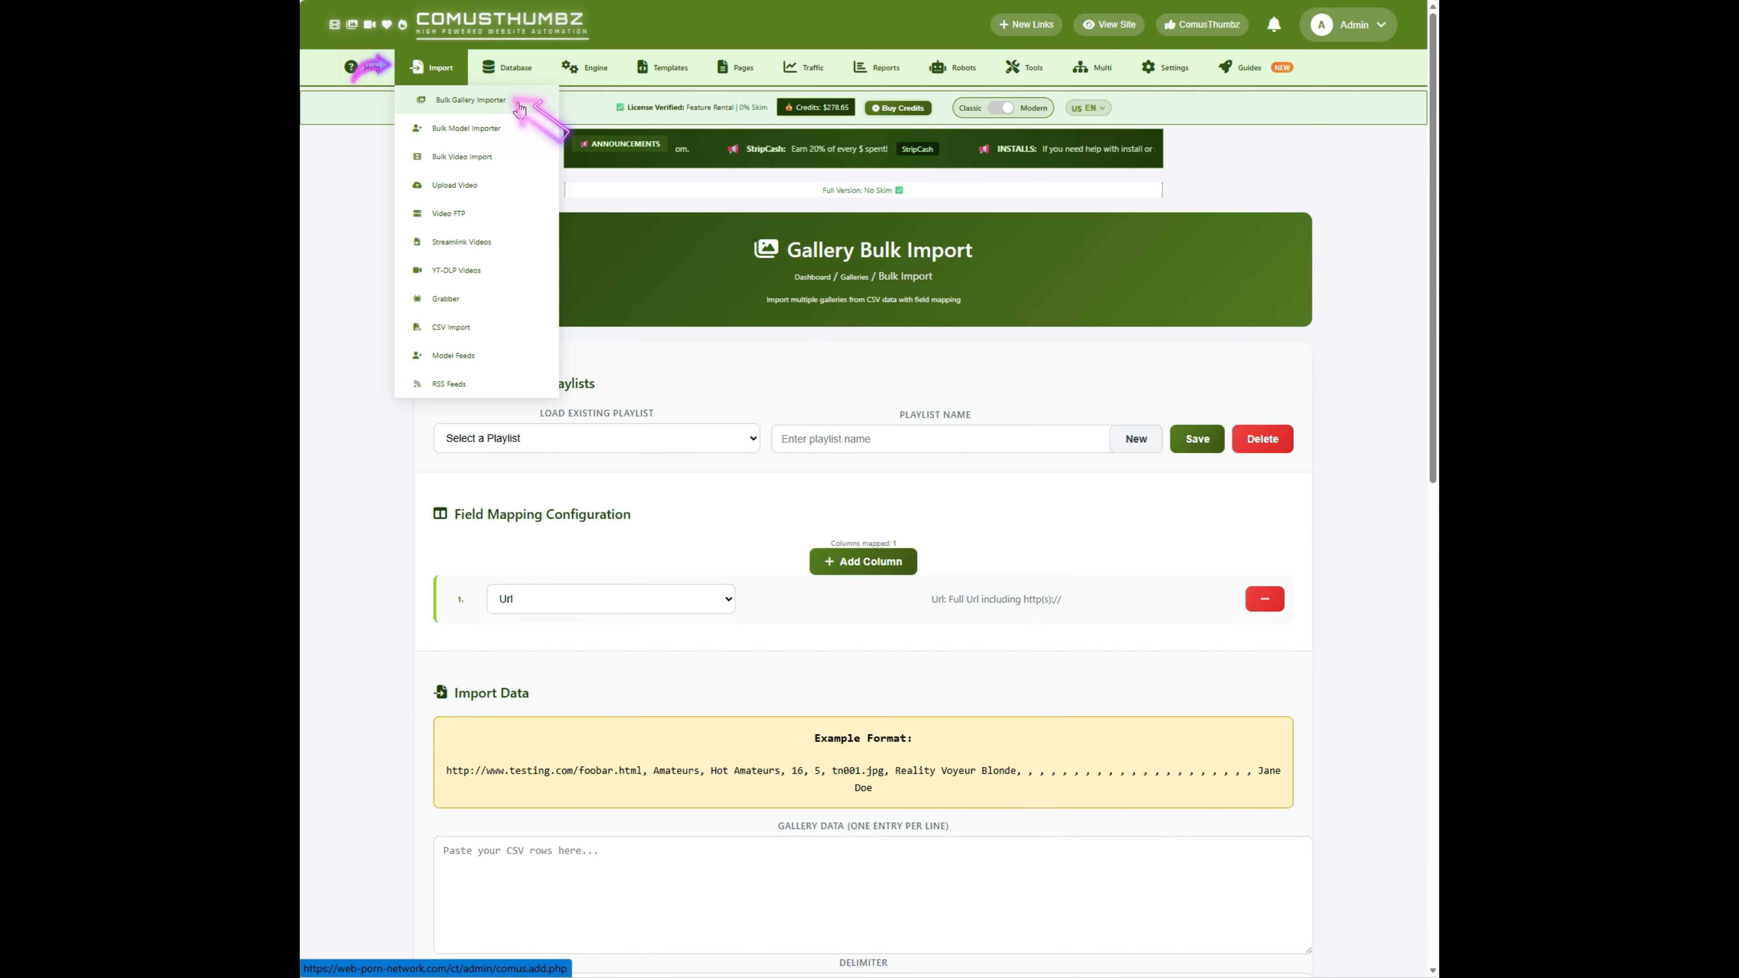
pyautogui.click(521, 103)
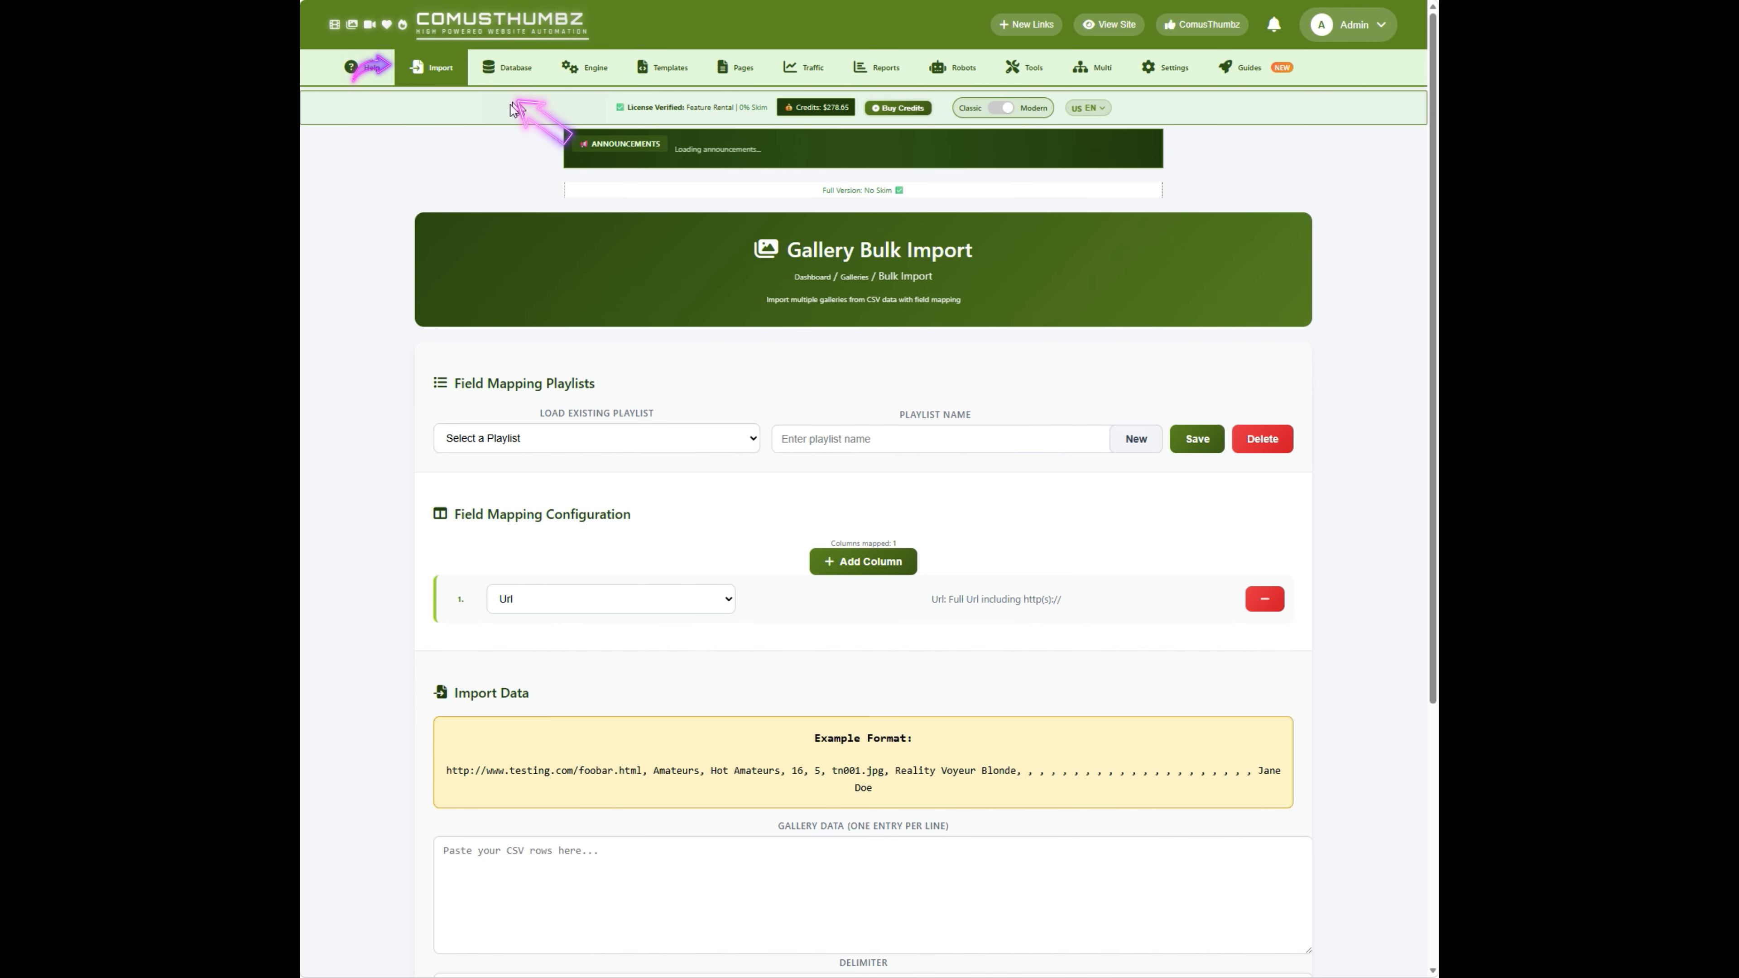
pyautogui.click(480, 444)
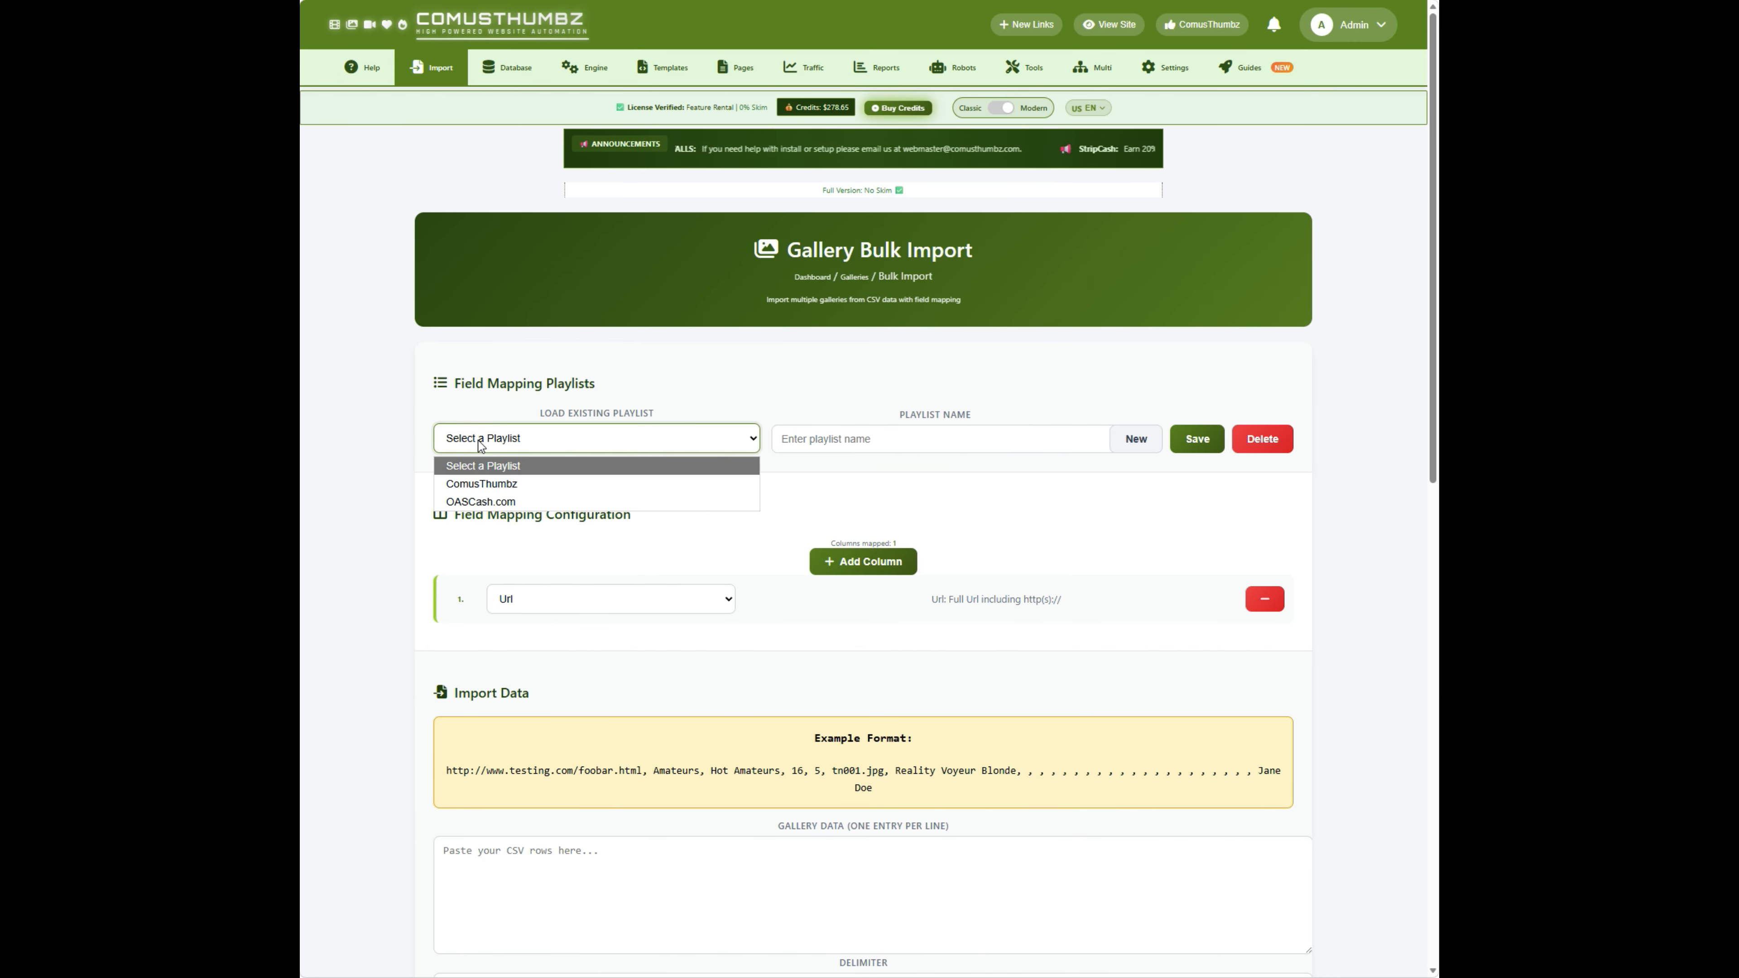
pyautogui.click(481, 501)
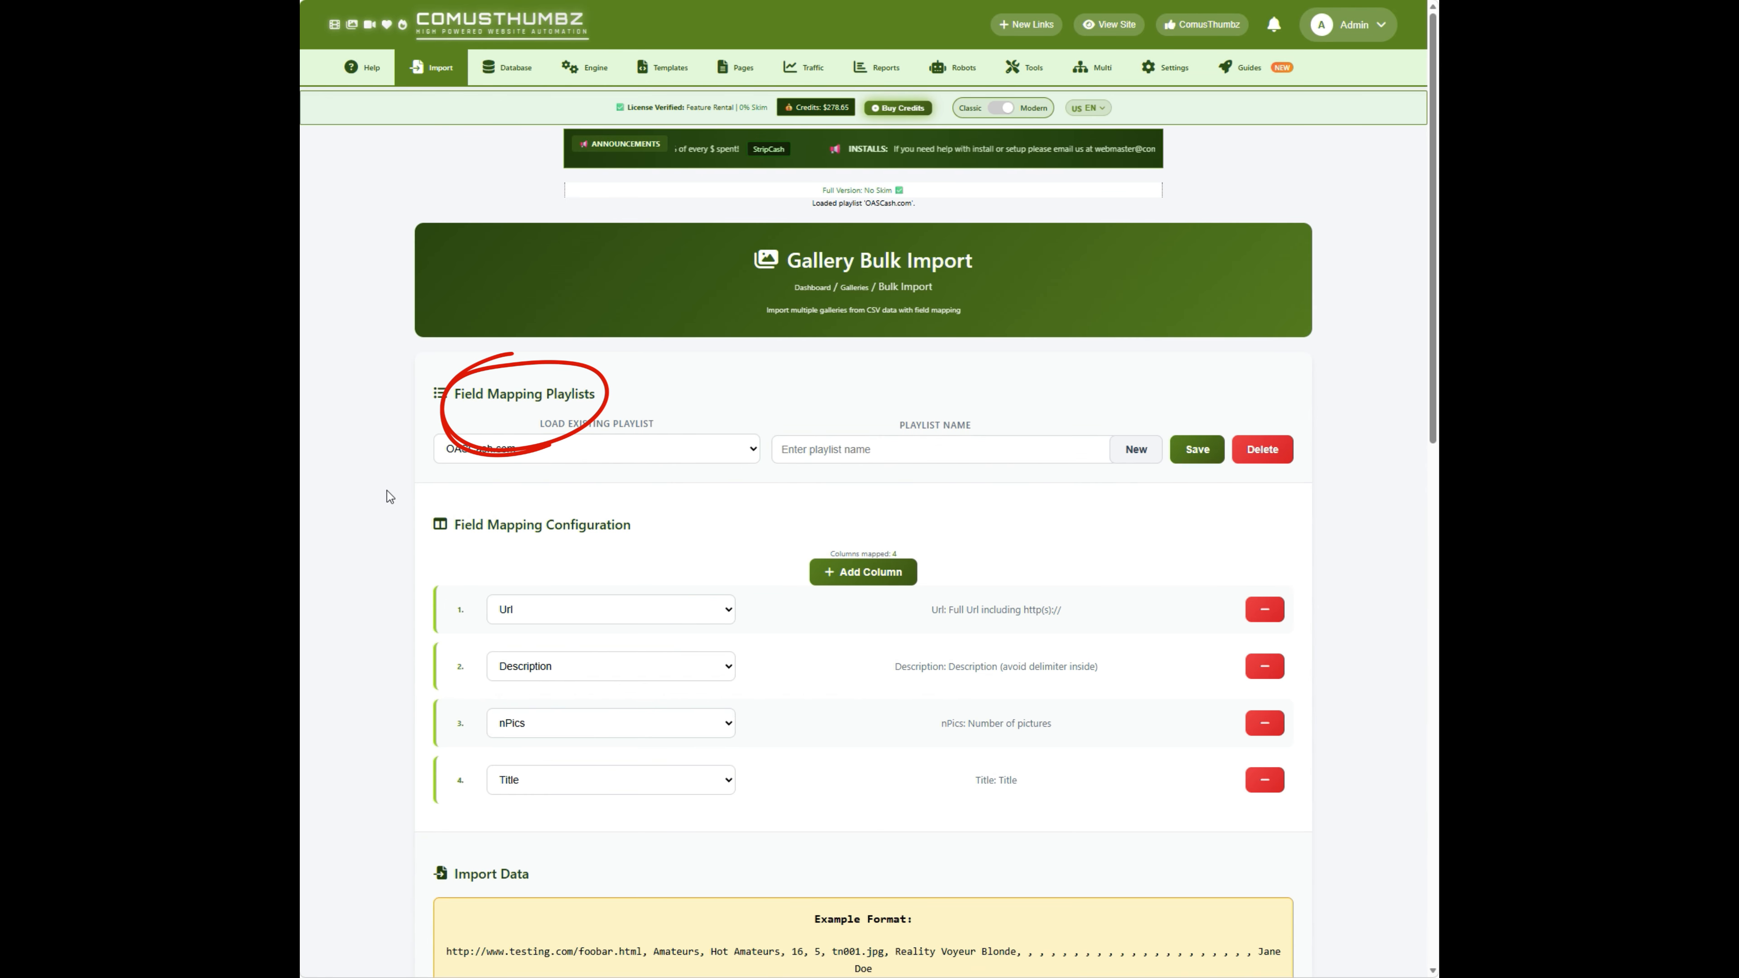
# Look over the mapped columns, import data options and import guidelines on the Gallery Bulk Import page.
pyautogui.middleClick(354, 527)
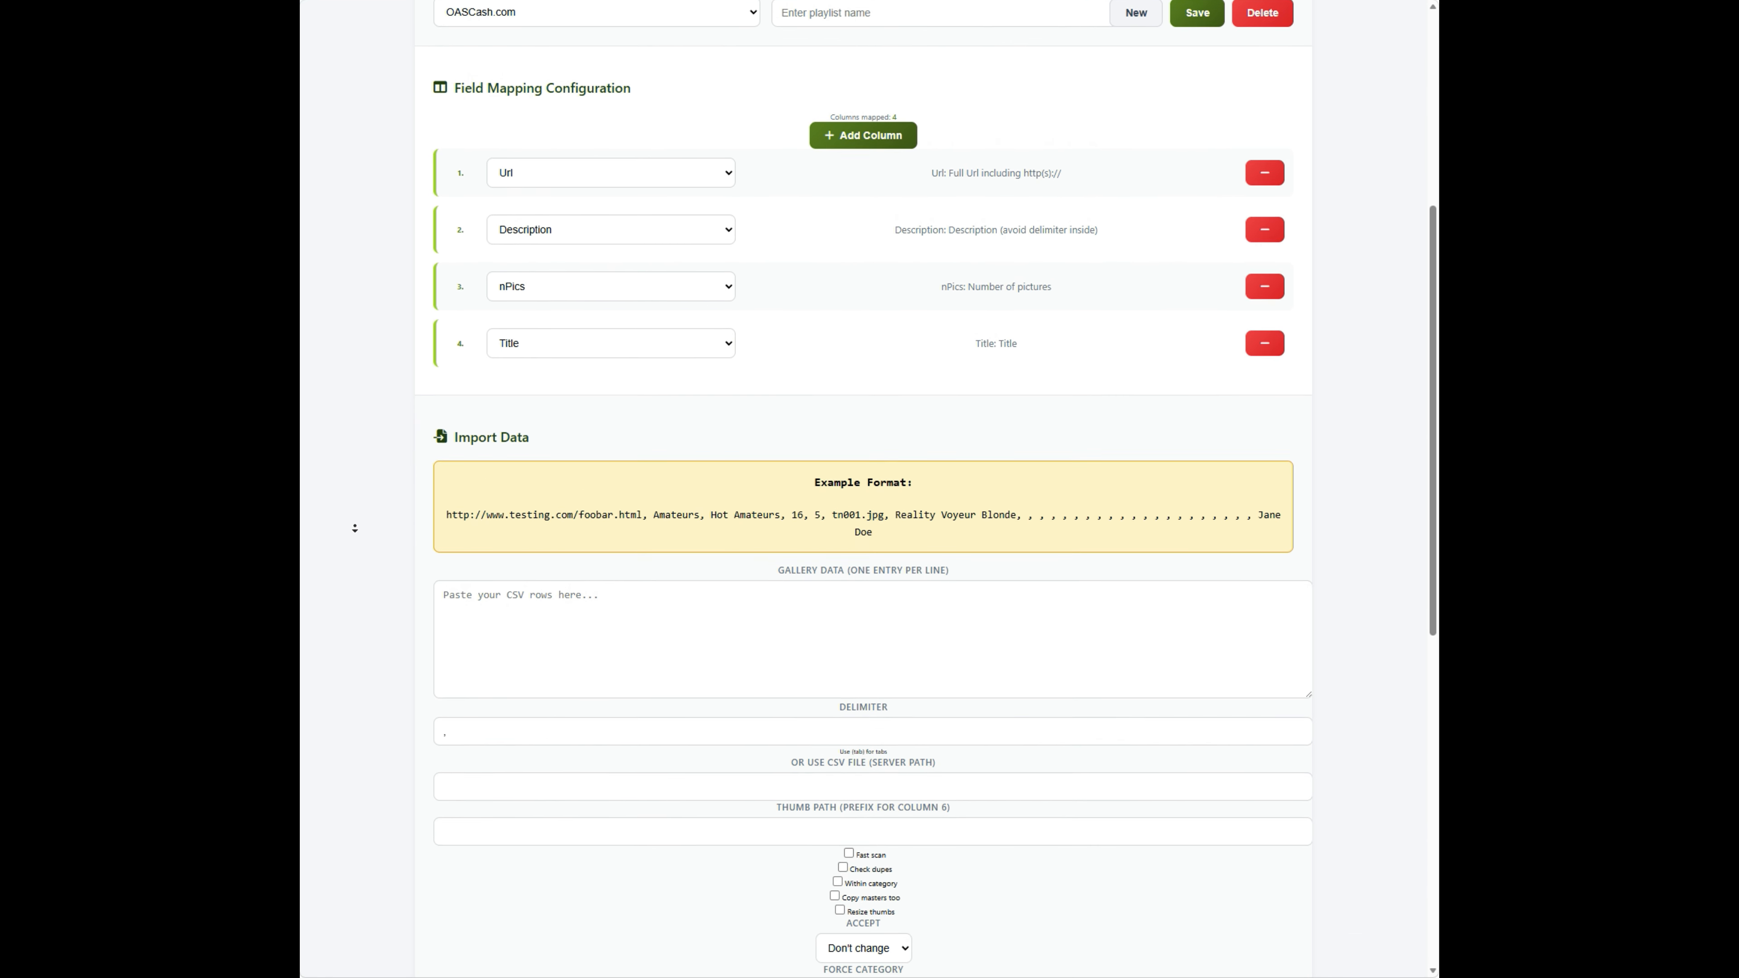
pyautogui.middleClick(348, 537)
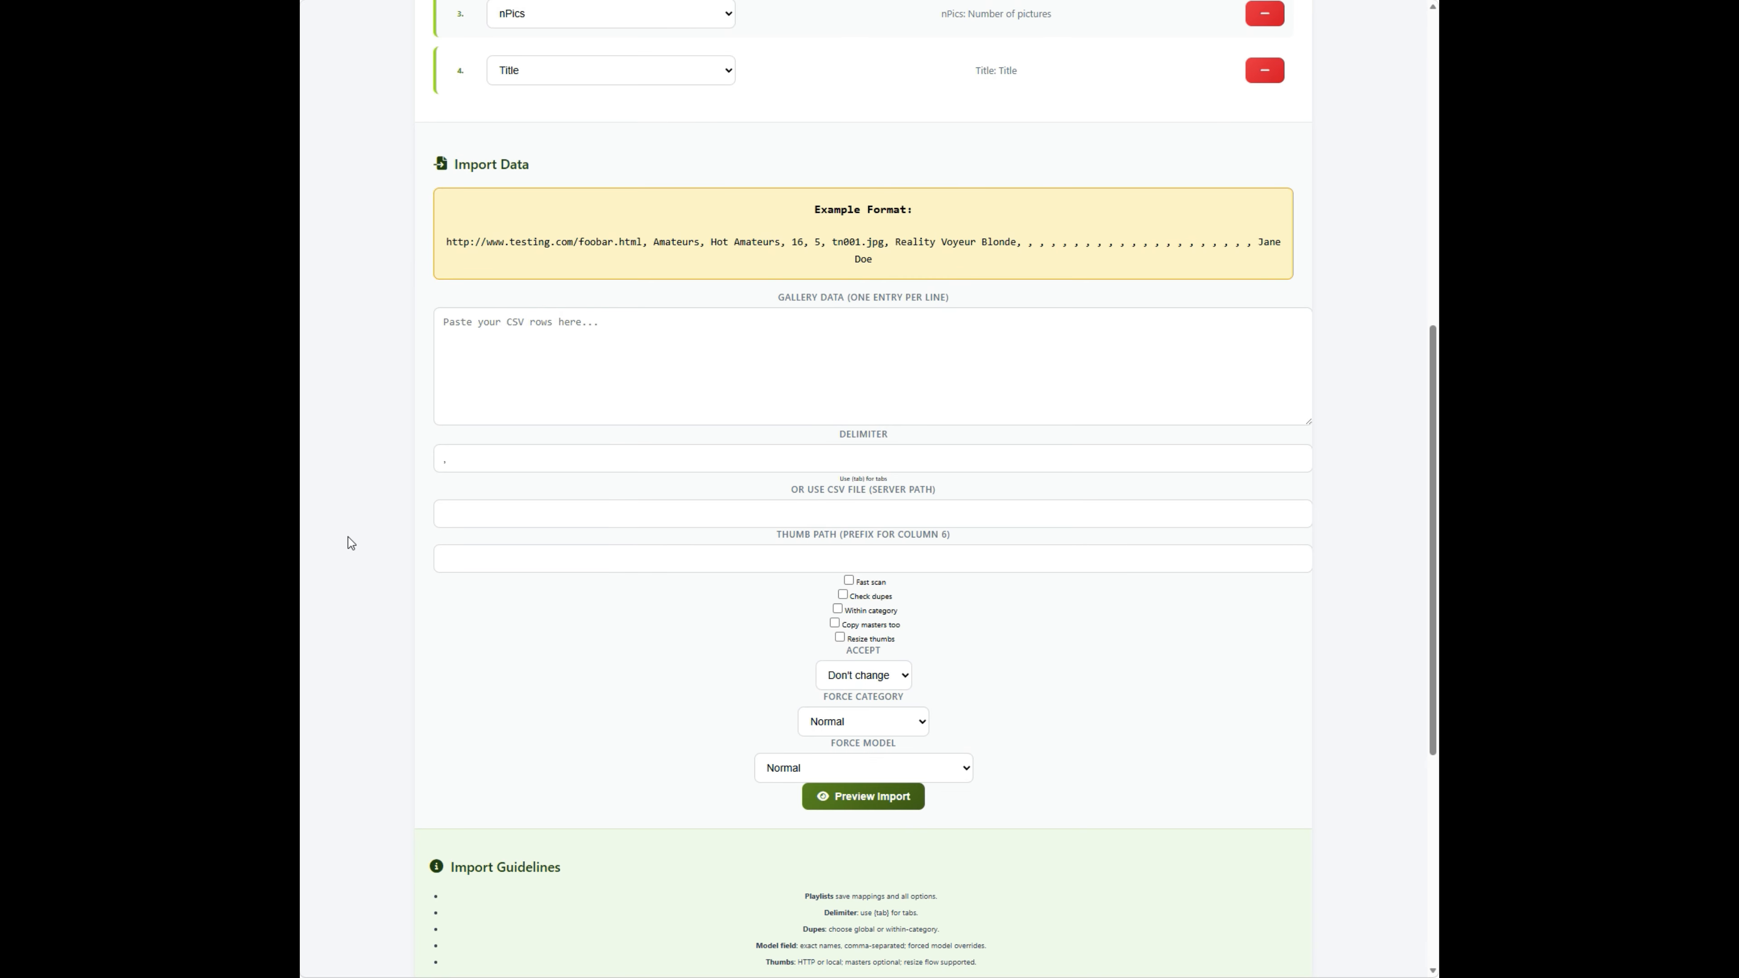
pyautogui.scroll(-3, 337, 576)
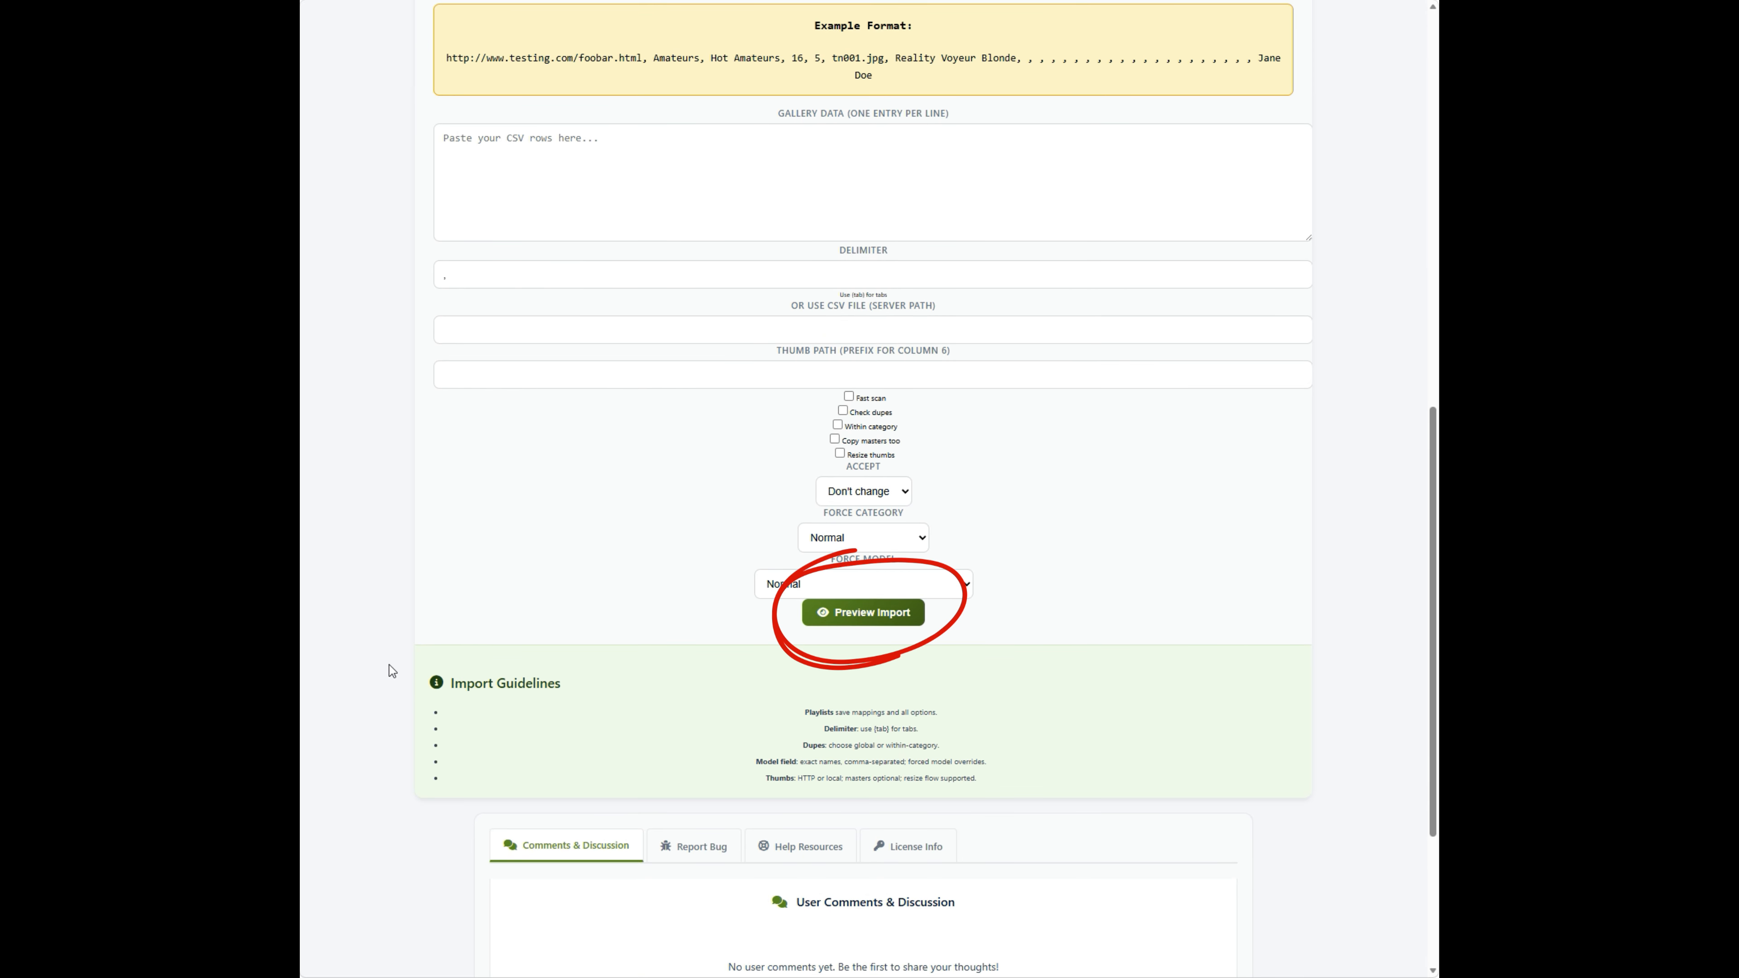
pyautogui.scroll(13, 374, 555)
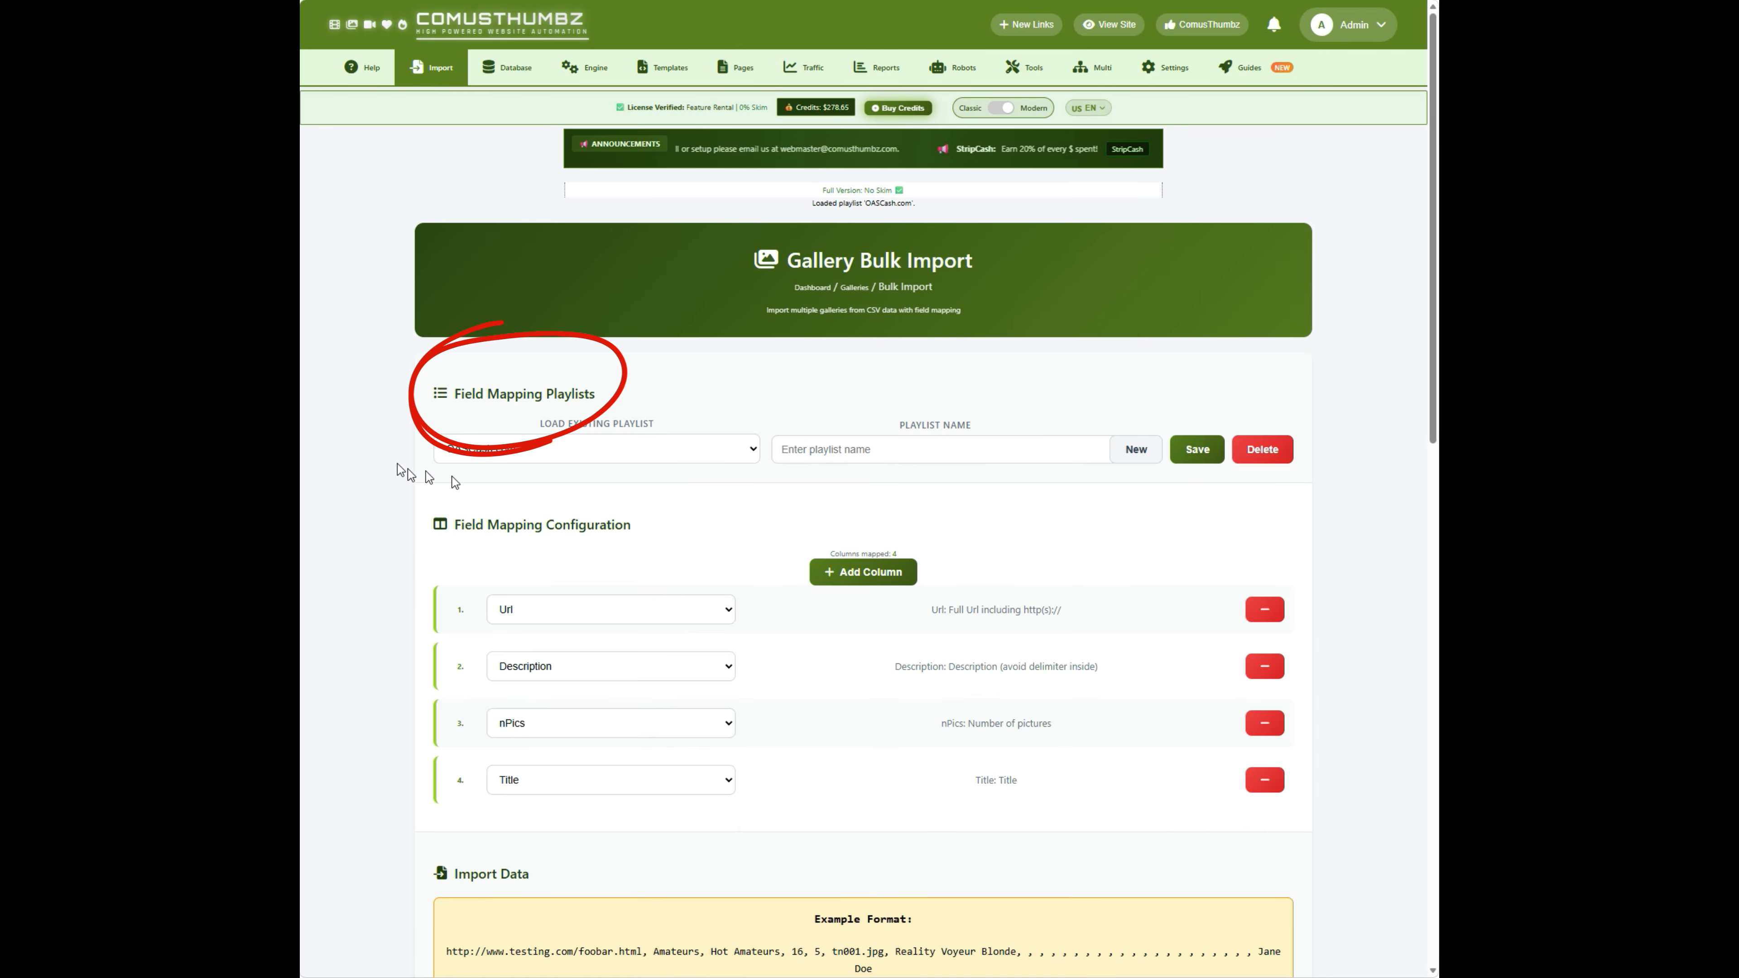
# Switch the field mapping to the ComusThumbz playlist and back to the OASCash.com playlist.
pyautogui.click(743, 453)
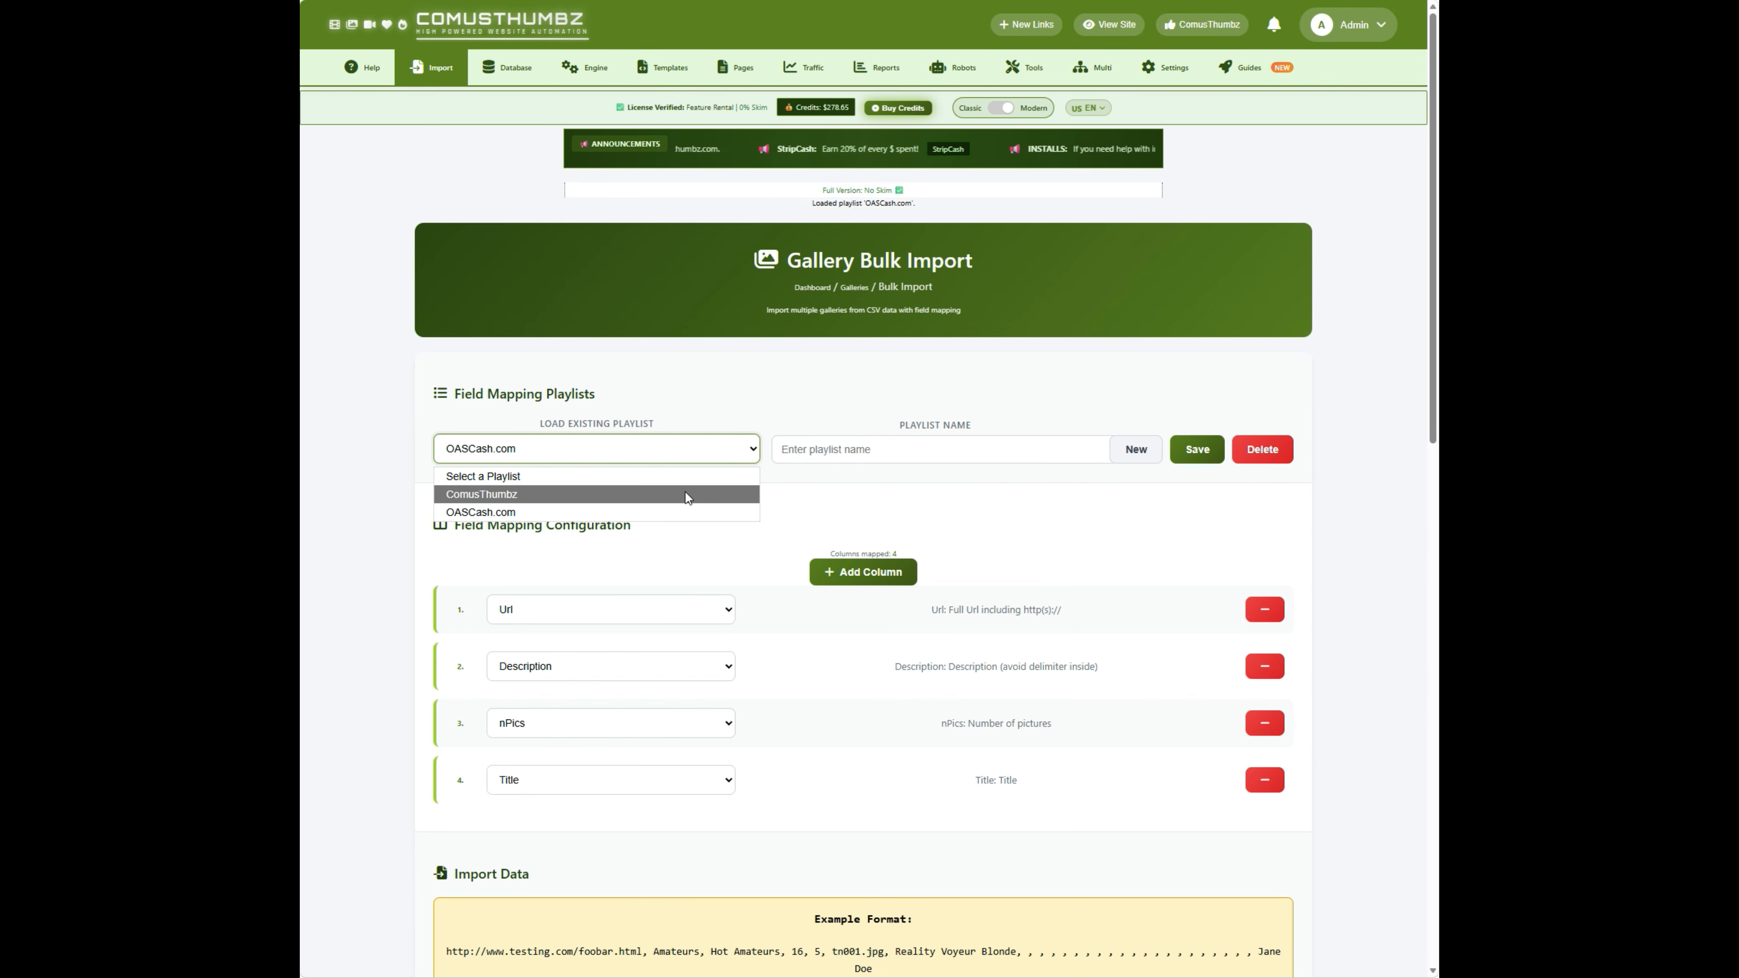
pyautogui.click(688, 494)
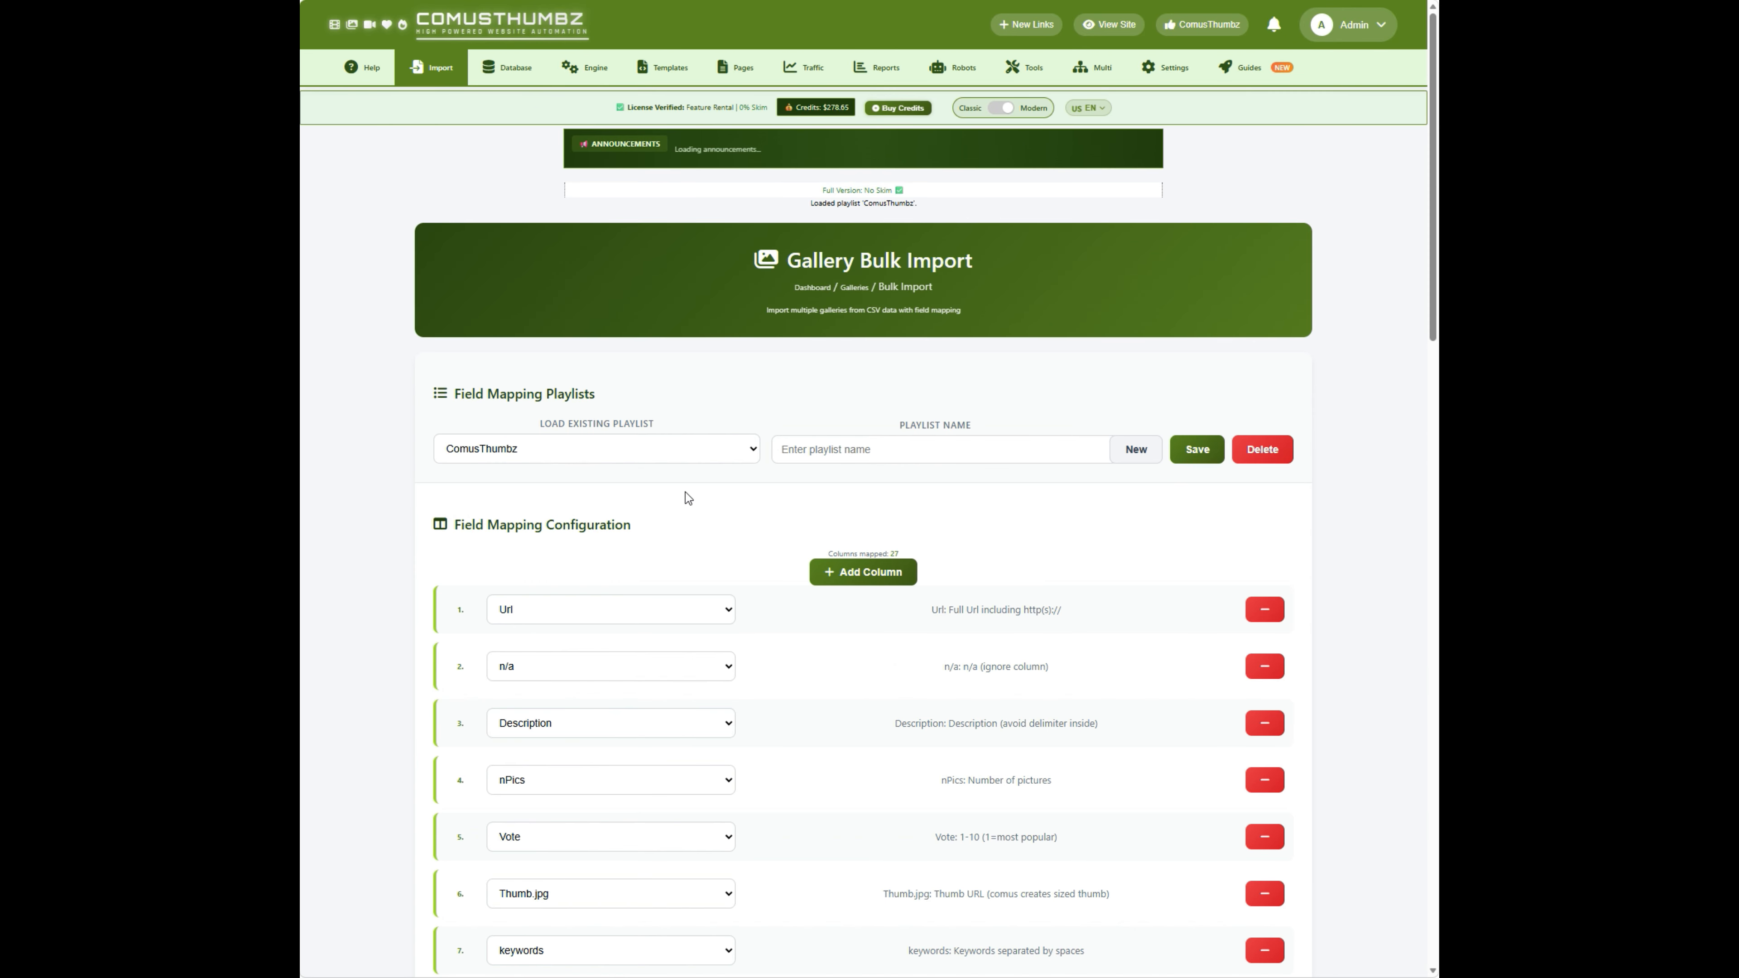
pyautogui.middleClick(685, 491)
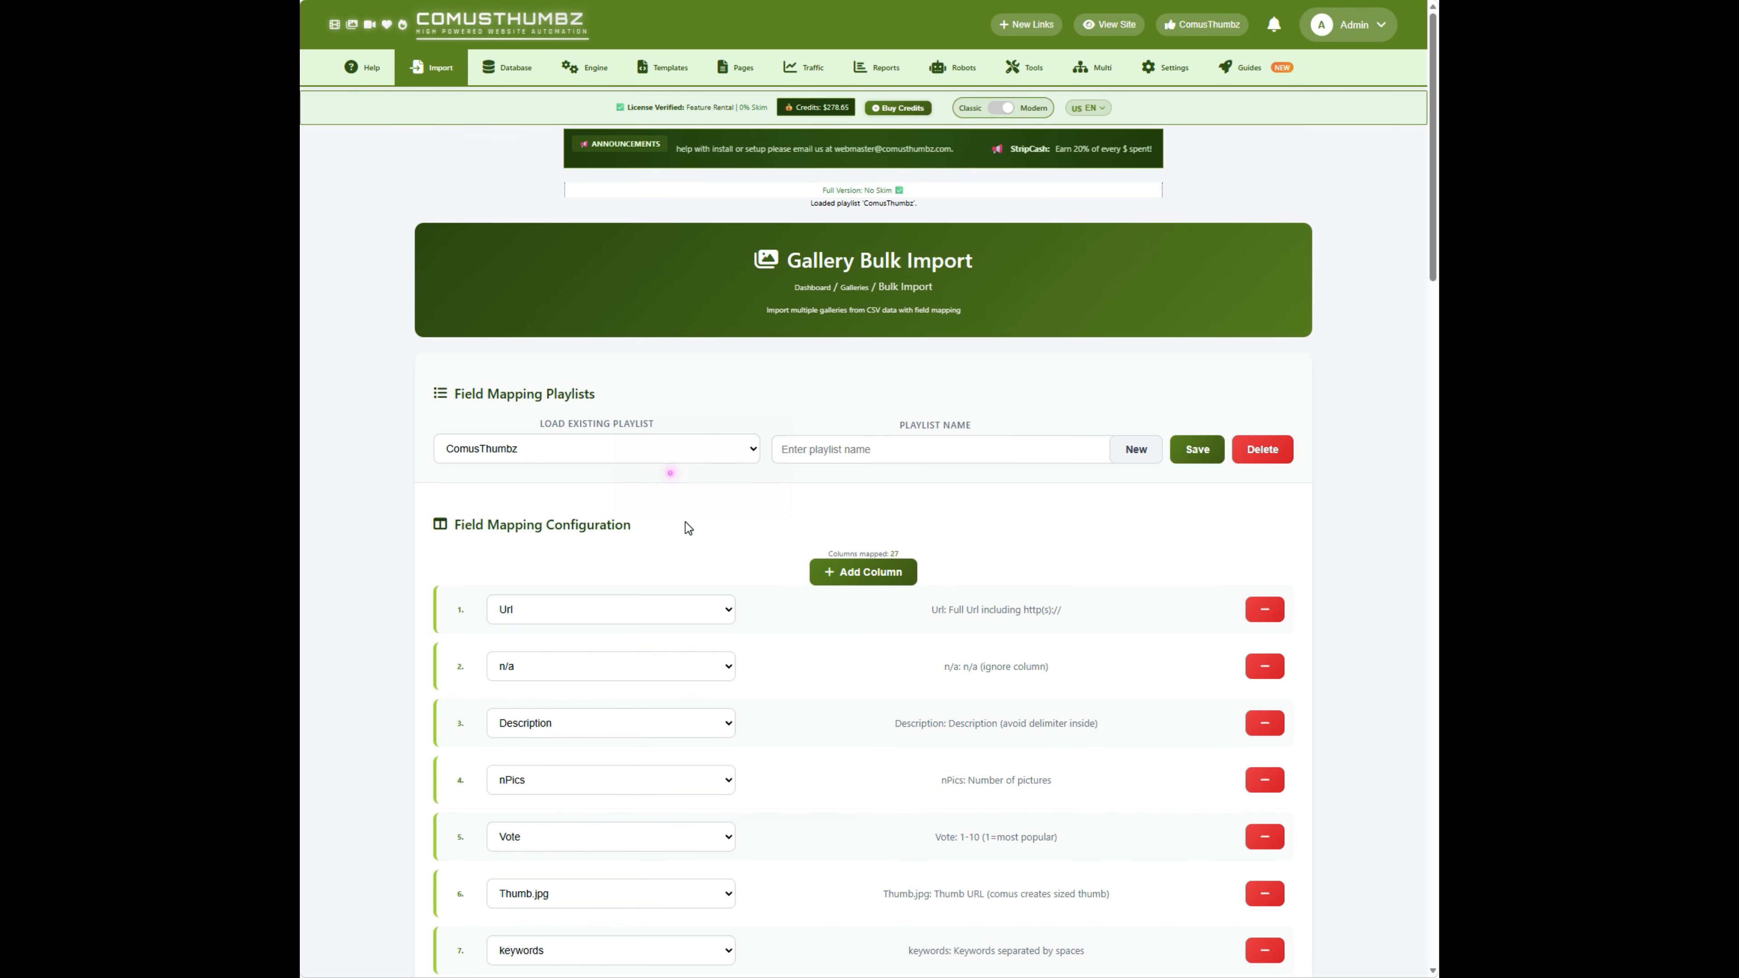
pyautogui.click(651, 452)
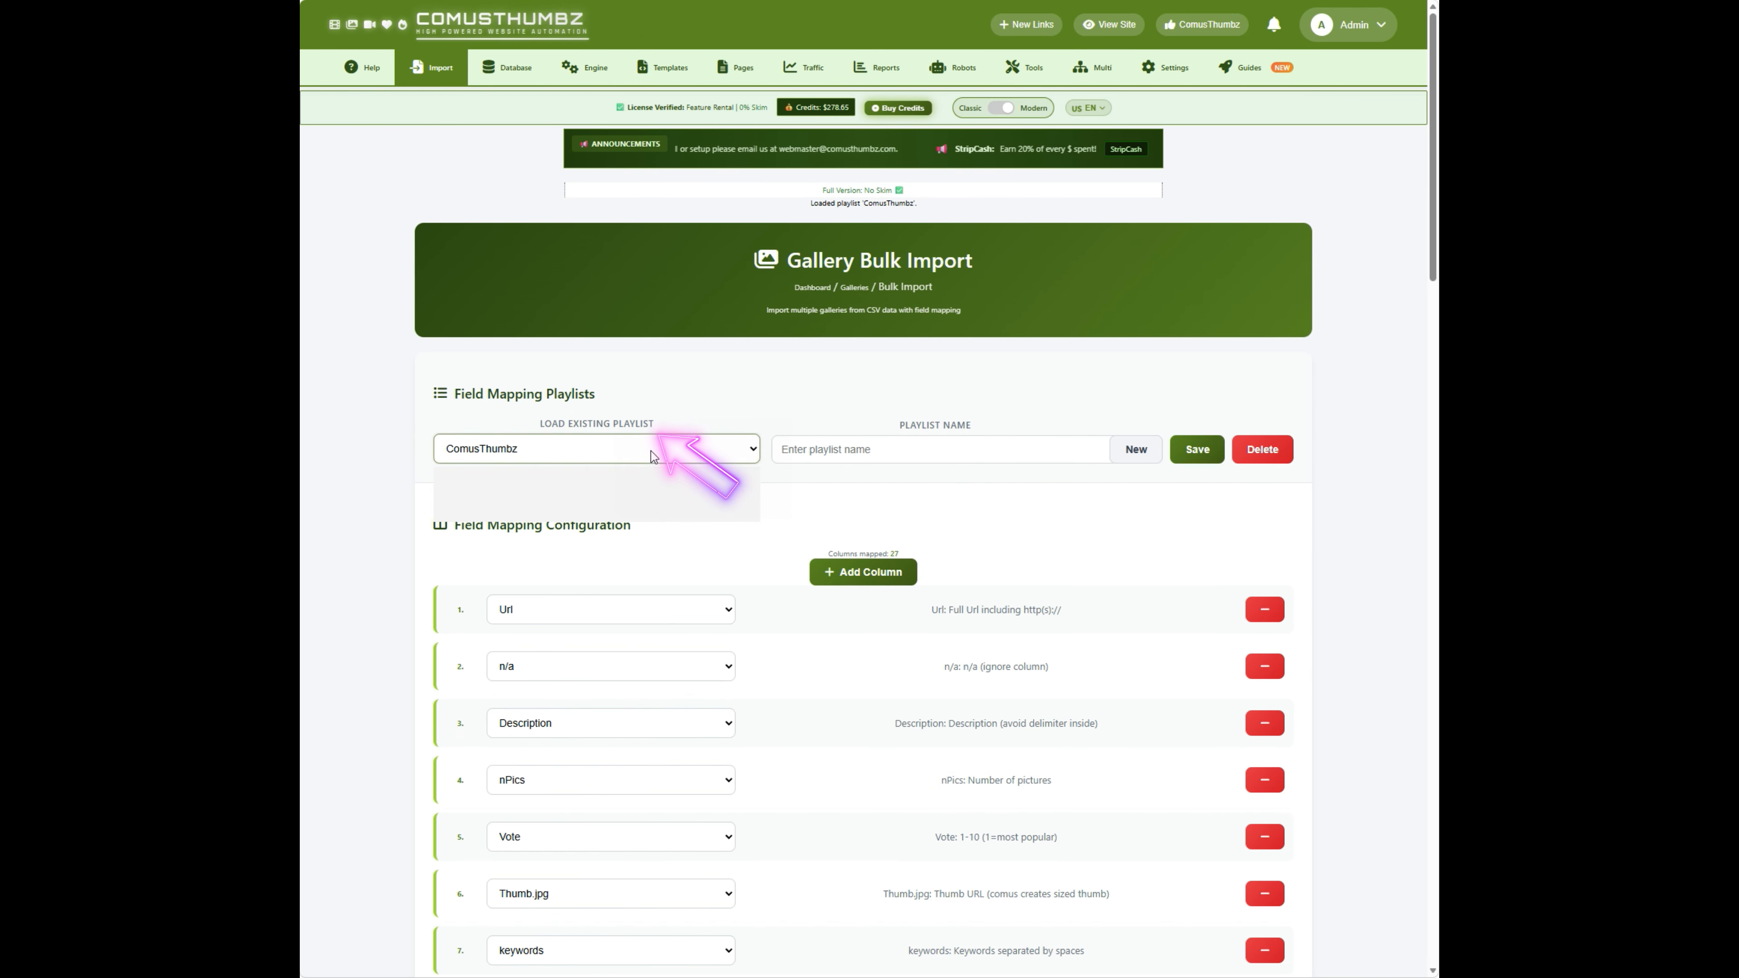
pyautogui.click(624, 518)
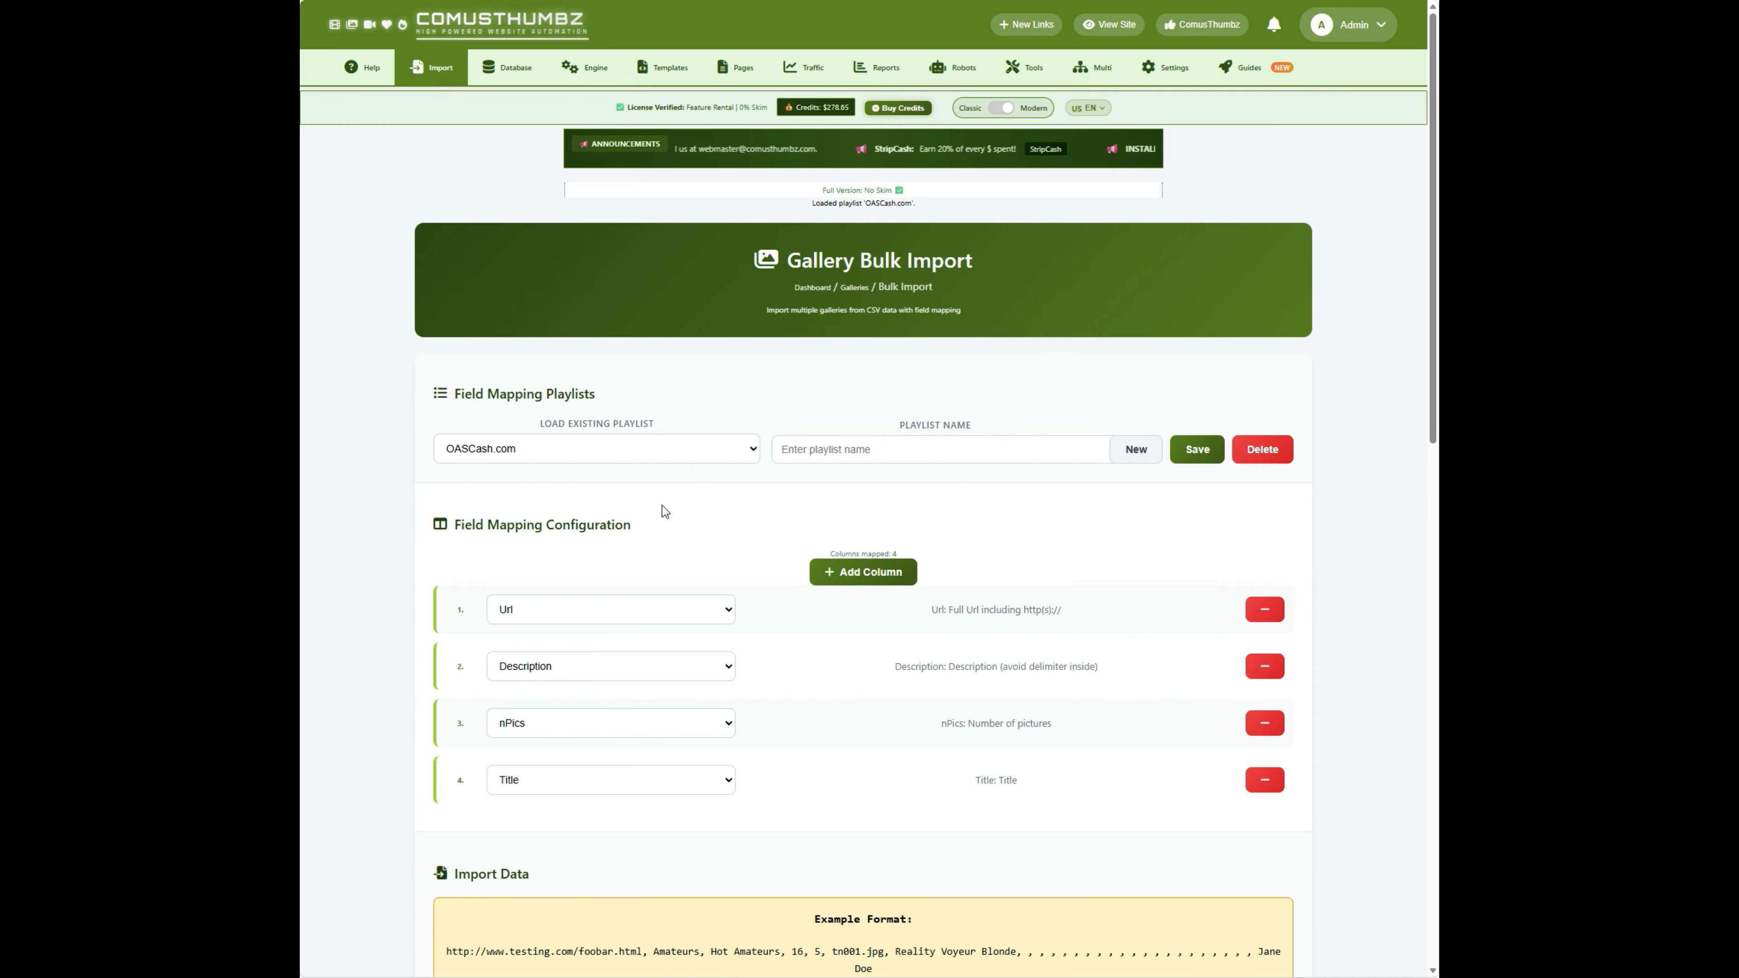
# Check which field types can be assigned to the first column in the field mapping configuration.
pyautogui.scroll(-3, 661, 512)
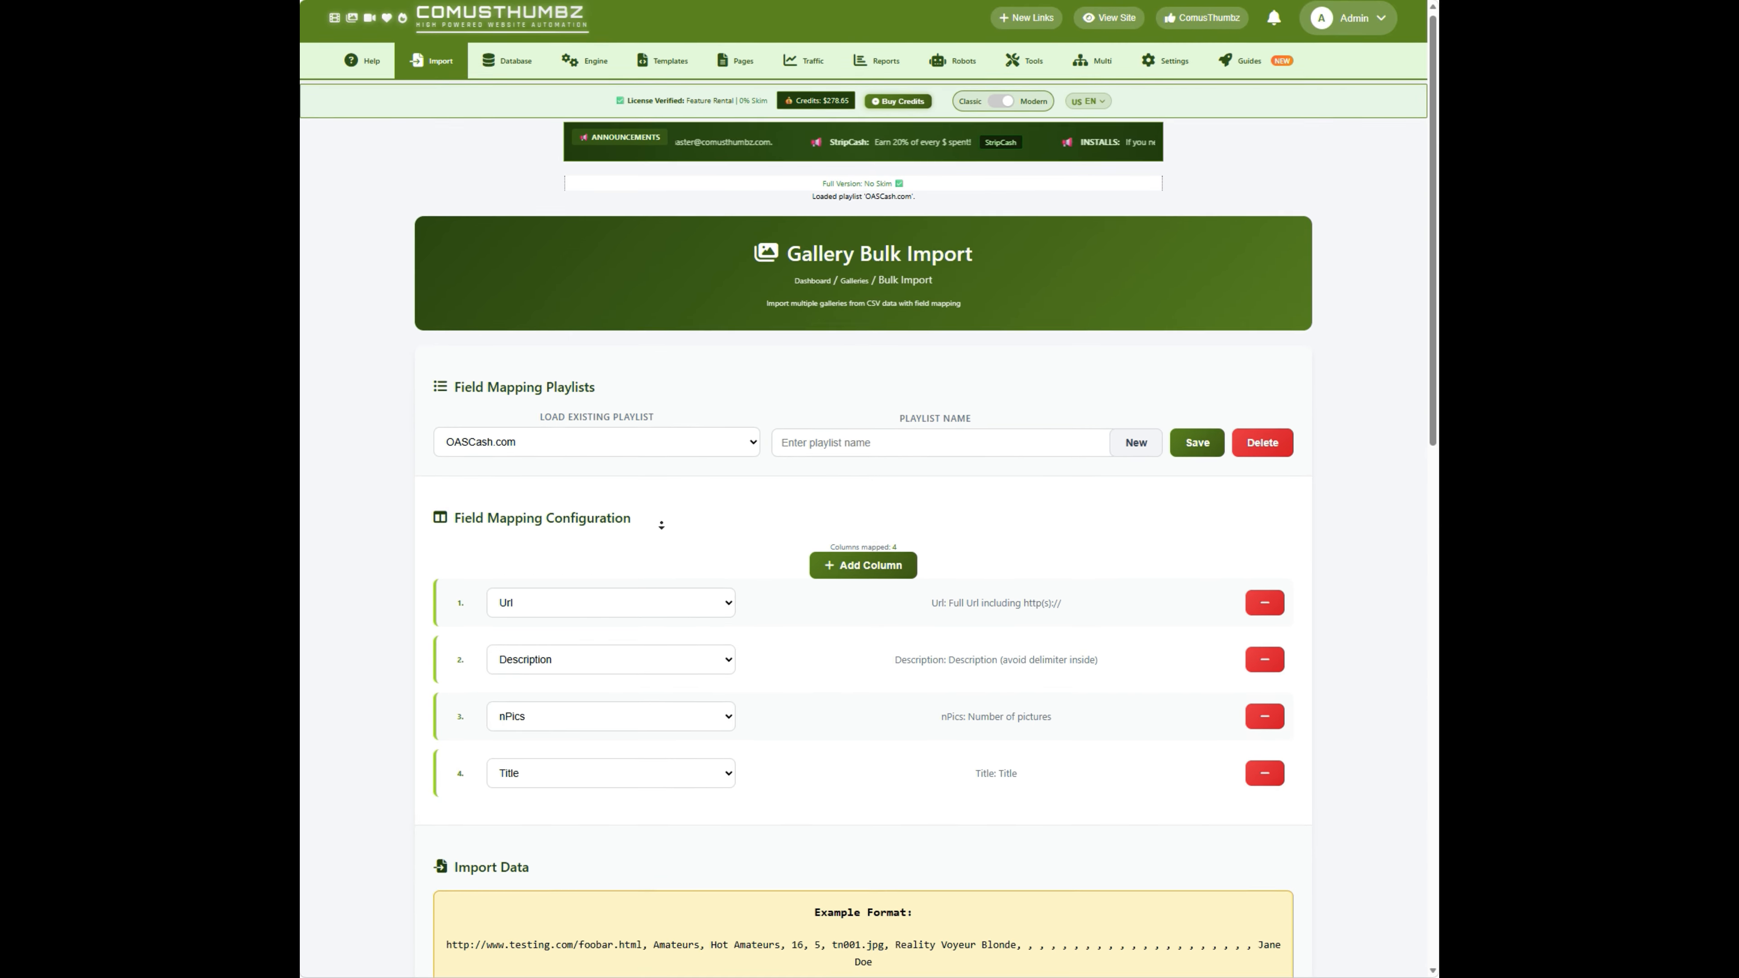
pyautogui.scroll(-5, 660, 535)
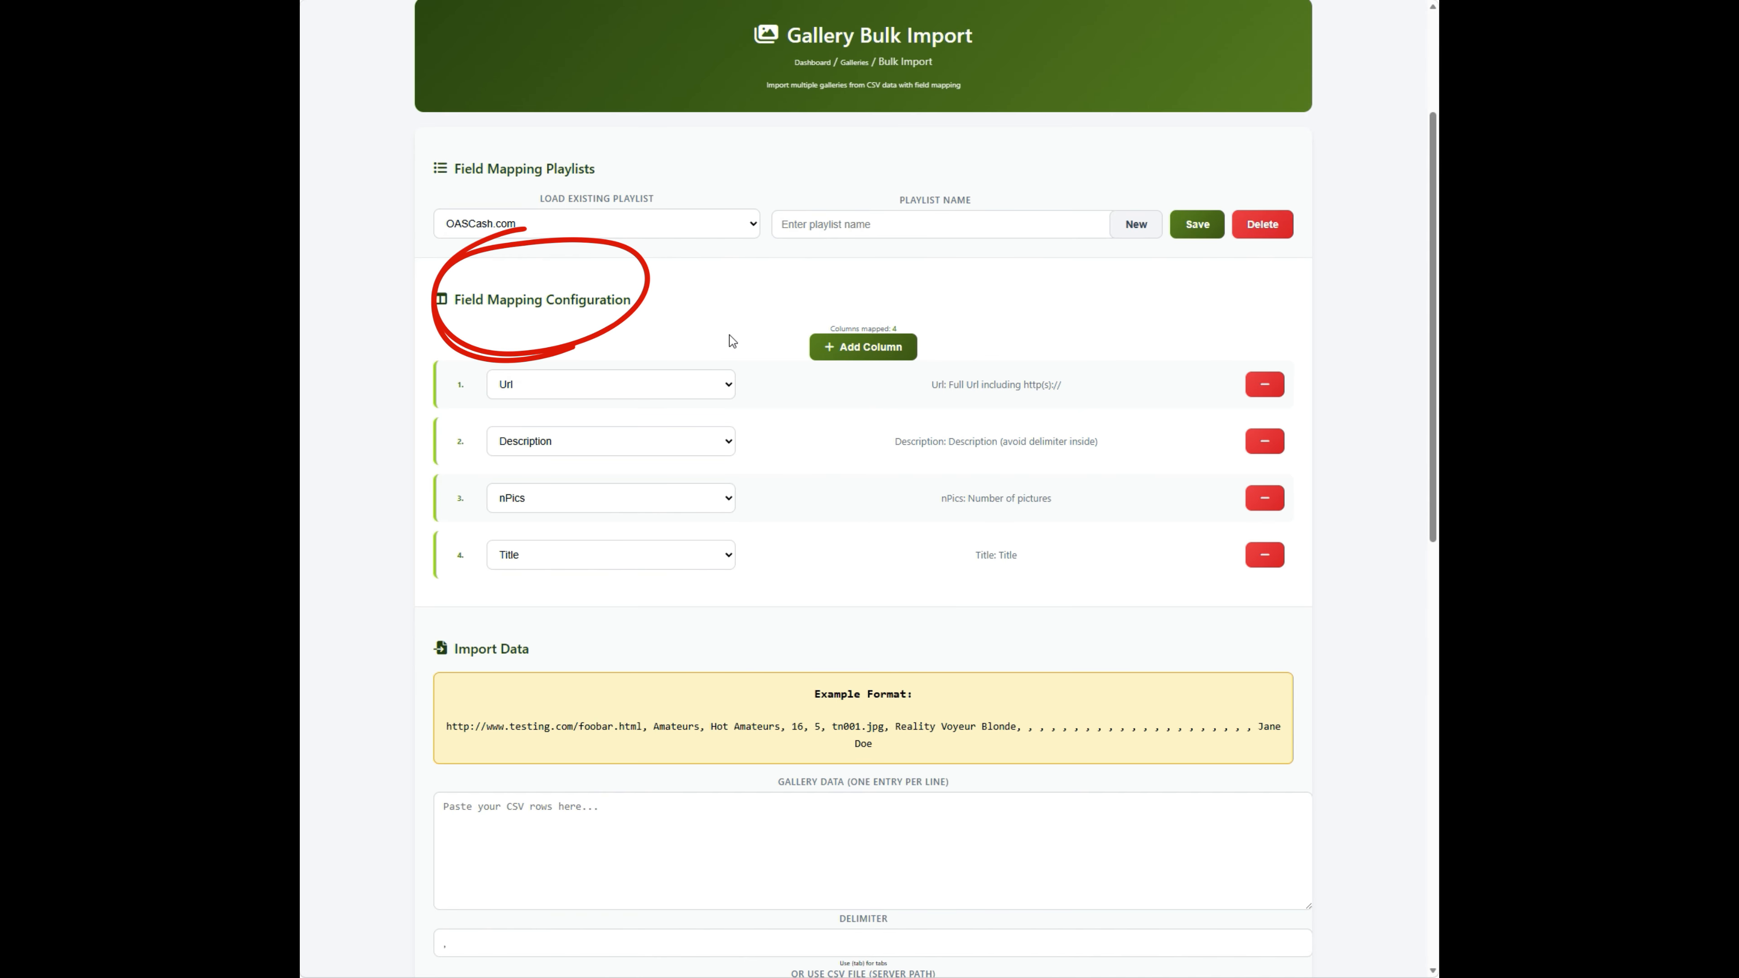
pyautogui.scroll(-2, 732, 340)
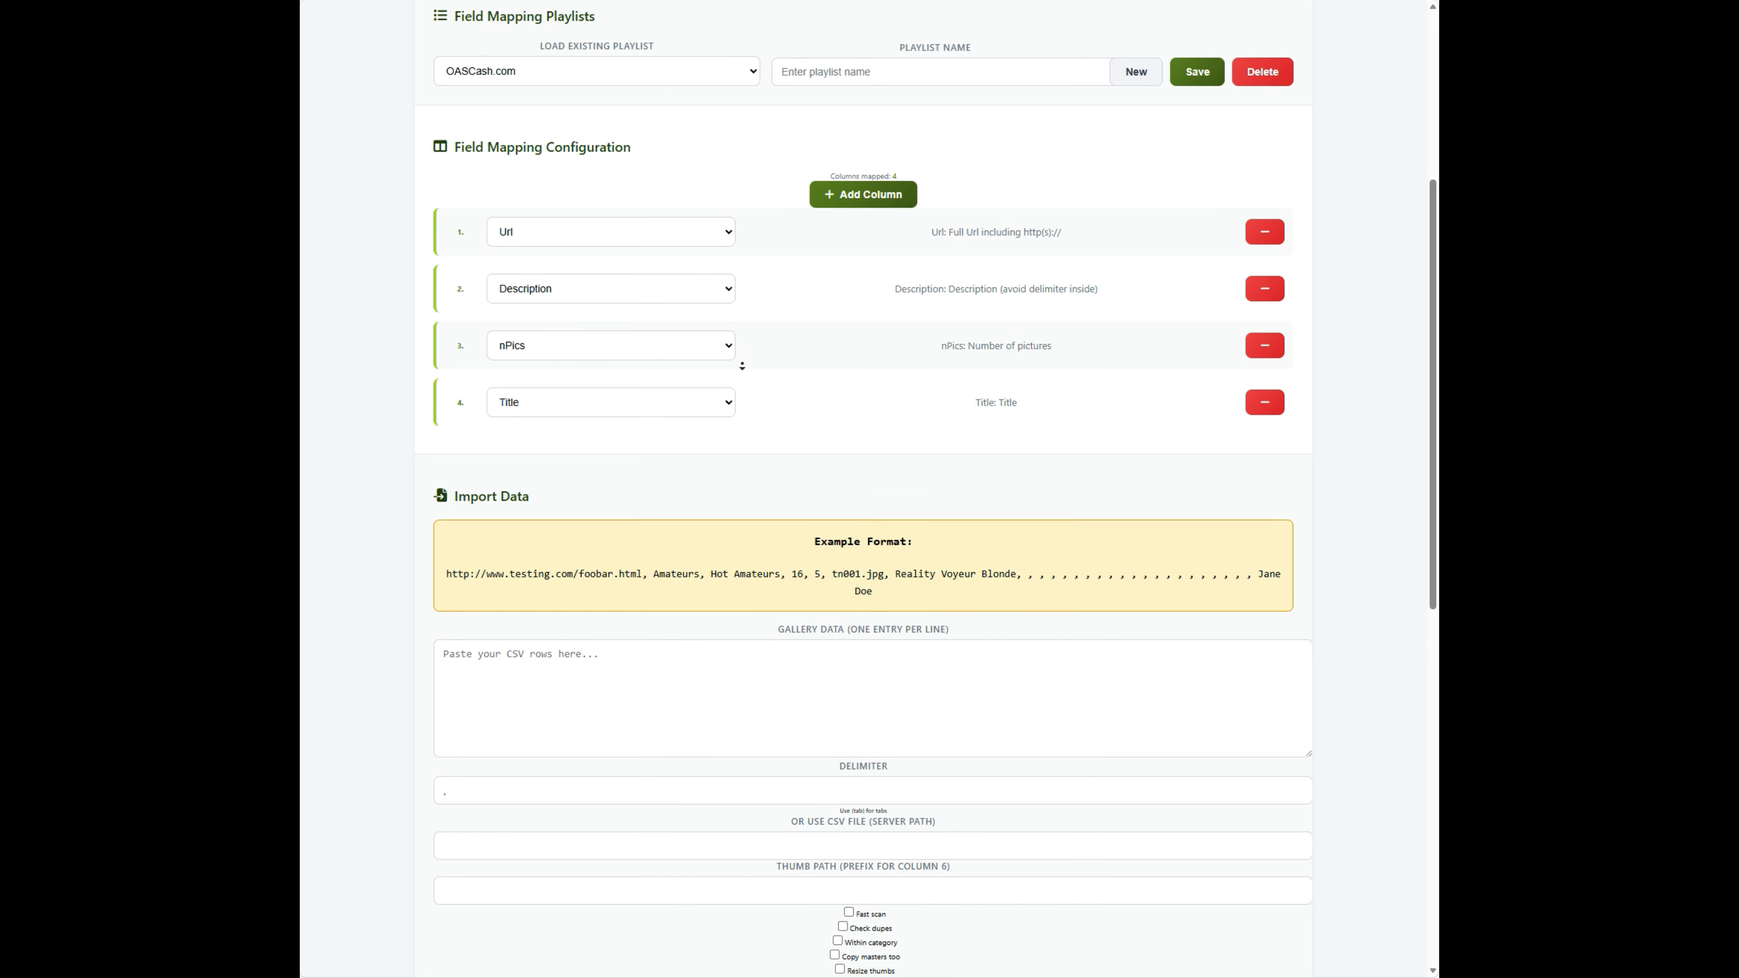
pyautogui.scroll(-1, 742, 366)
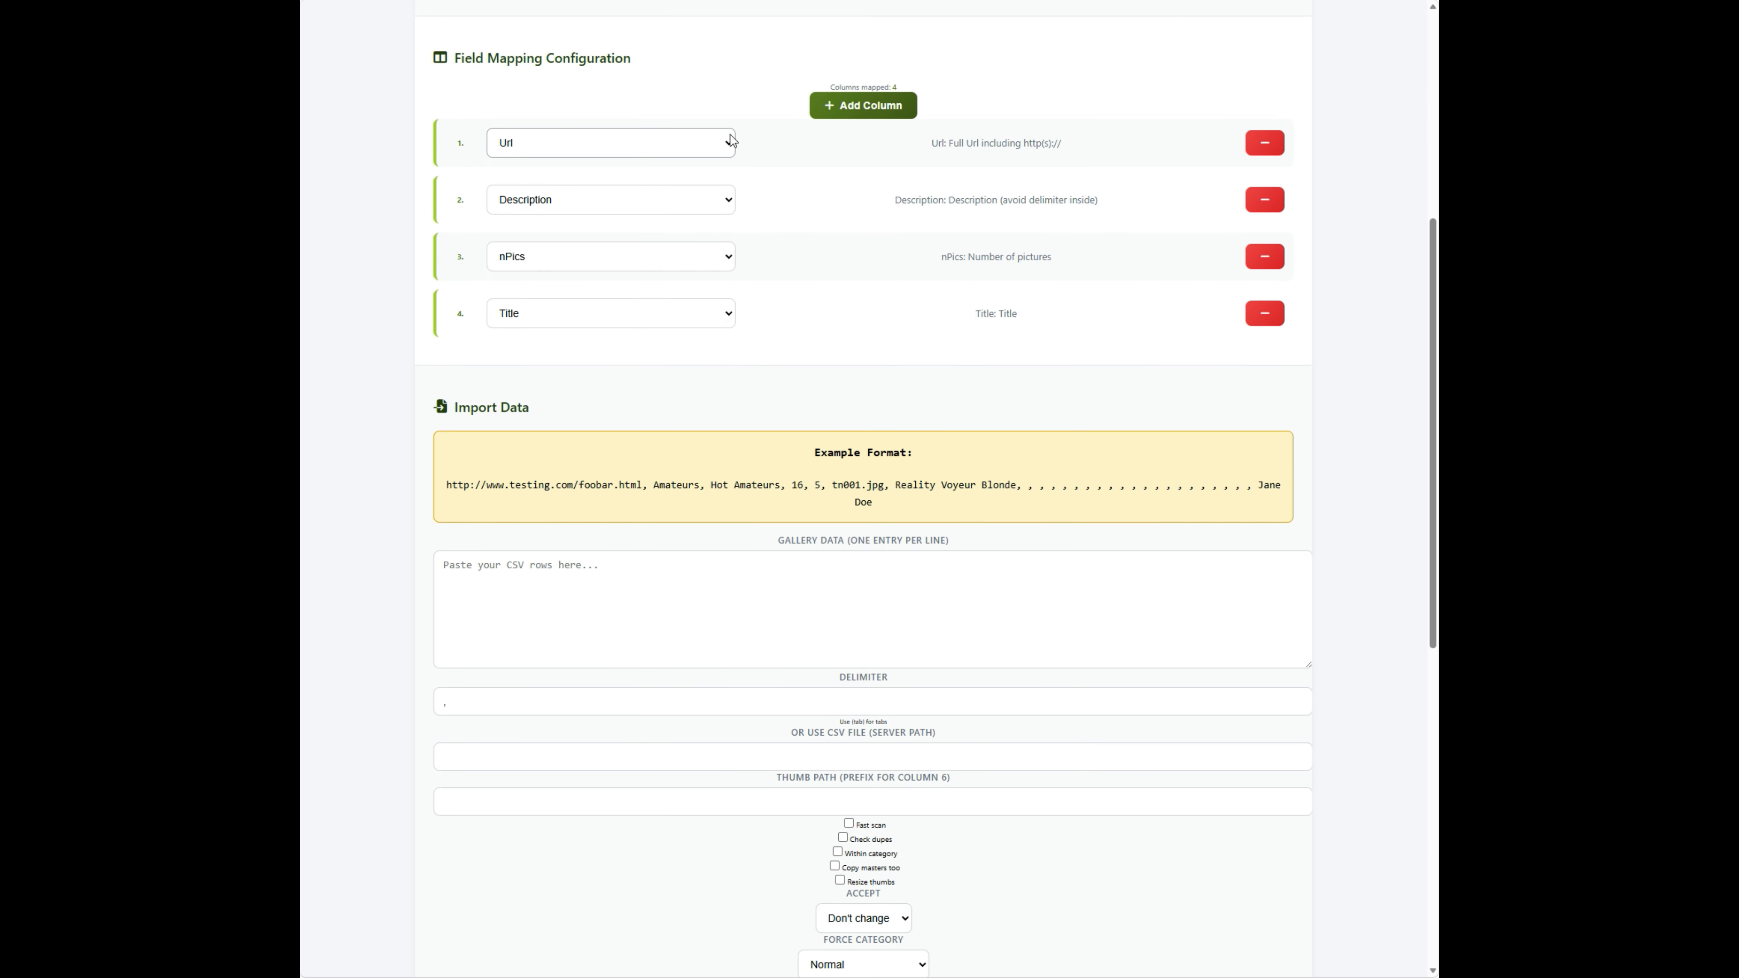
pyautogui.click(730, 147)
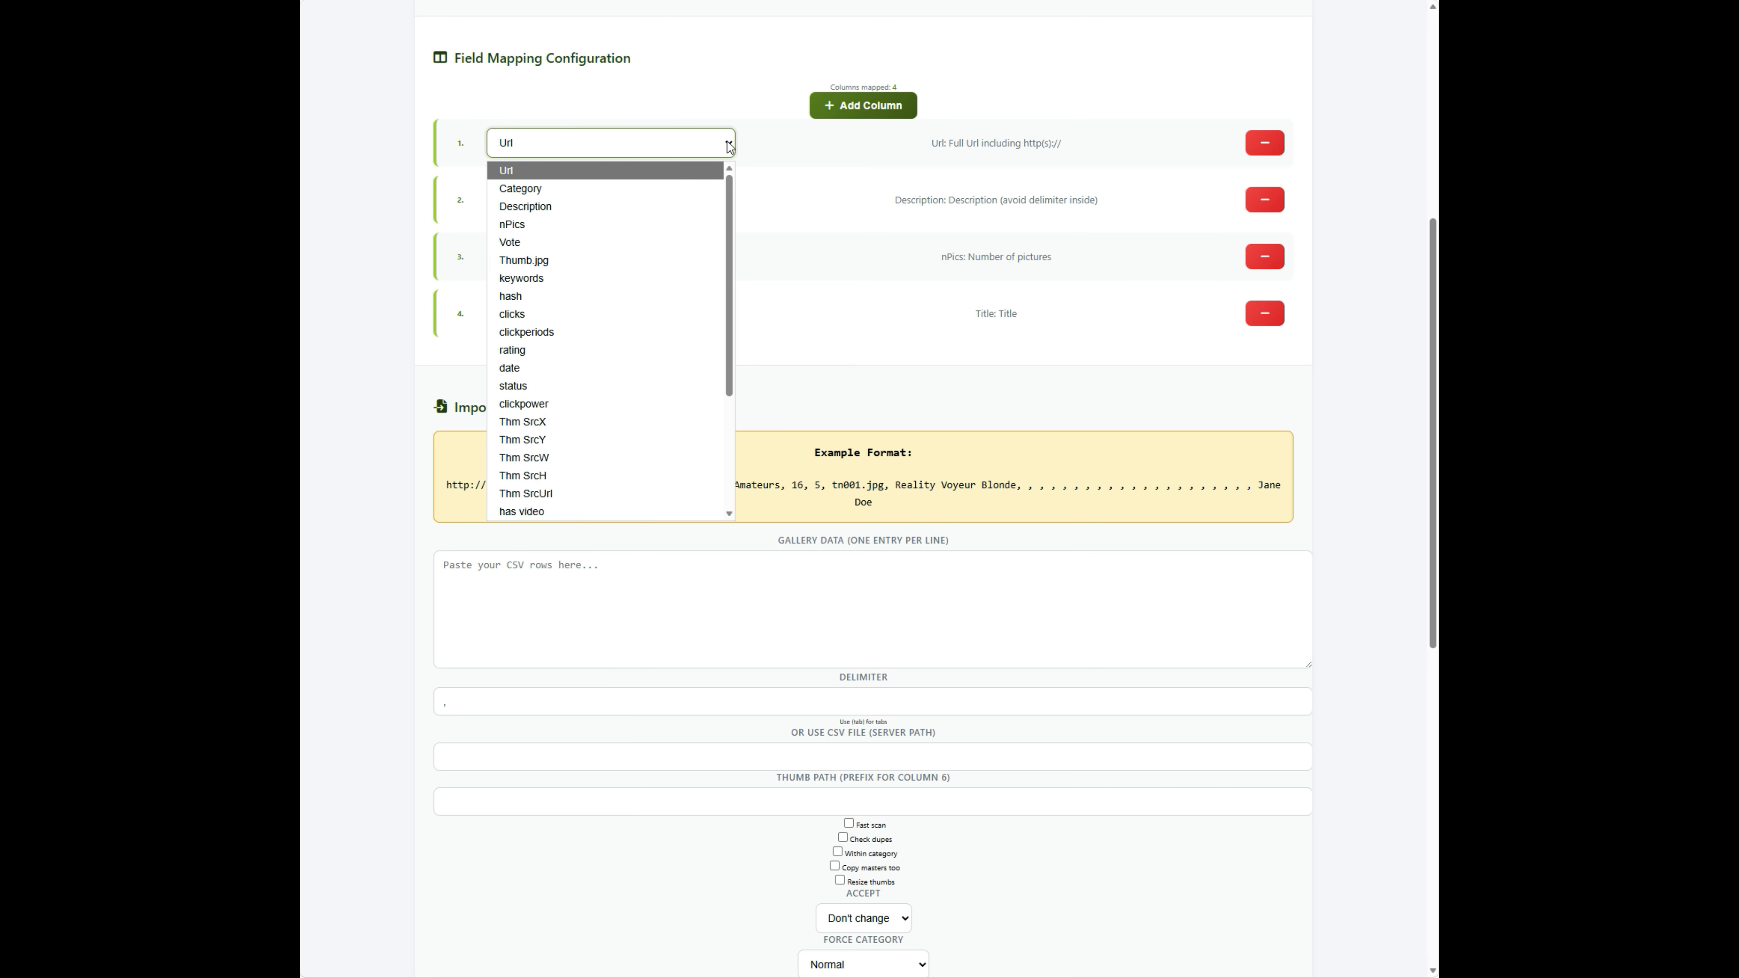
pyautogui.click(729, 147)
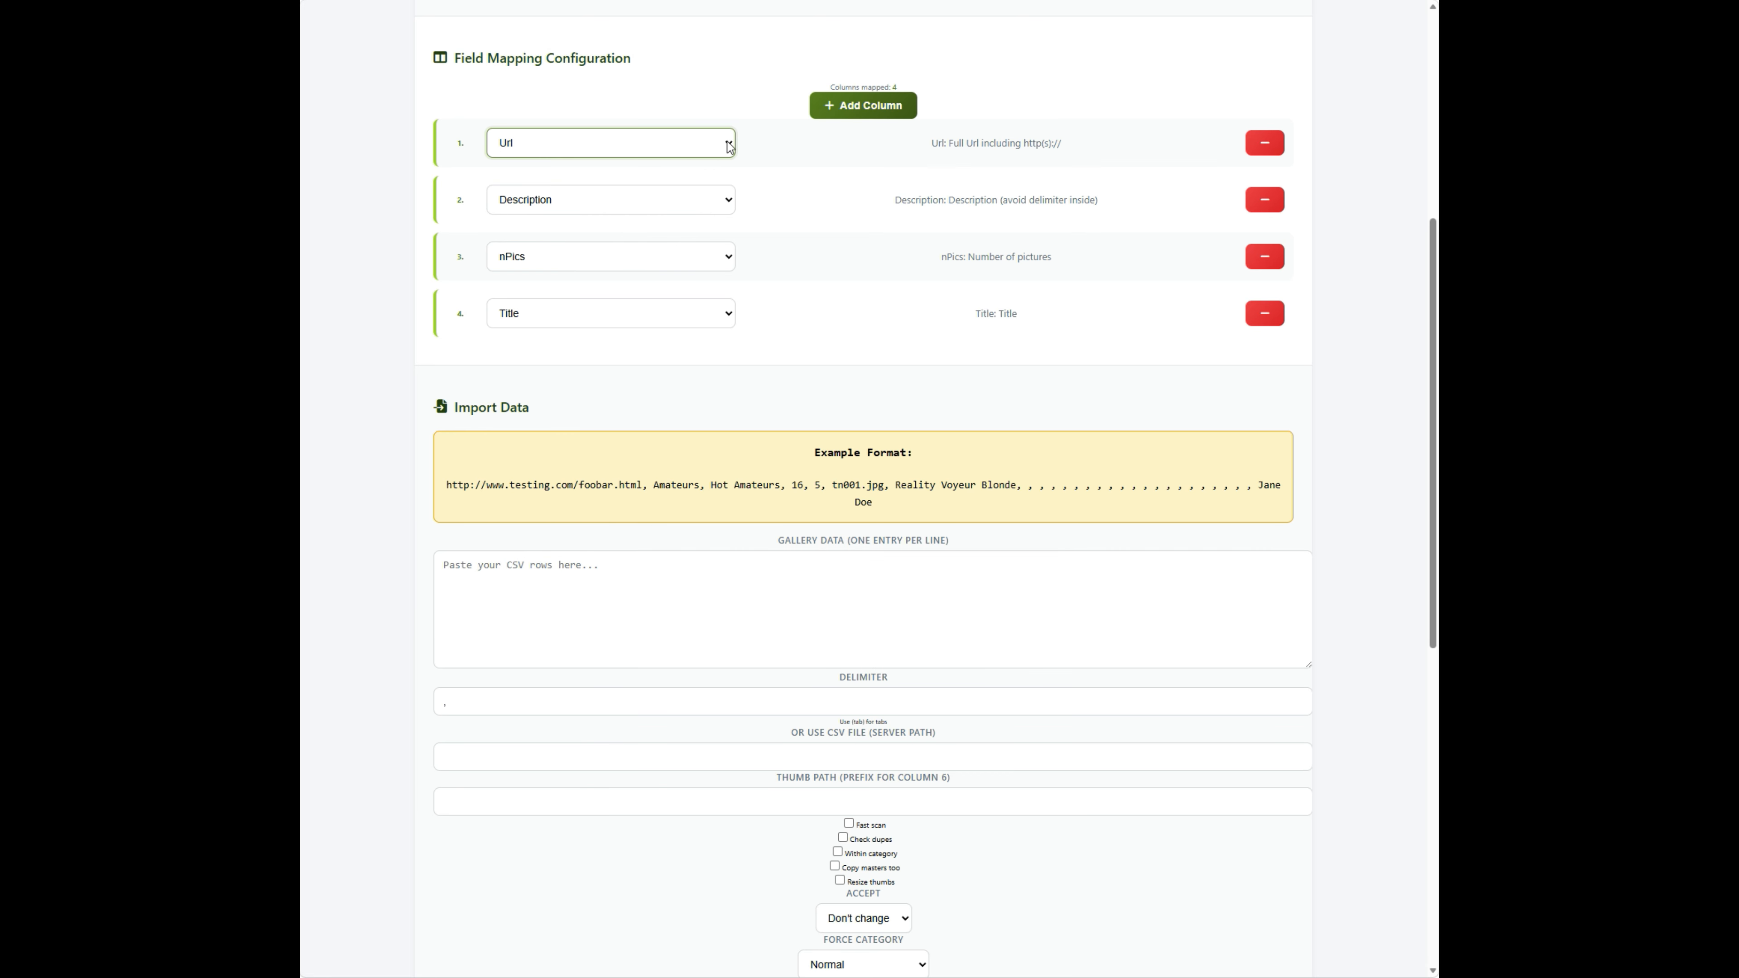
pyautogui.click(797, 148)
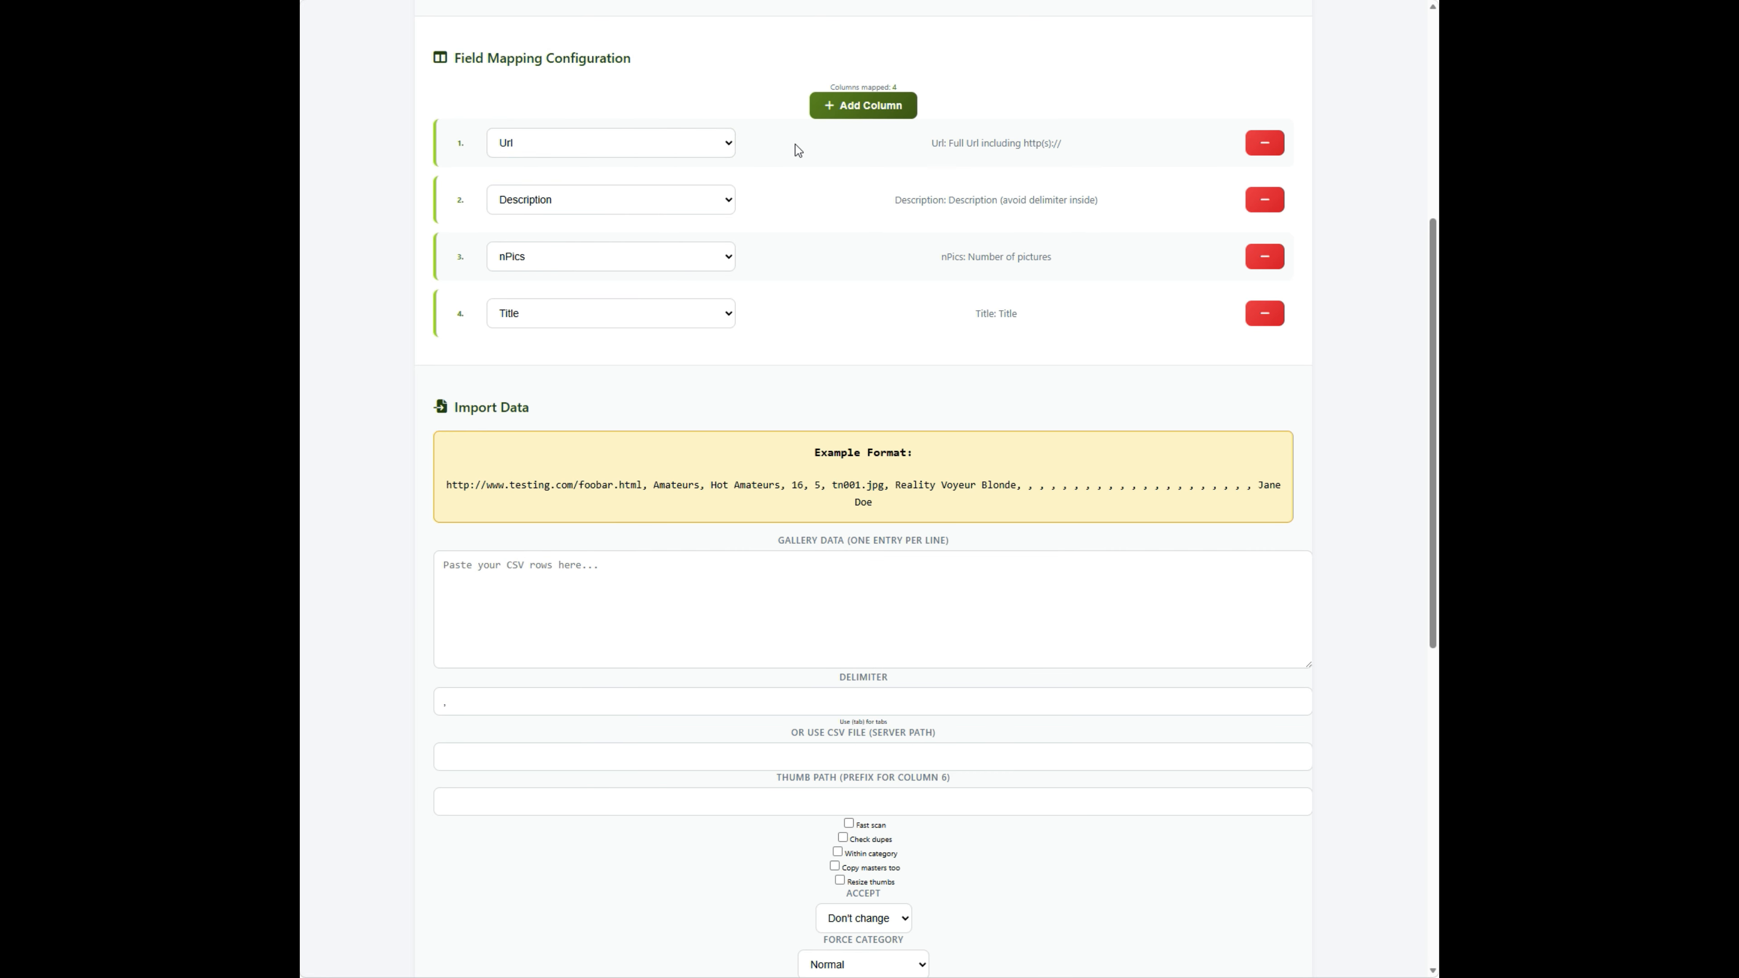
# Add two columns, Vote and Thumb.jpg, to the field mapping and remove both again.
pyautogui.click(895, 107)
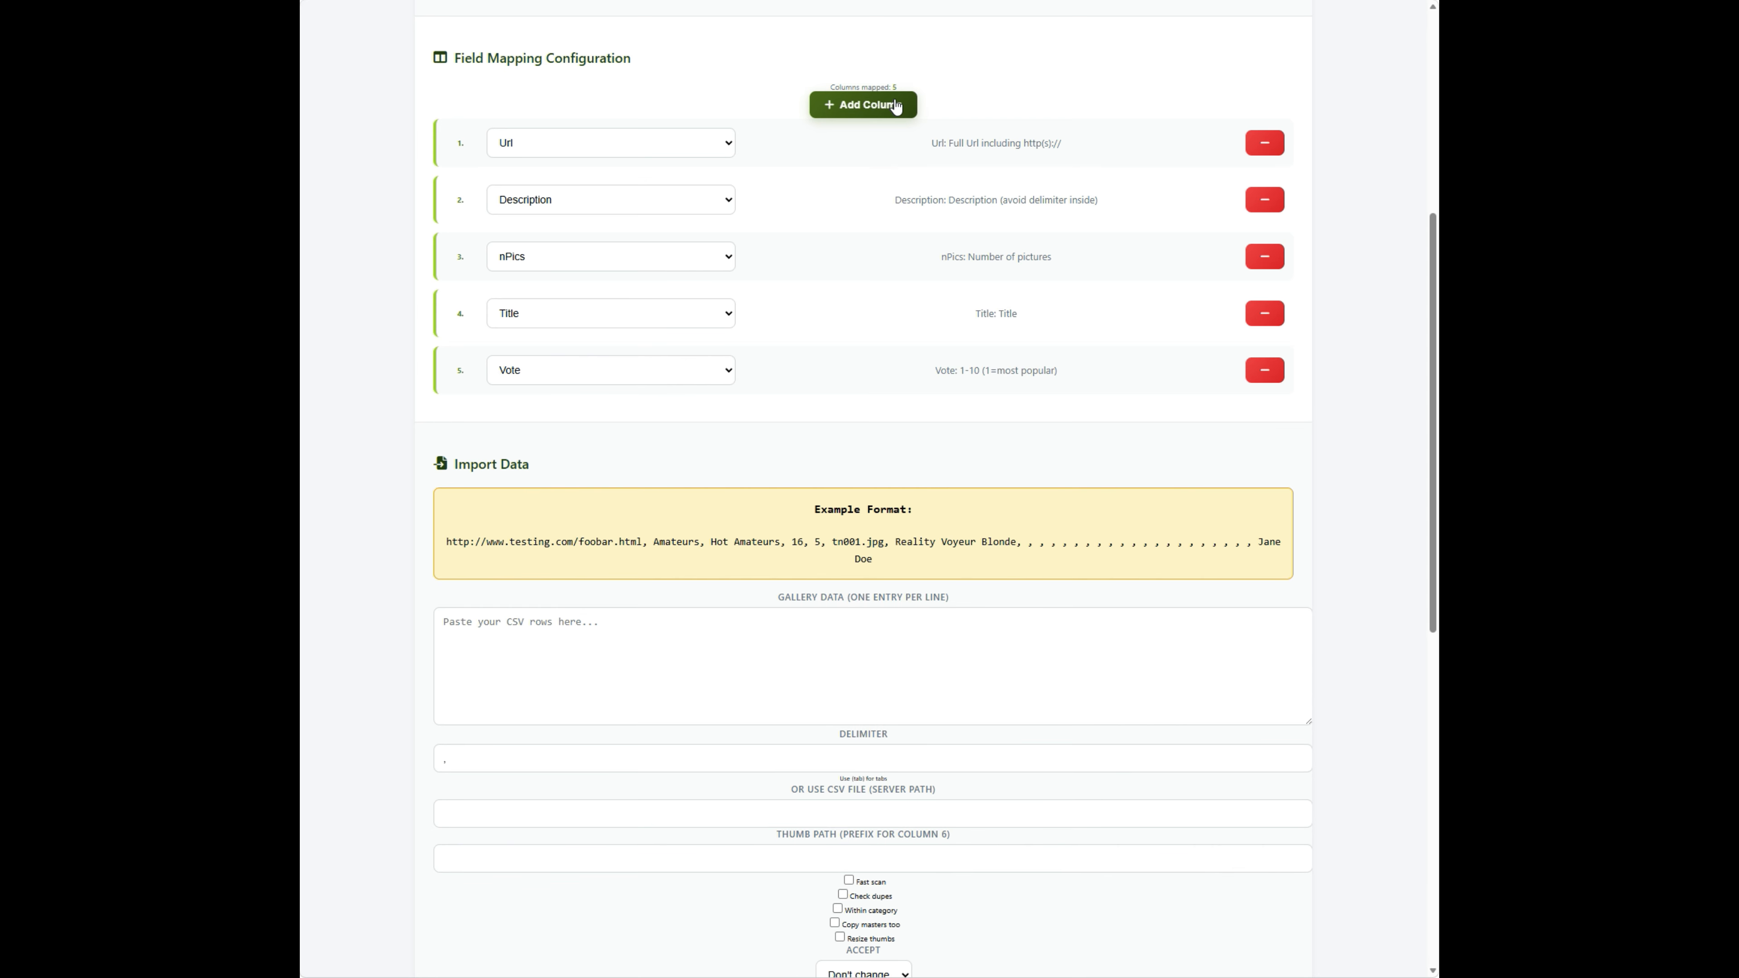
pyautogui.click(895, 107)
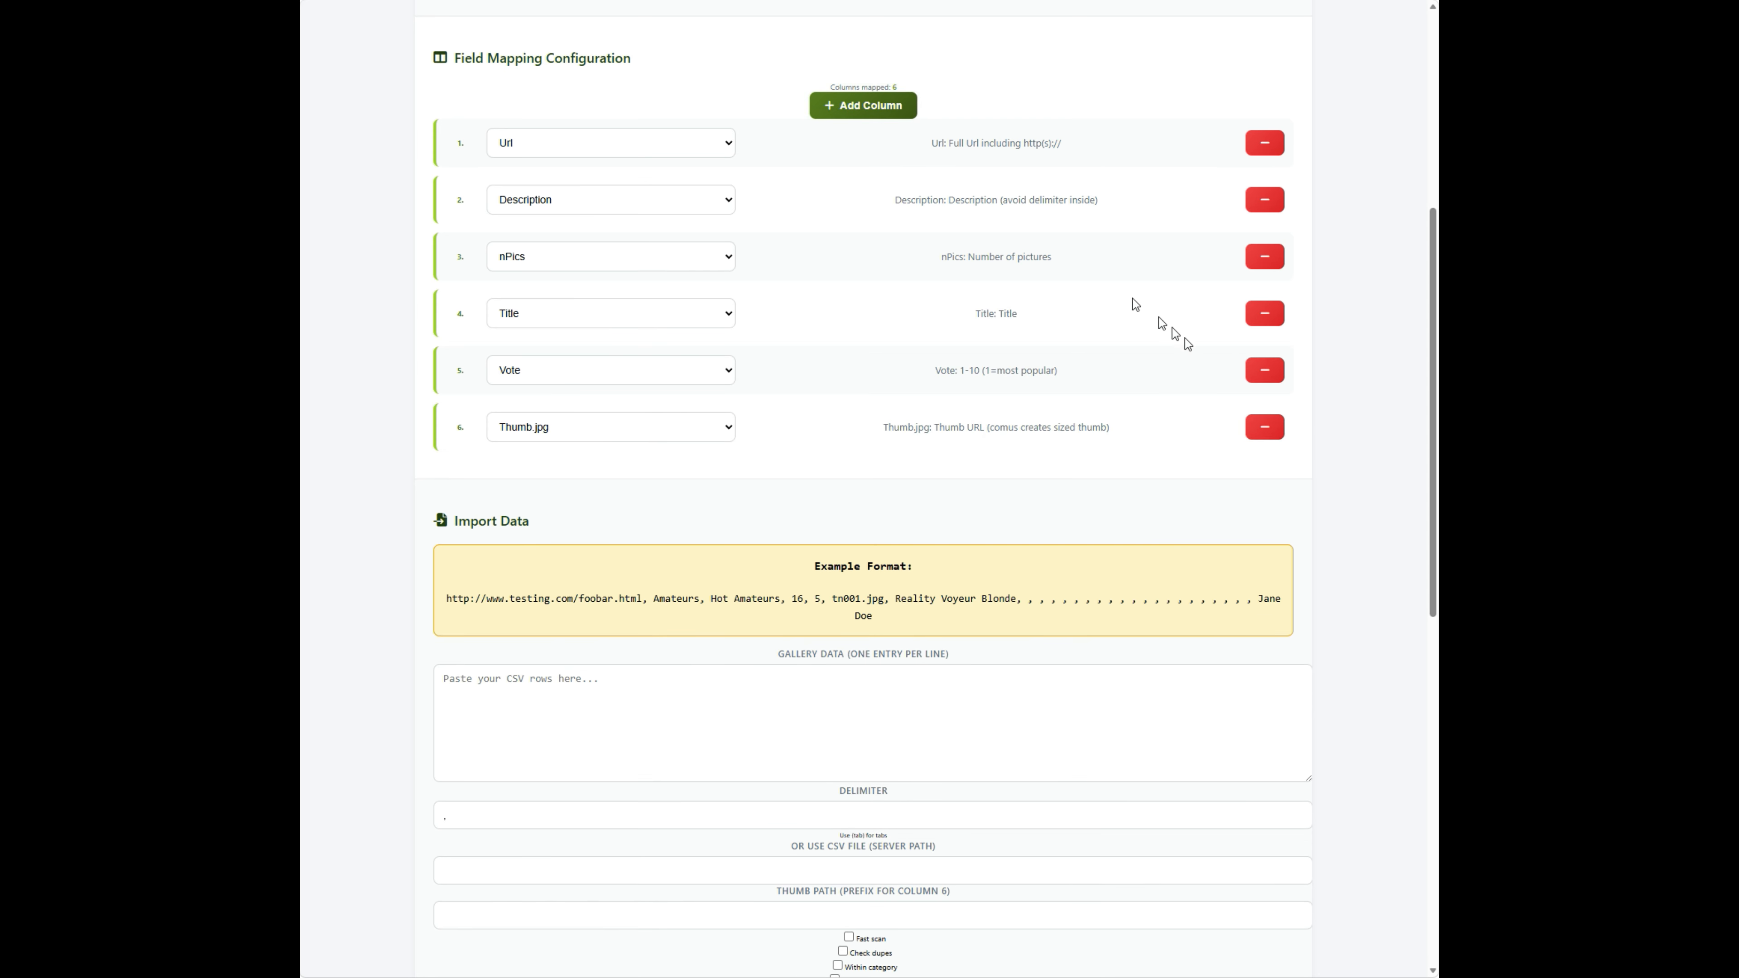
pyautogui.click(1266, 428)
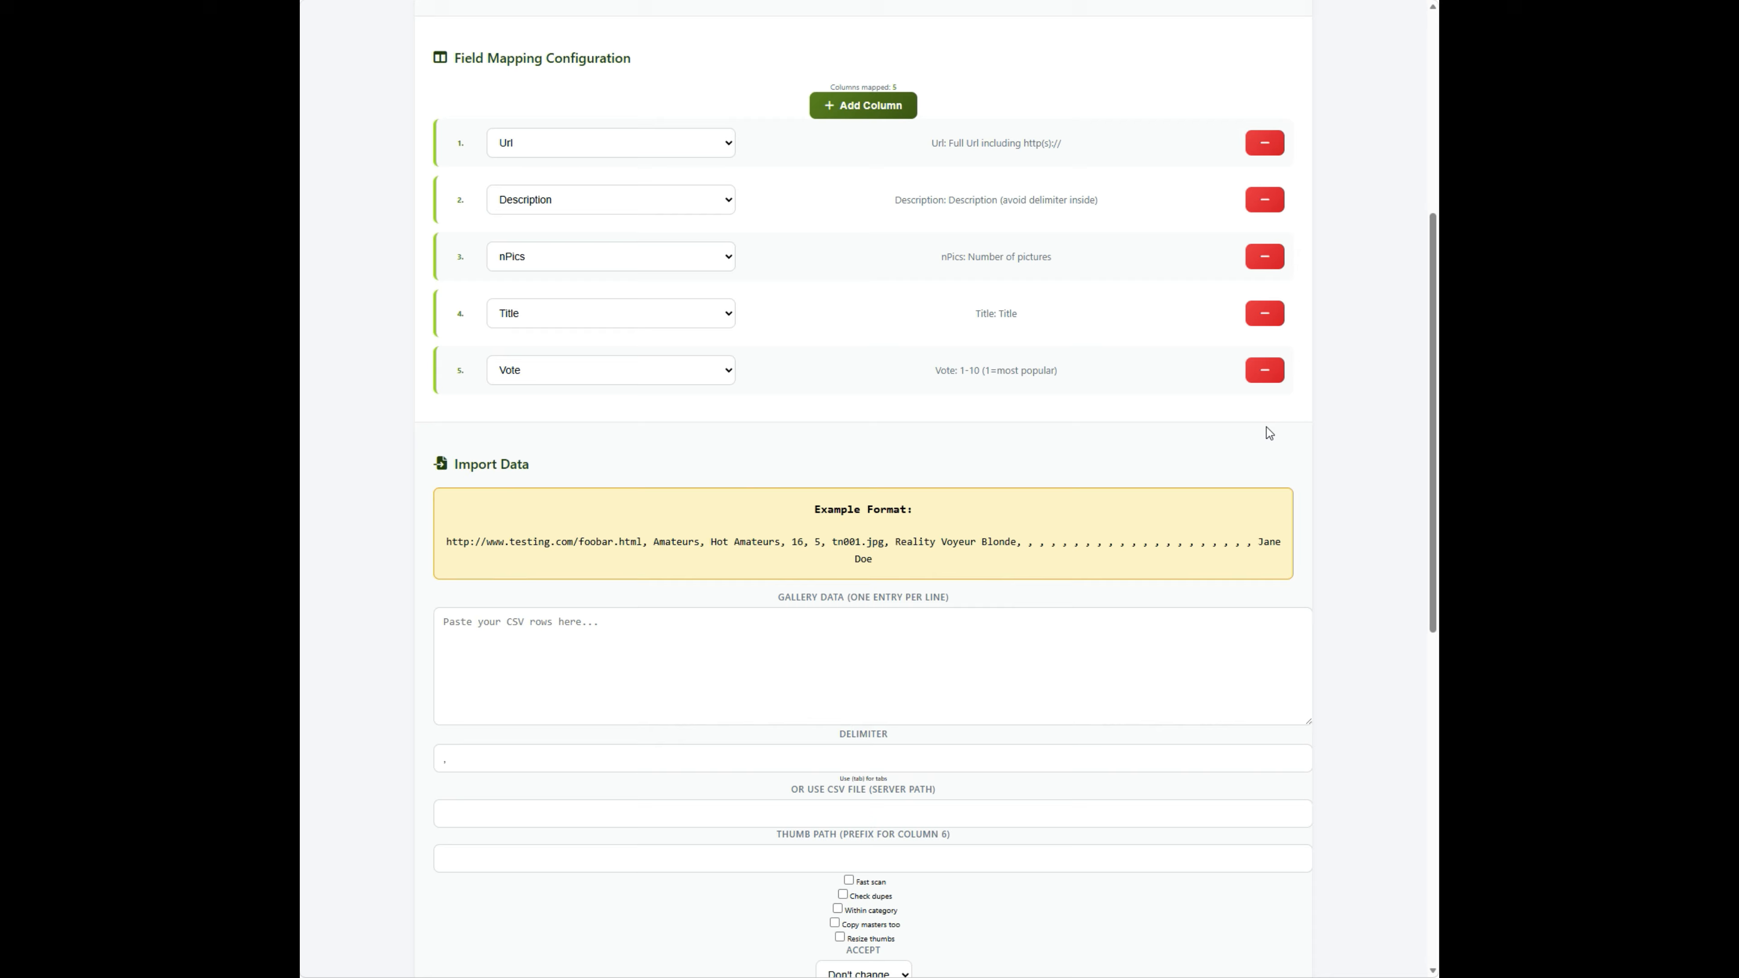
pyautogui.click(1266, 370)
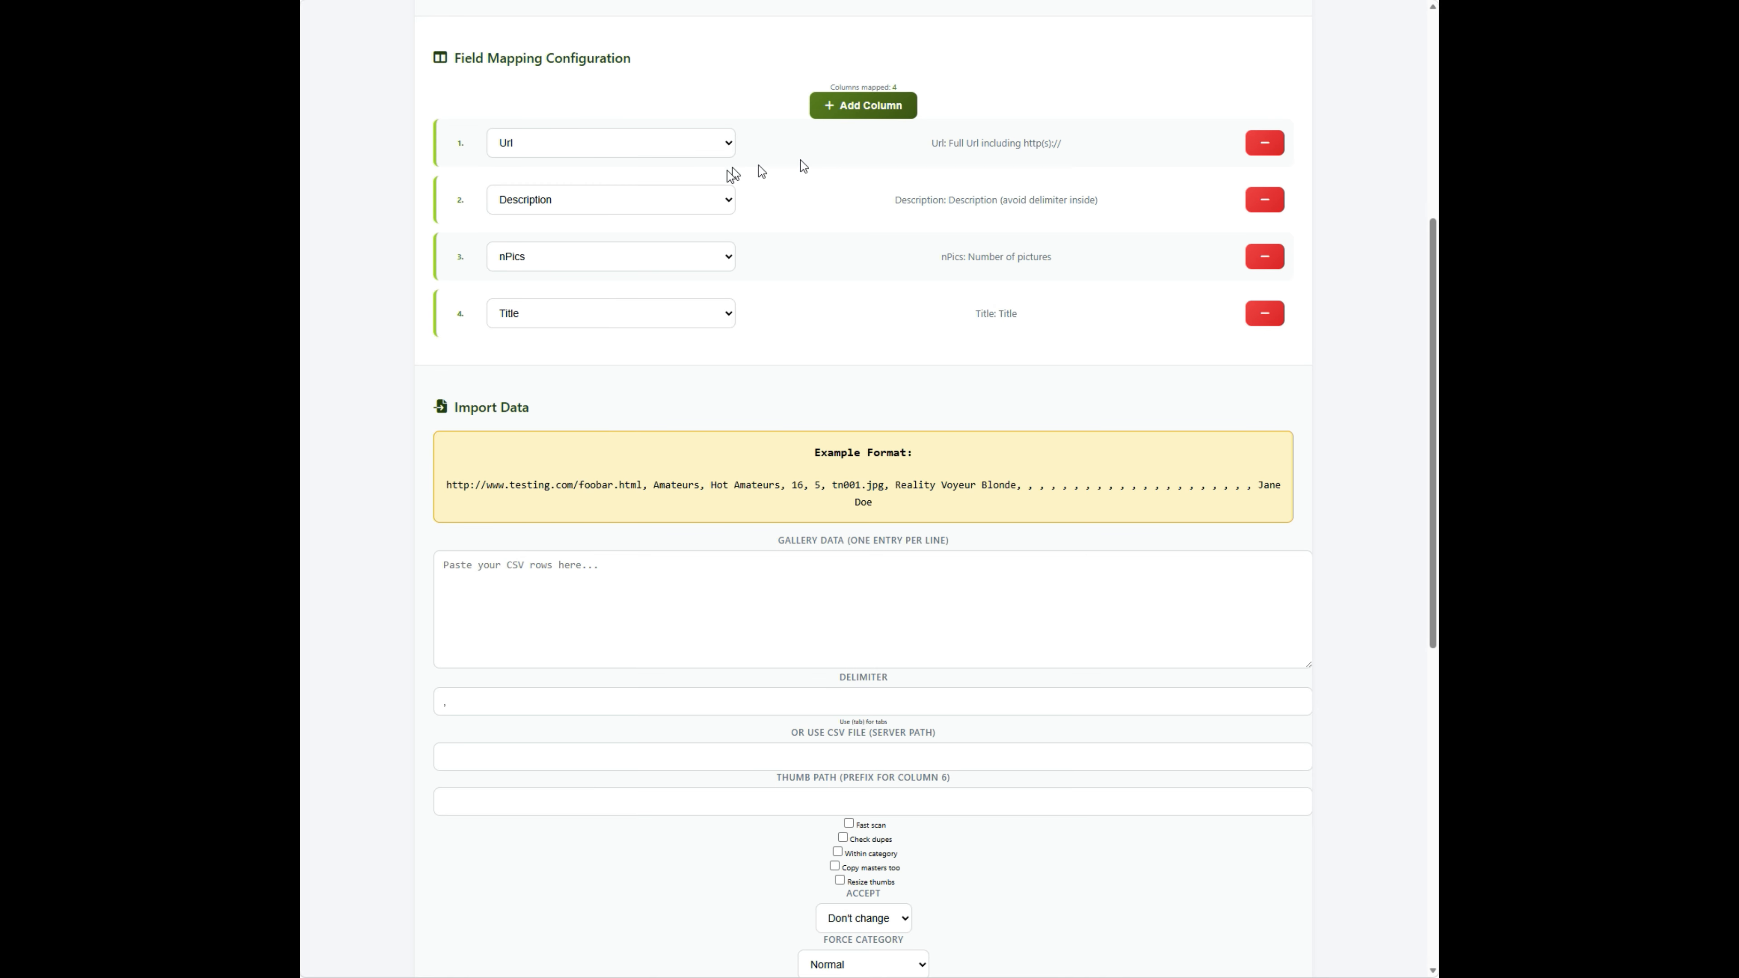
# Browse the first column's complete list of field types from Url down to Model, keeping Url assigned.
pyautogui.click(730, 144)
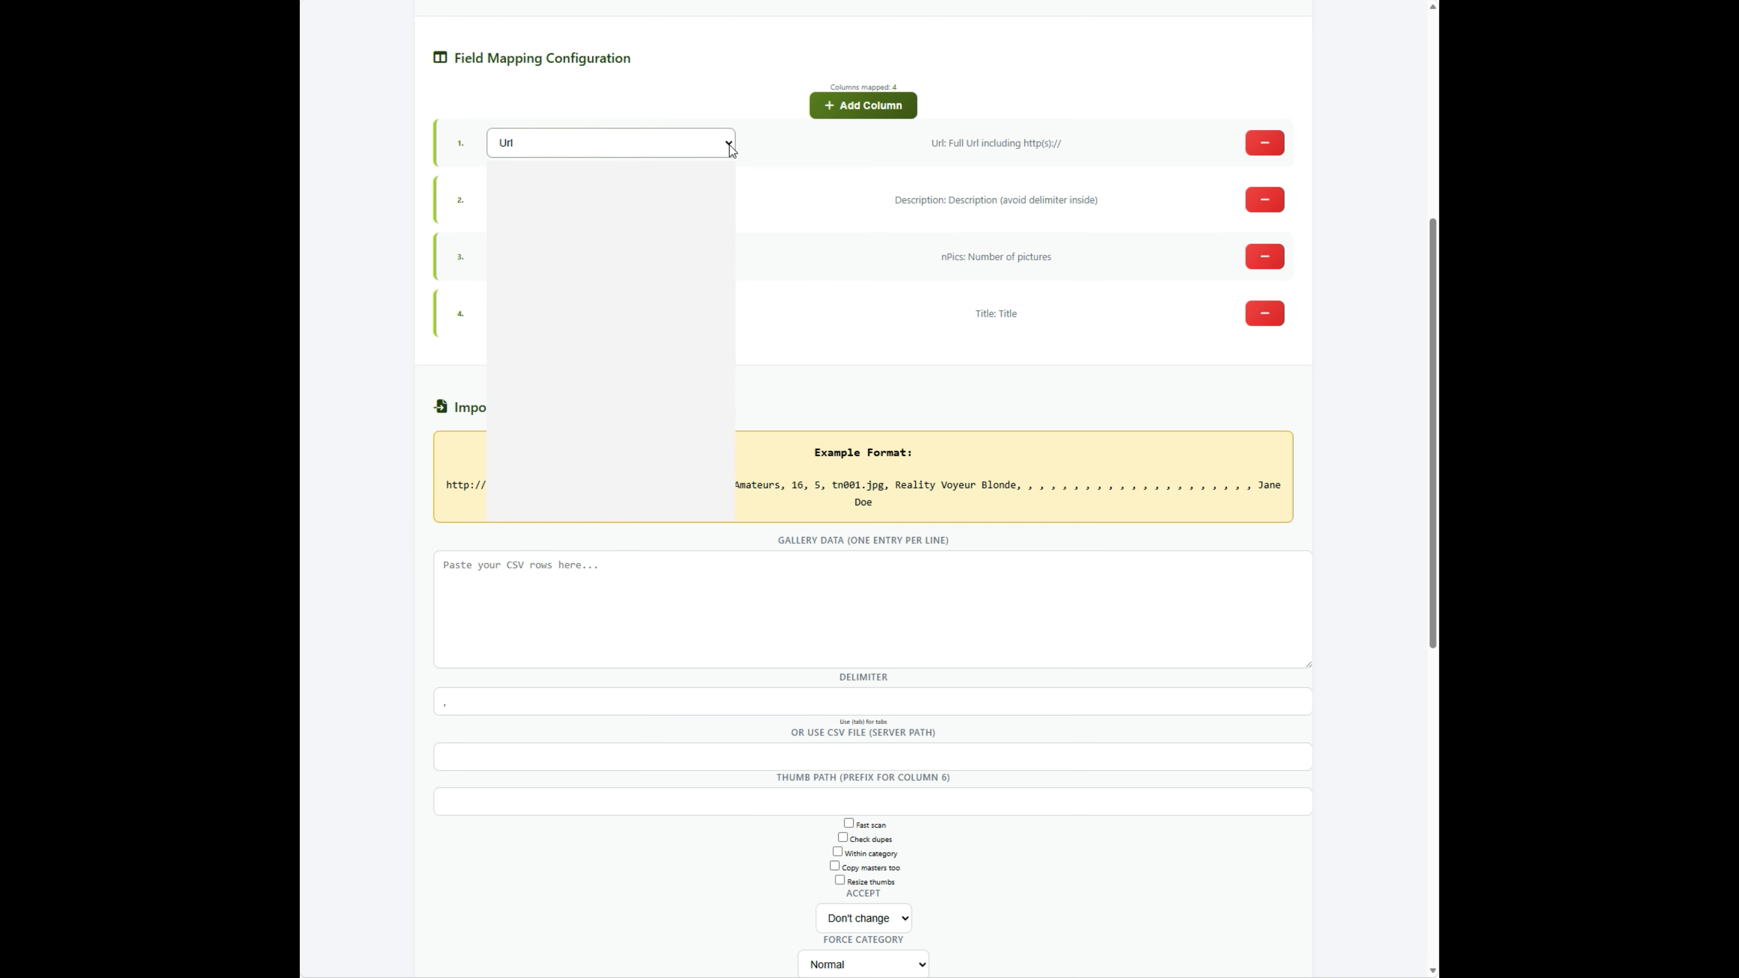
pyautogui.moveTo(735, 199); pyautogui.dragTo(735, 325)
pyautogui.click(792, 277)
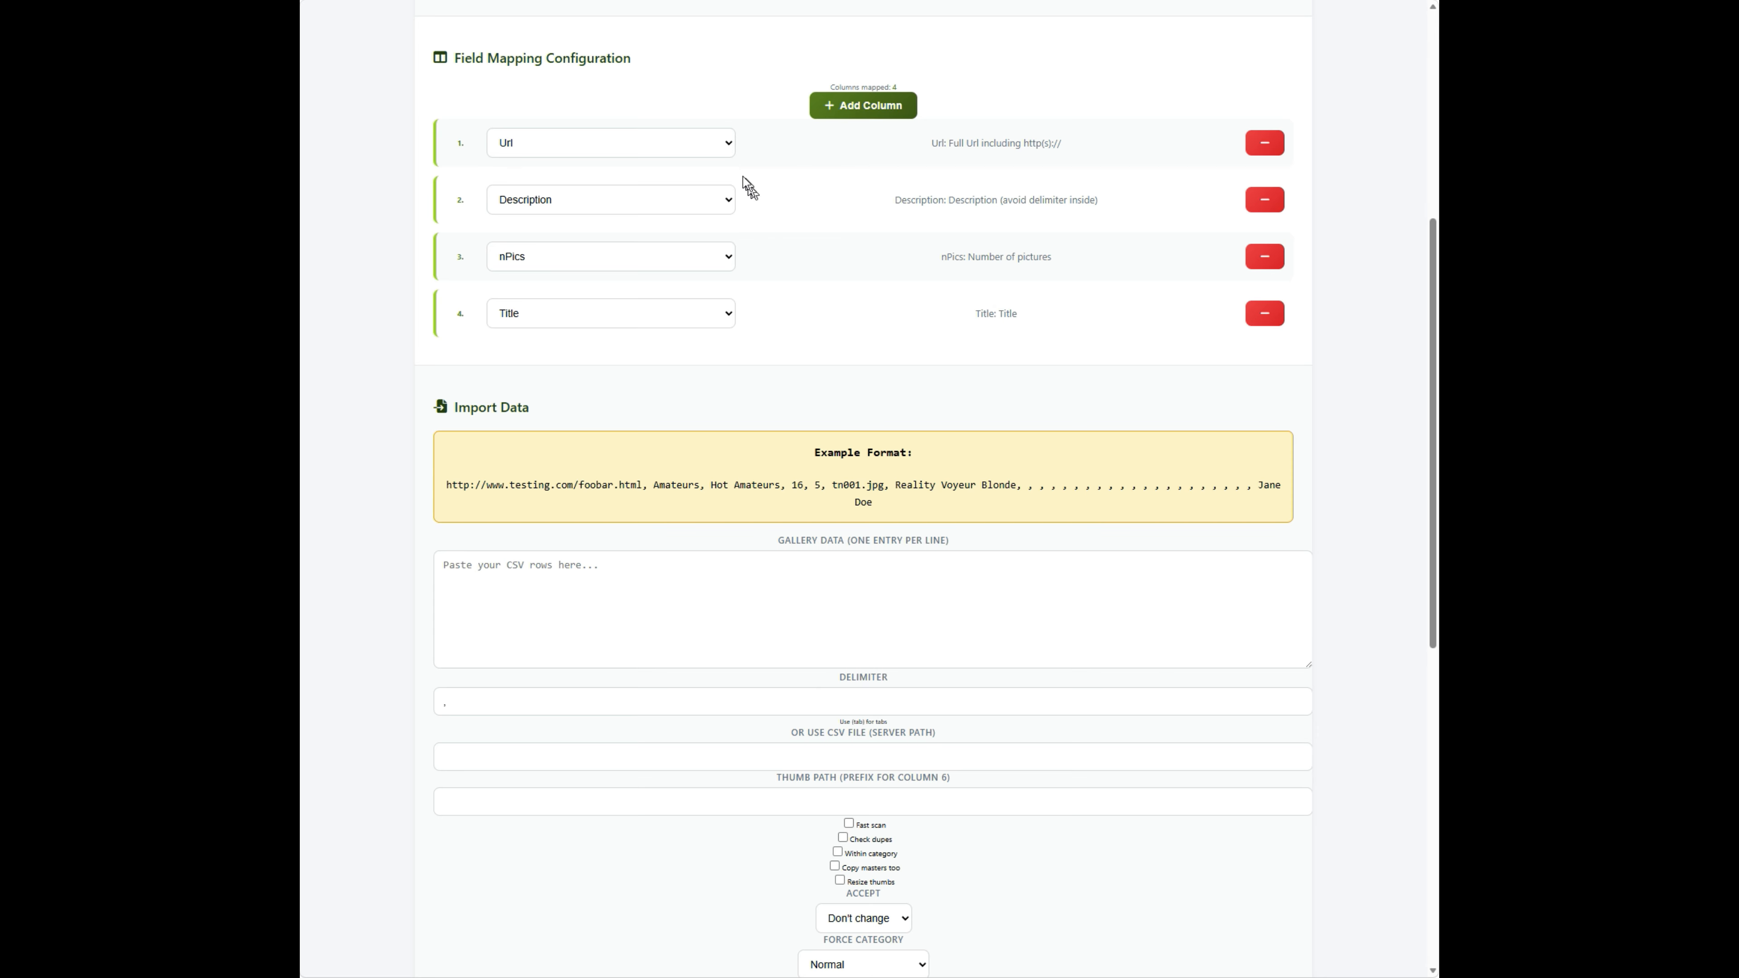
pyautogui.click(728, 143)
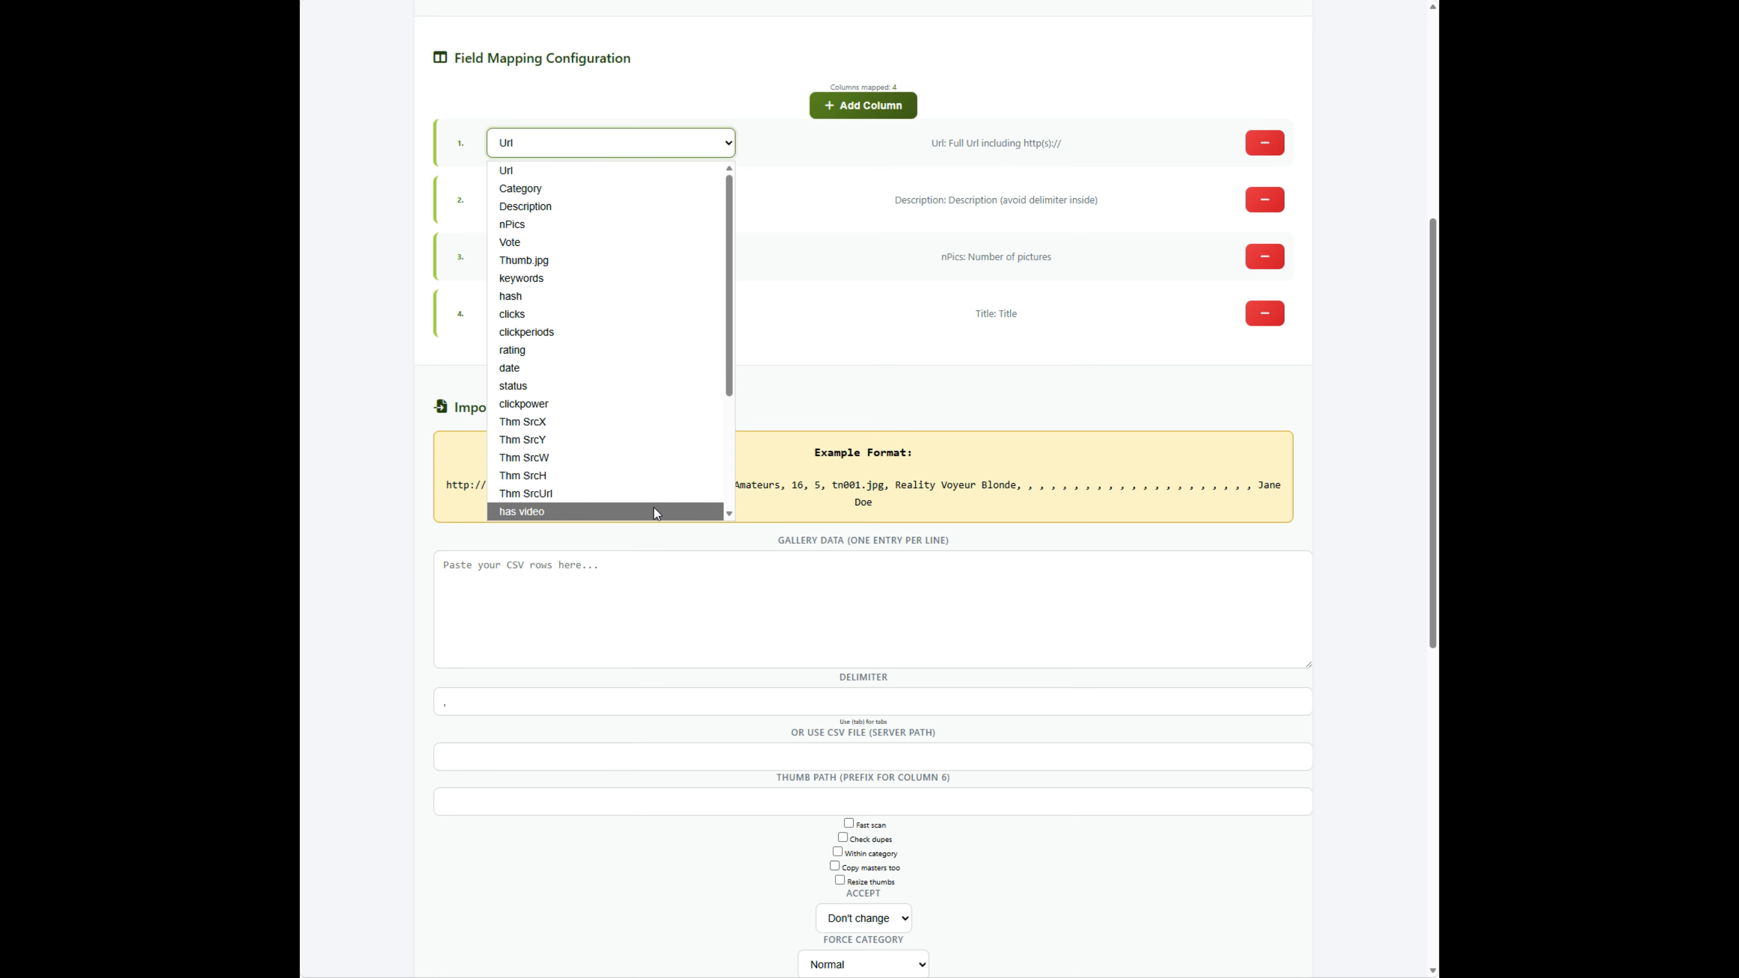
pyautogui.scroll(-4, 653, 508)
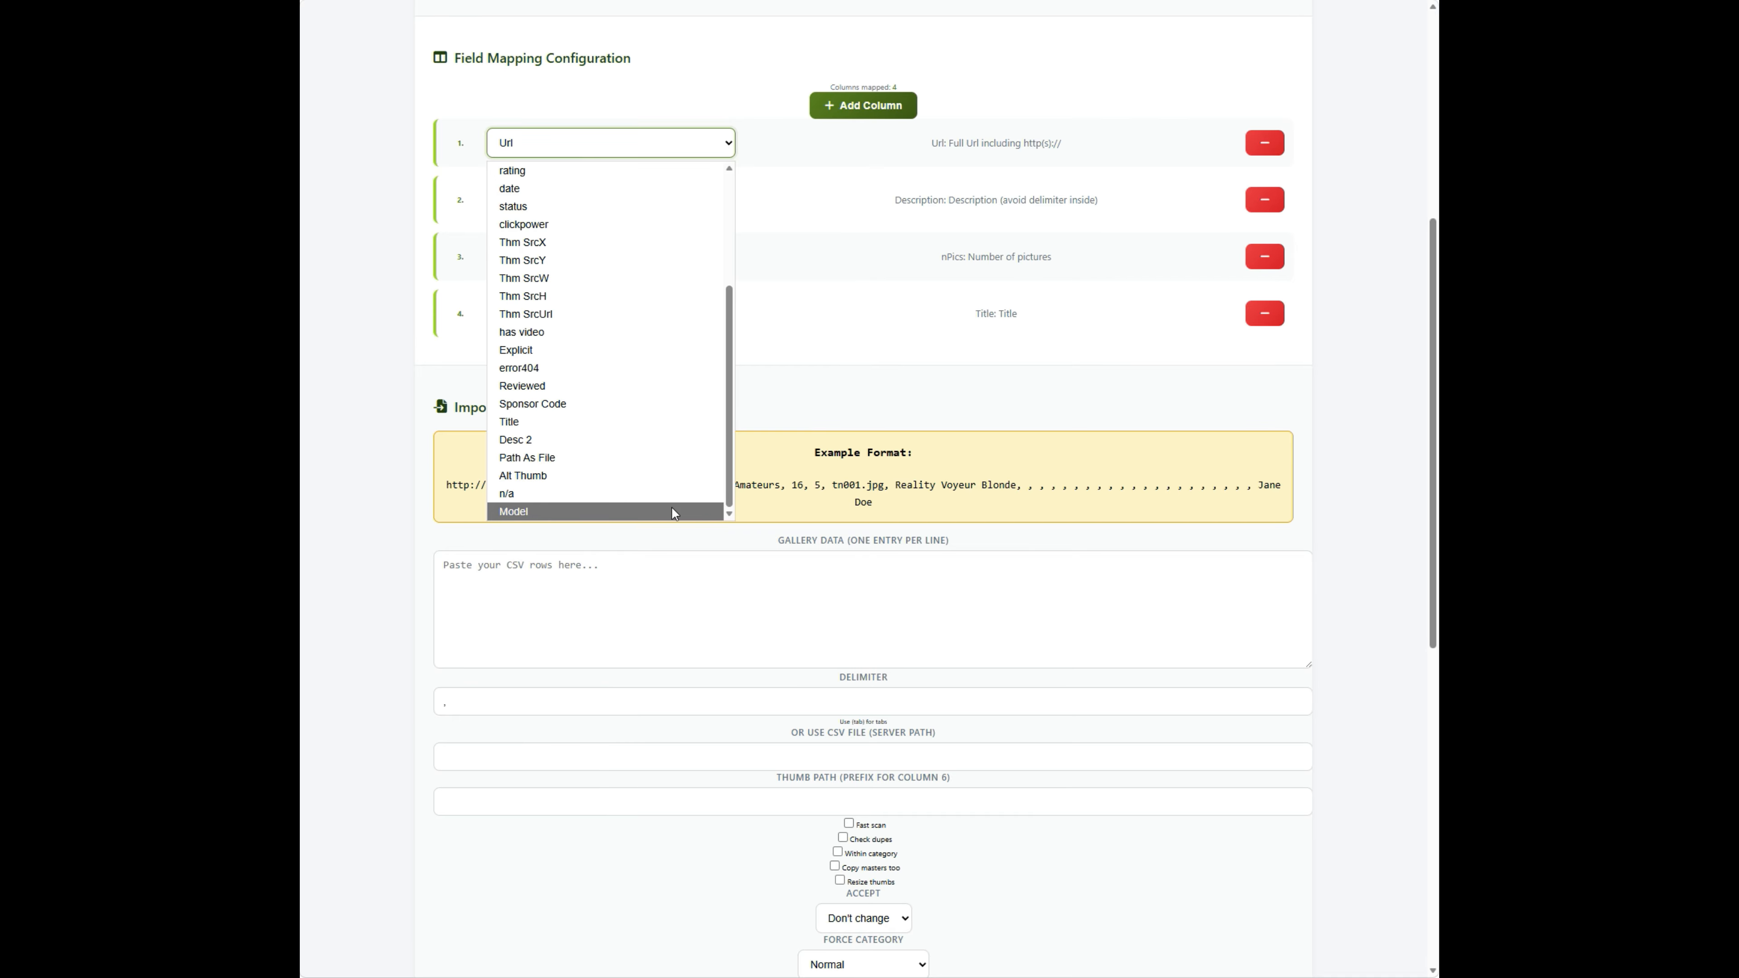
pyautogui.click(813, 406)
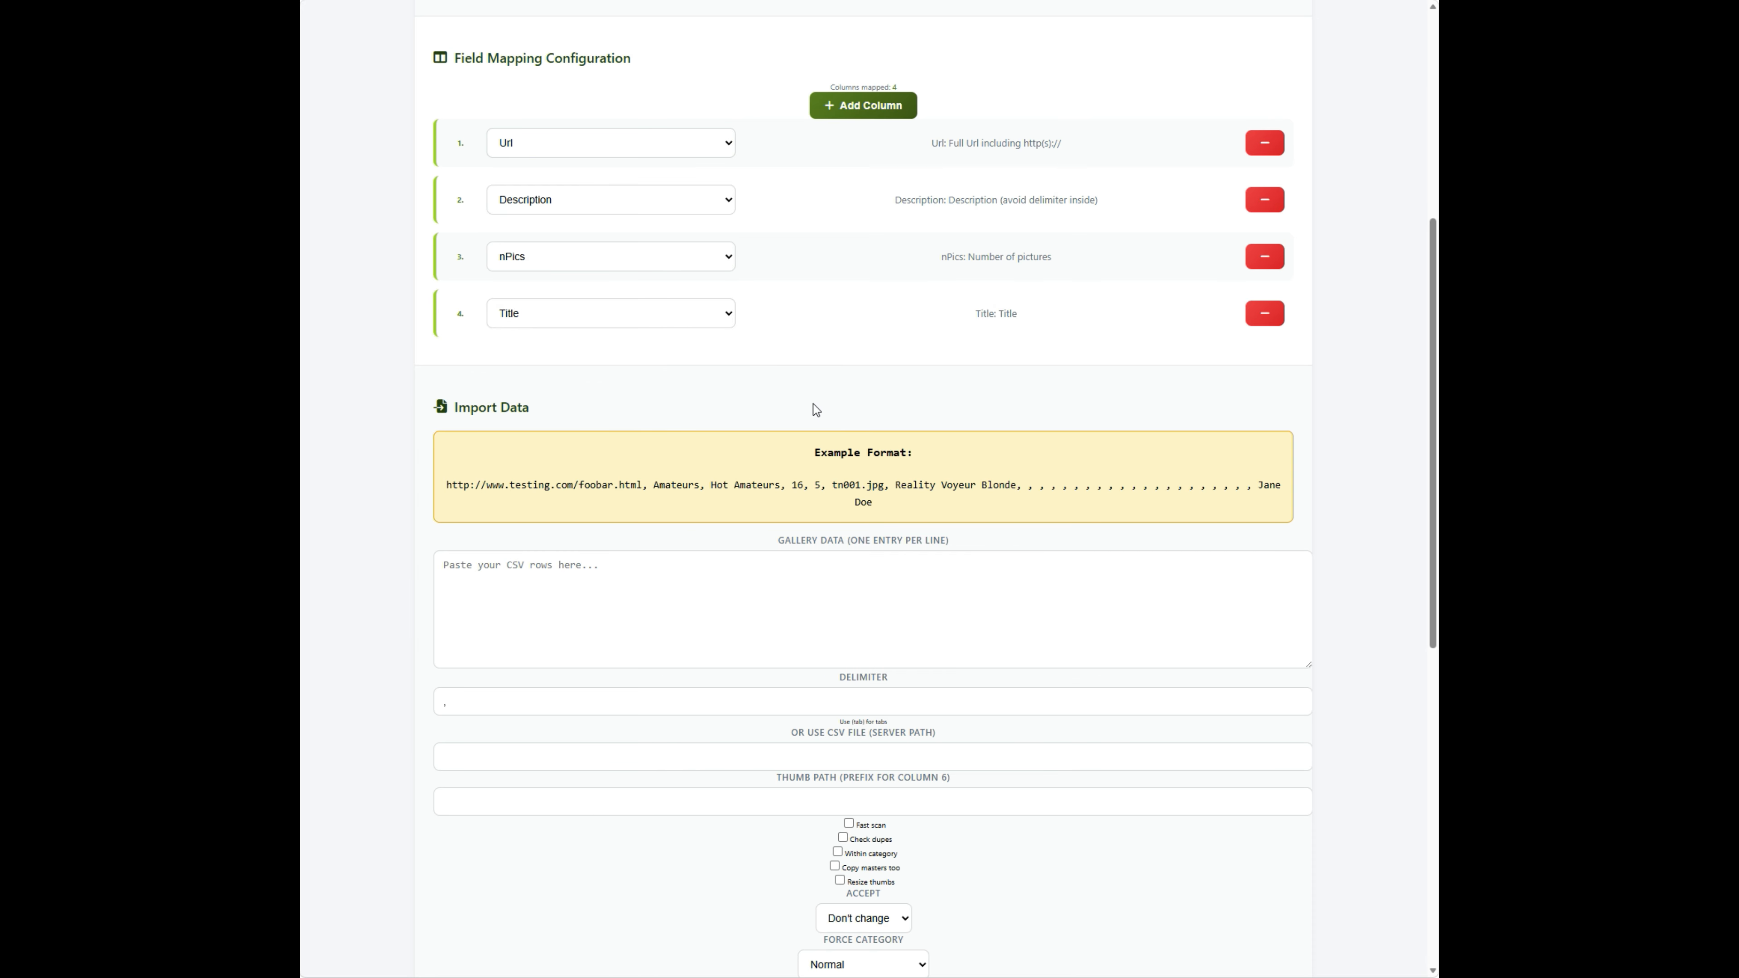
# Add a fifth column for Vote to the field mapping and remove it again.
pyautogui.click(880, 114)
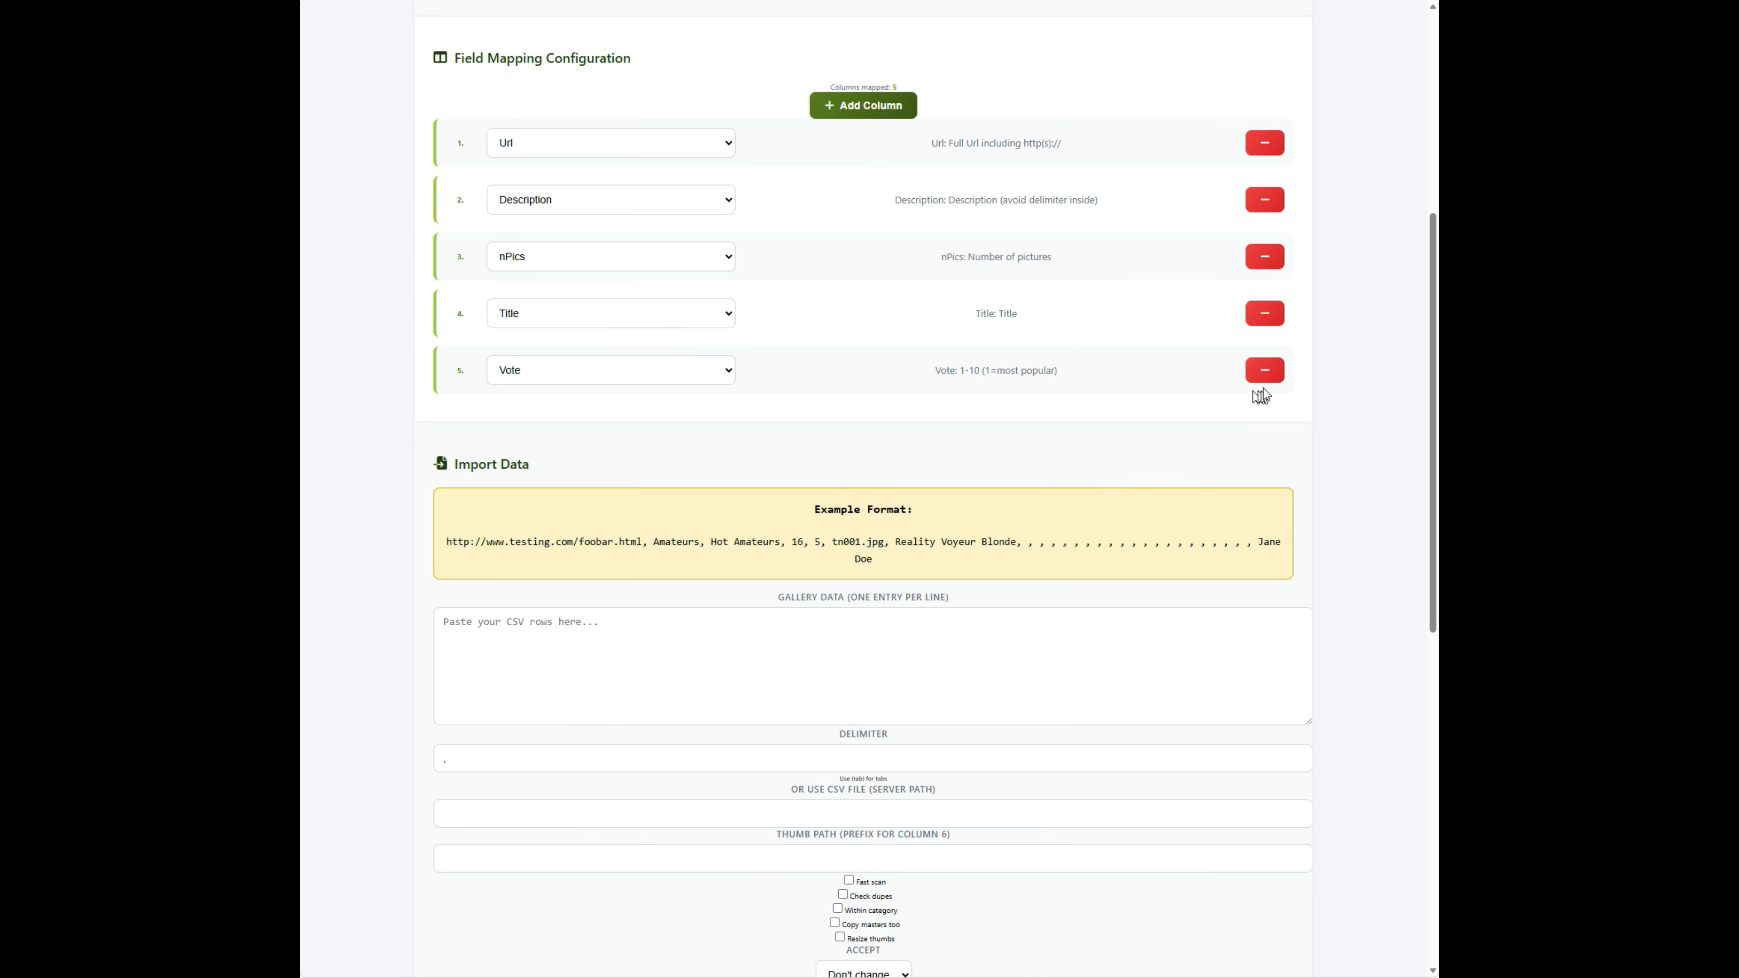
pyautogui.click(1267, 373)
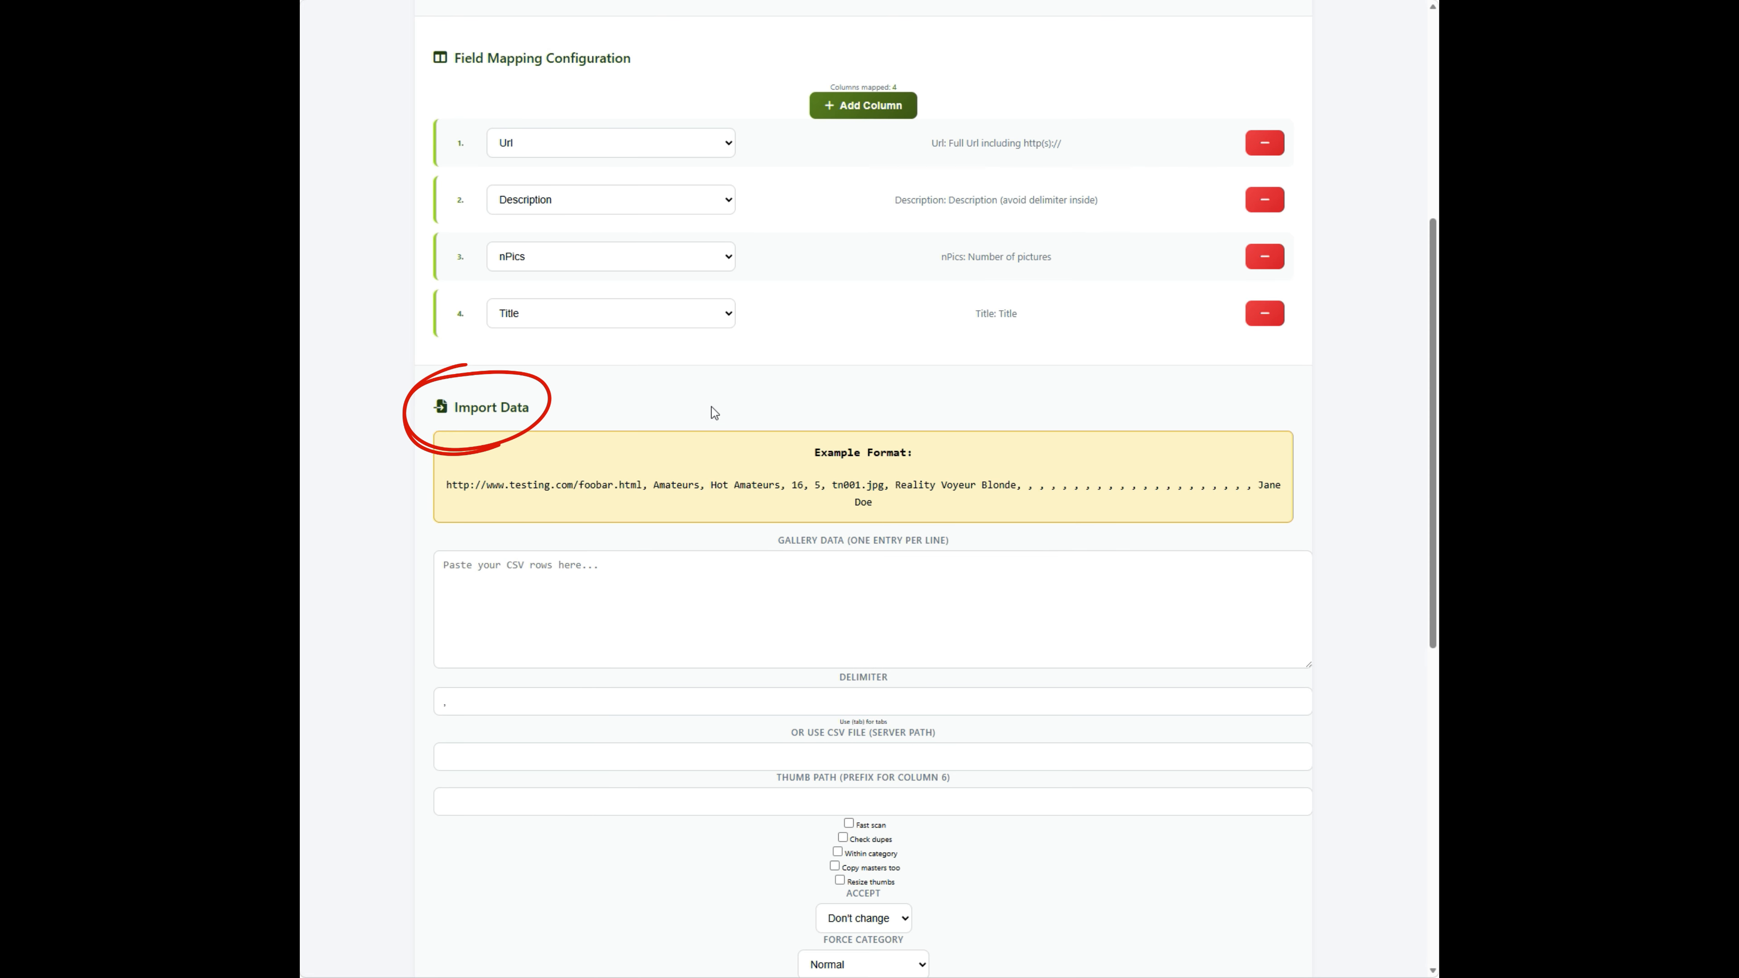
# Paste the copied CSV rows into the gallery data field of the import data section.
pyautogui.scroll(-3, 703, 438)
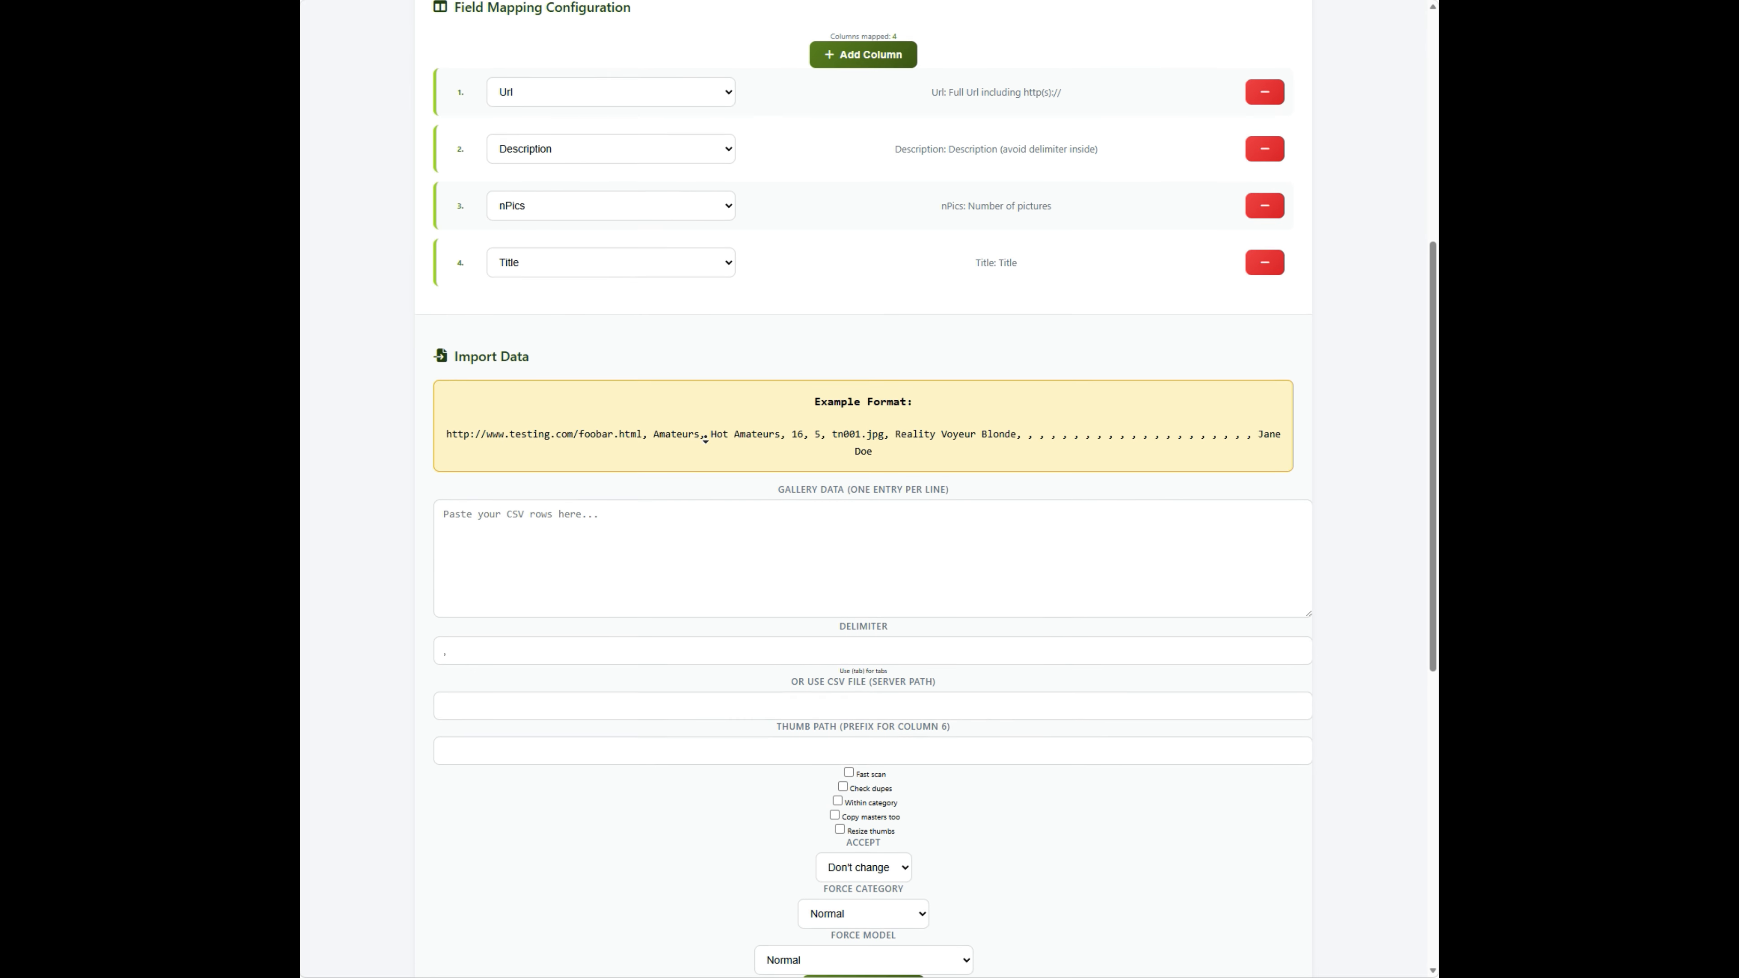
pyautogui.scroll(-3, 703, 452)
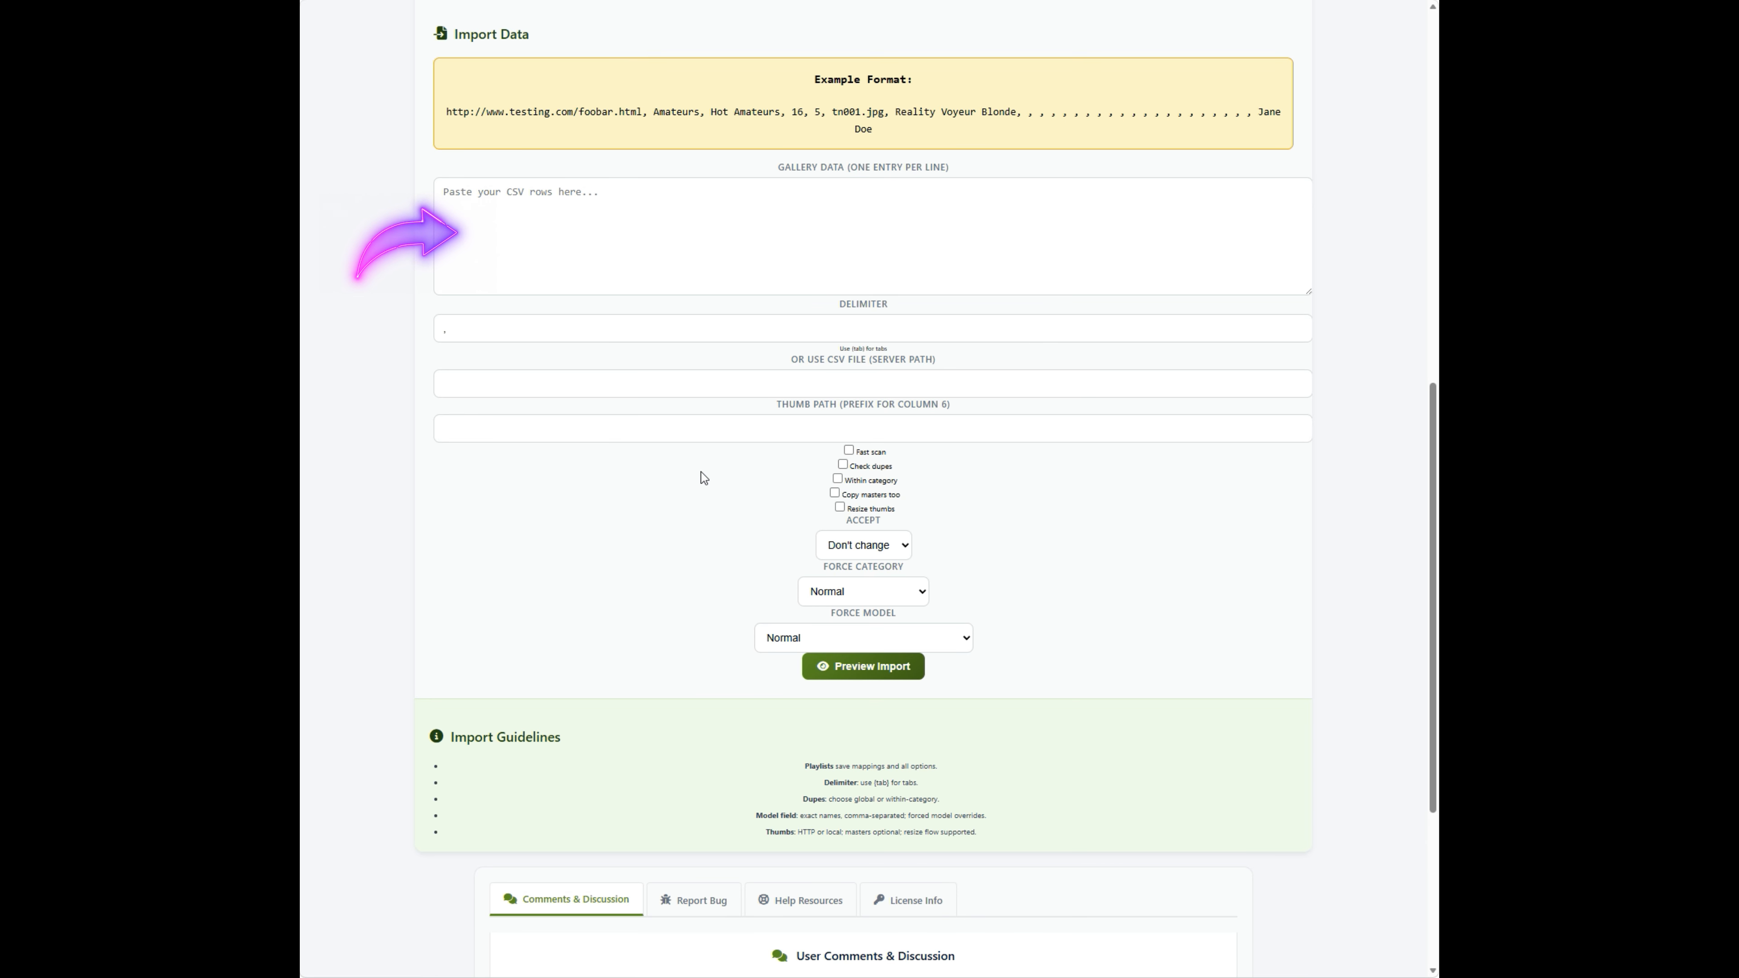
pyautogui.click(601, 247)
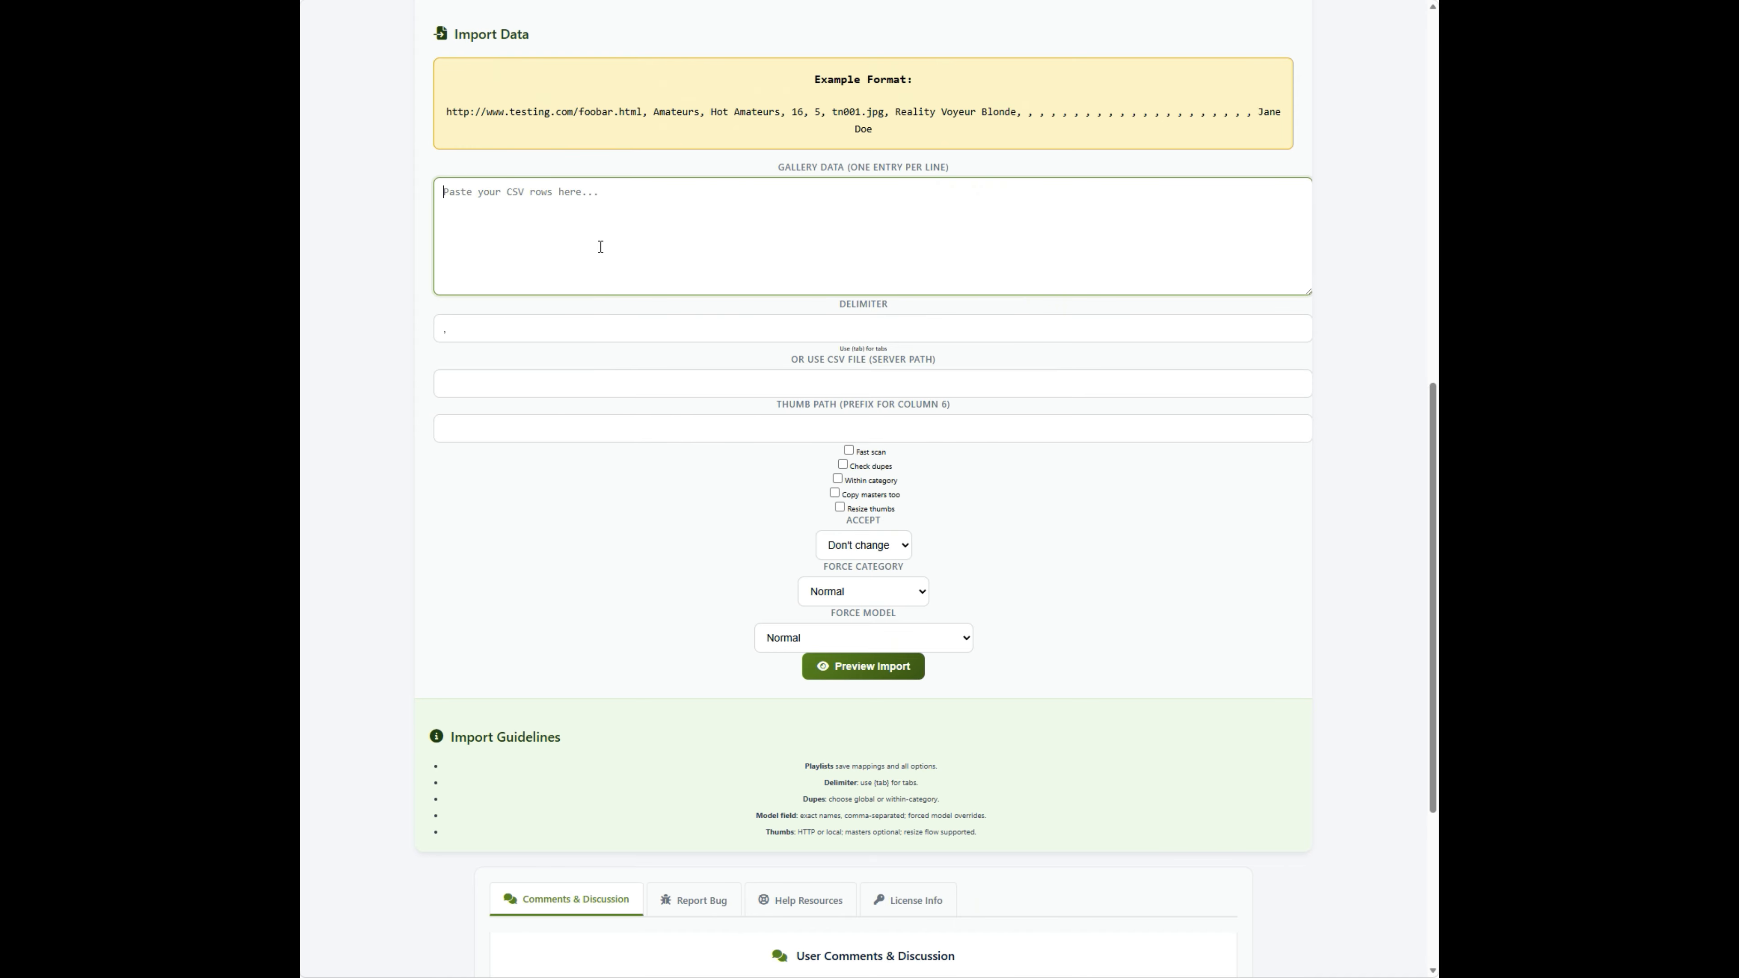
pyautogui.hotkey('ctrl', 'v')
pyautogui.scroll(-10, 364, 375)
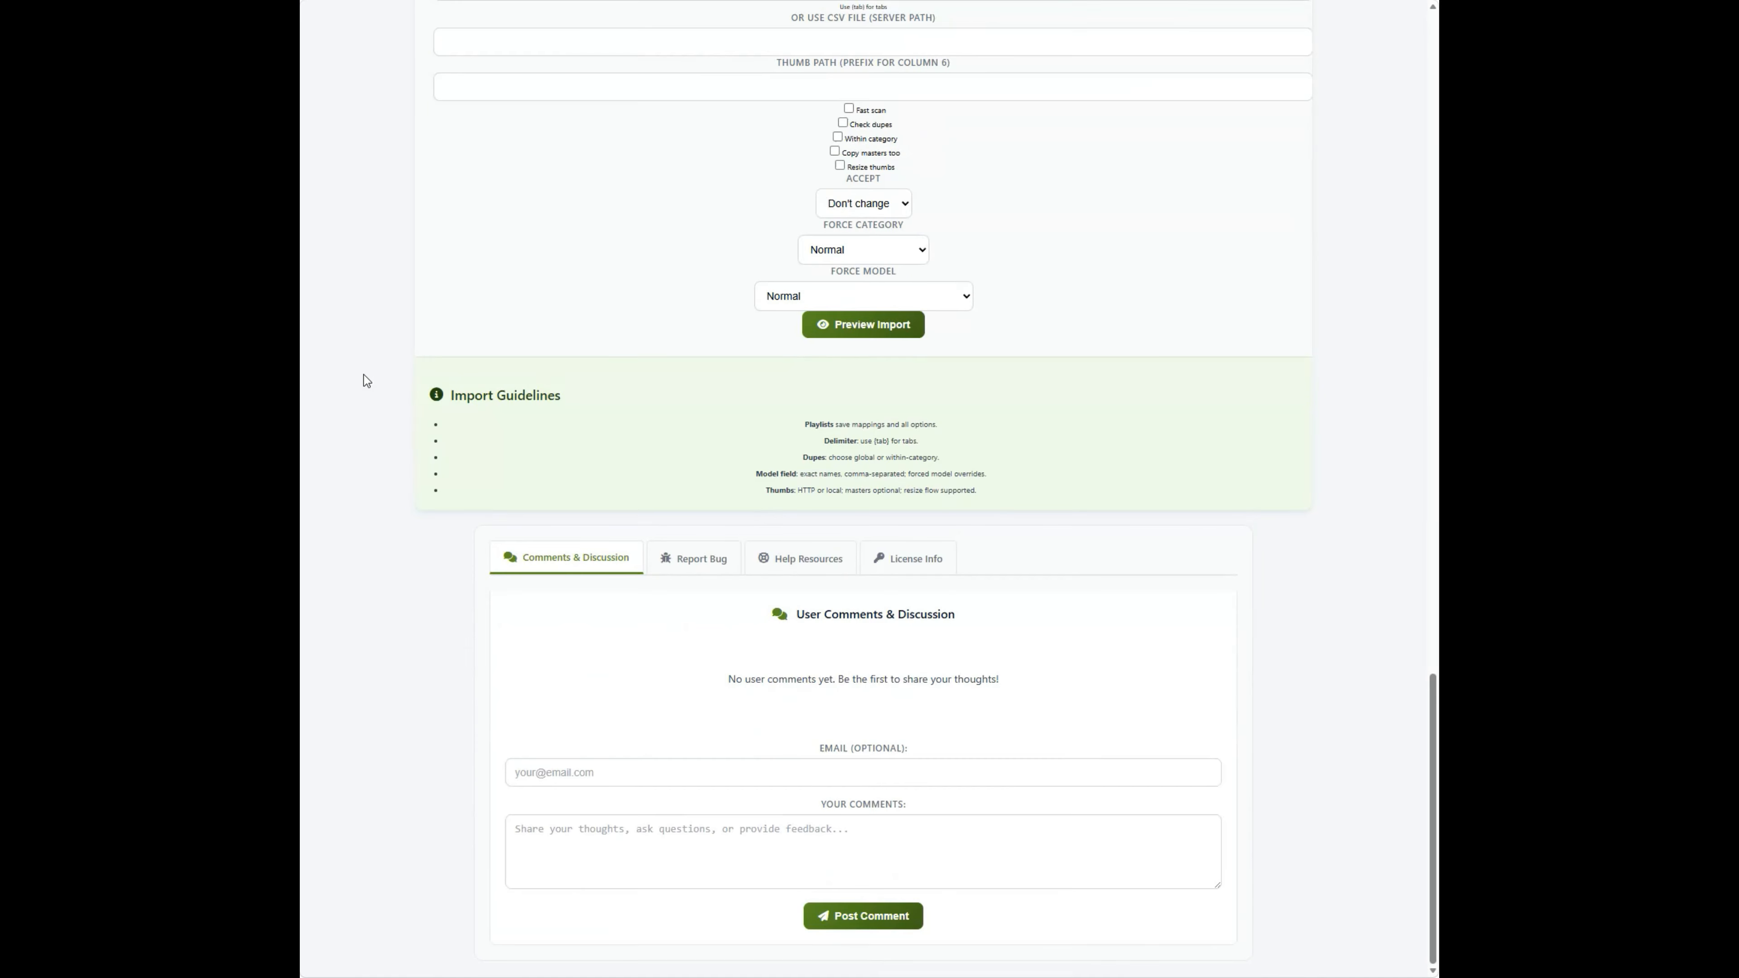
# Set the delimiter for the pasted gallery data to the pipe character "|".
pyautogui.scroll(4, 364, 375)
pyautogui.click(466, 318)
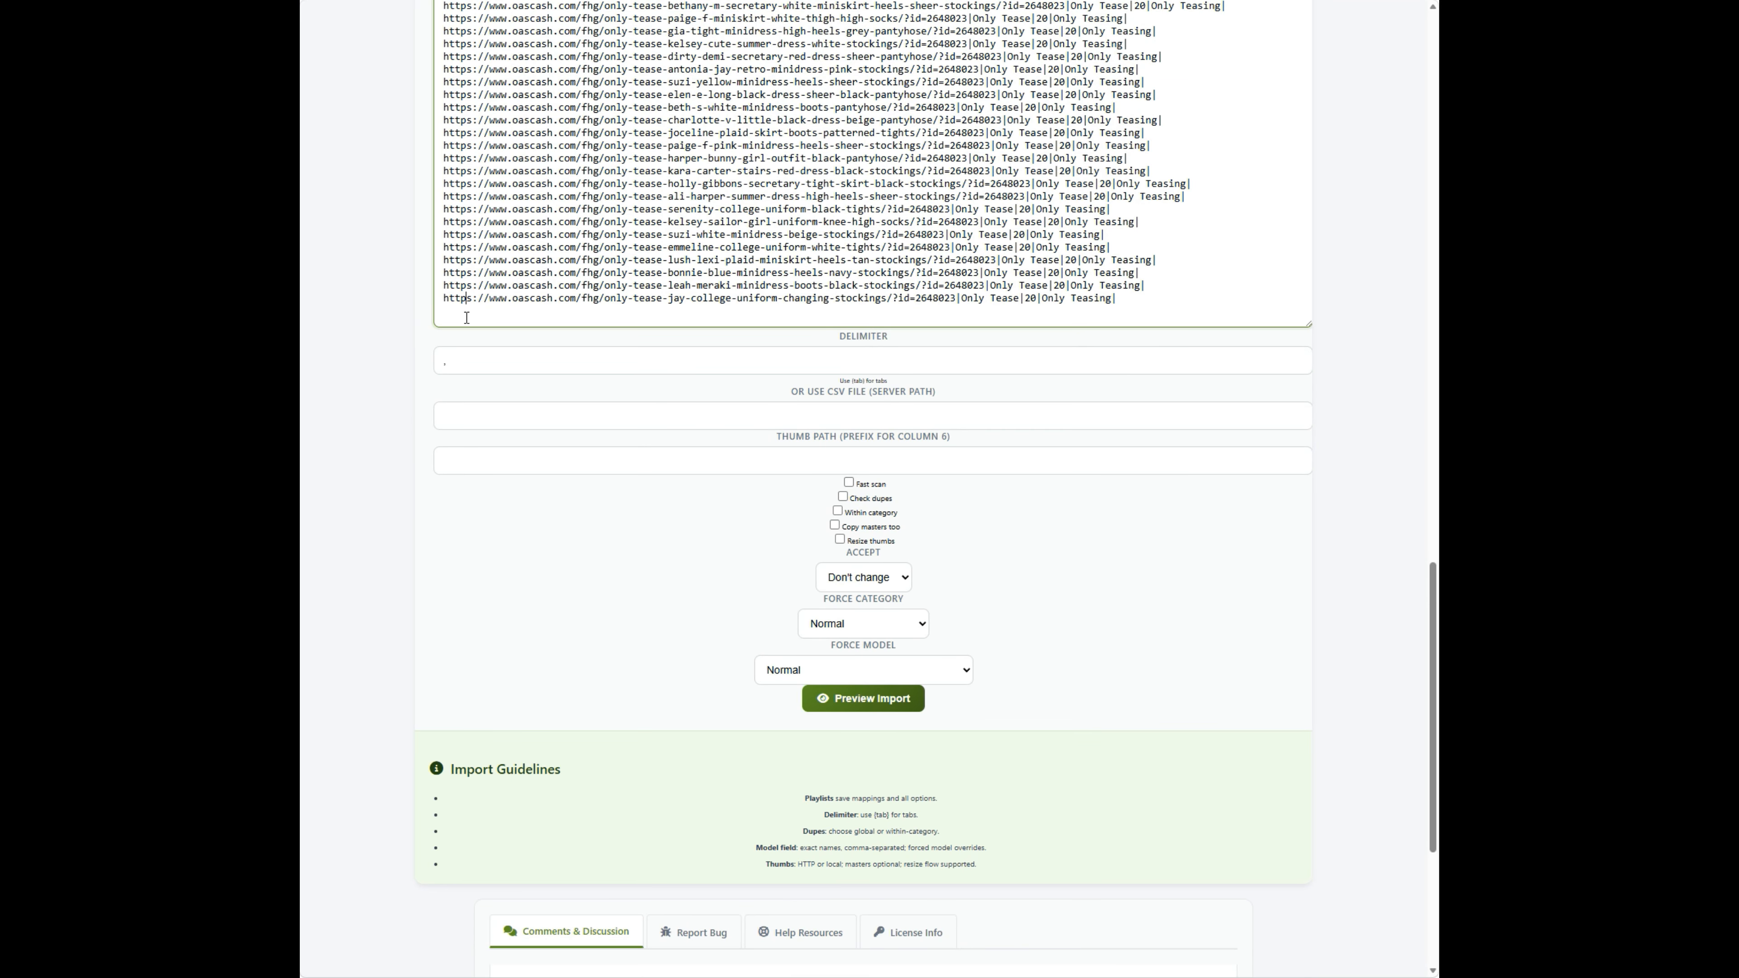
pyautogui.click(374, 373)
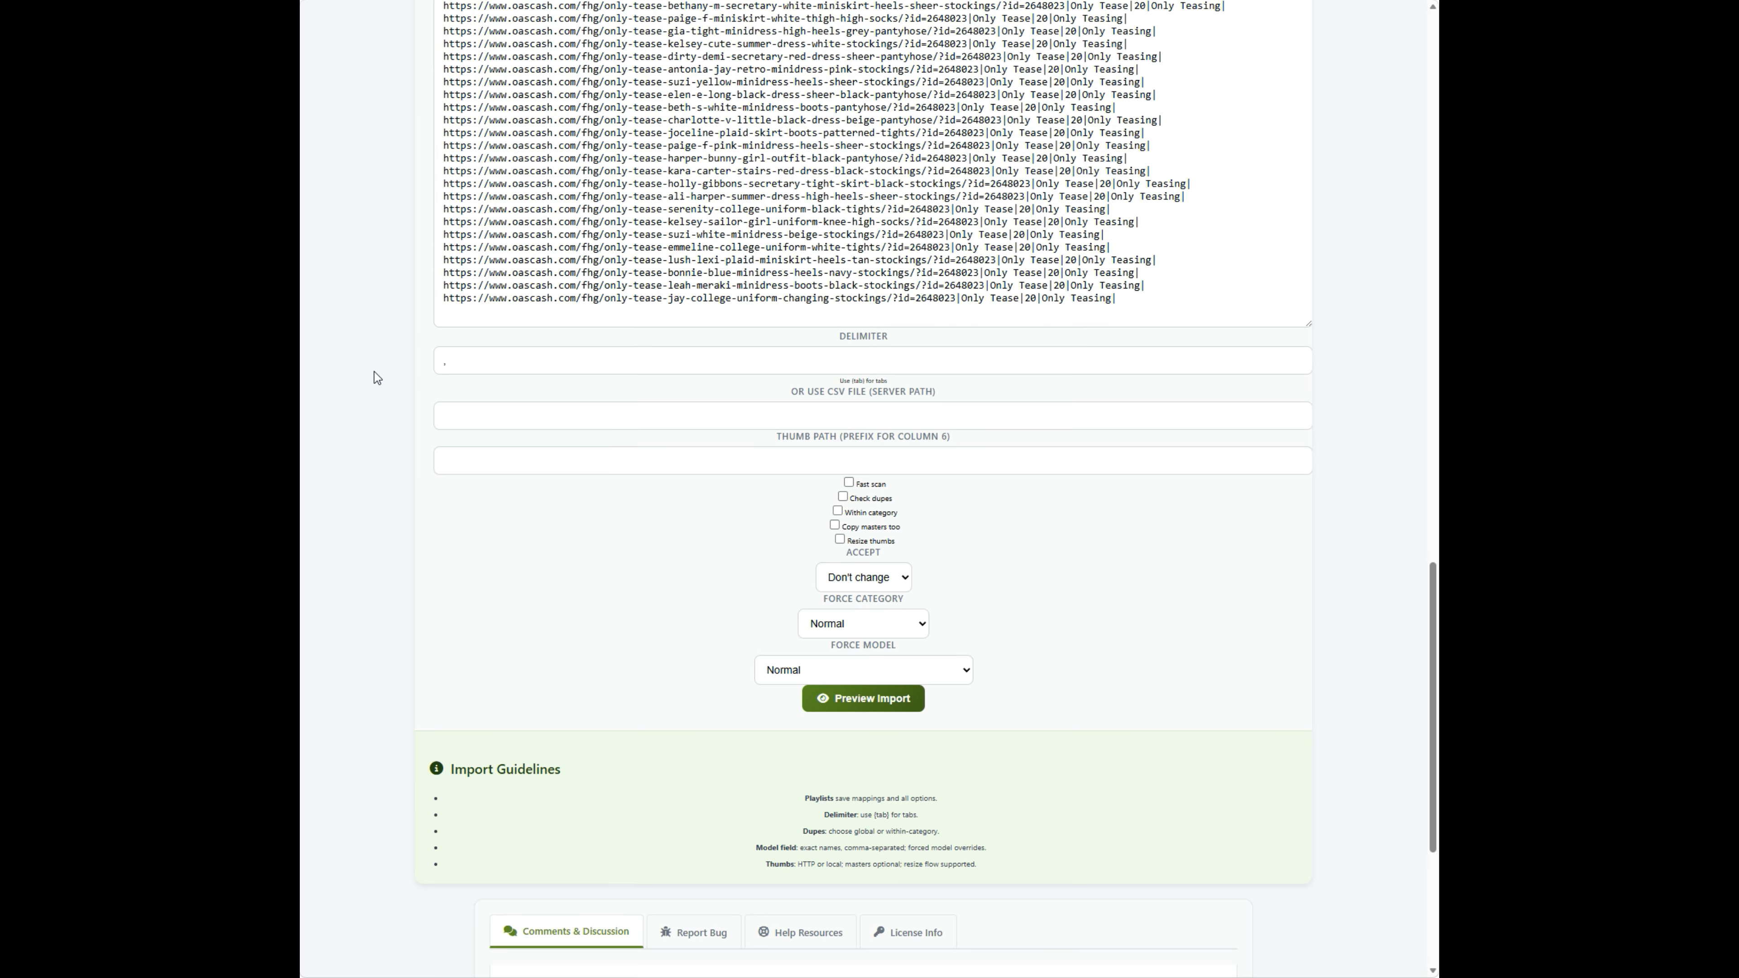
pyautogui.doubleClick(434, 365)
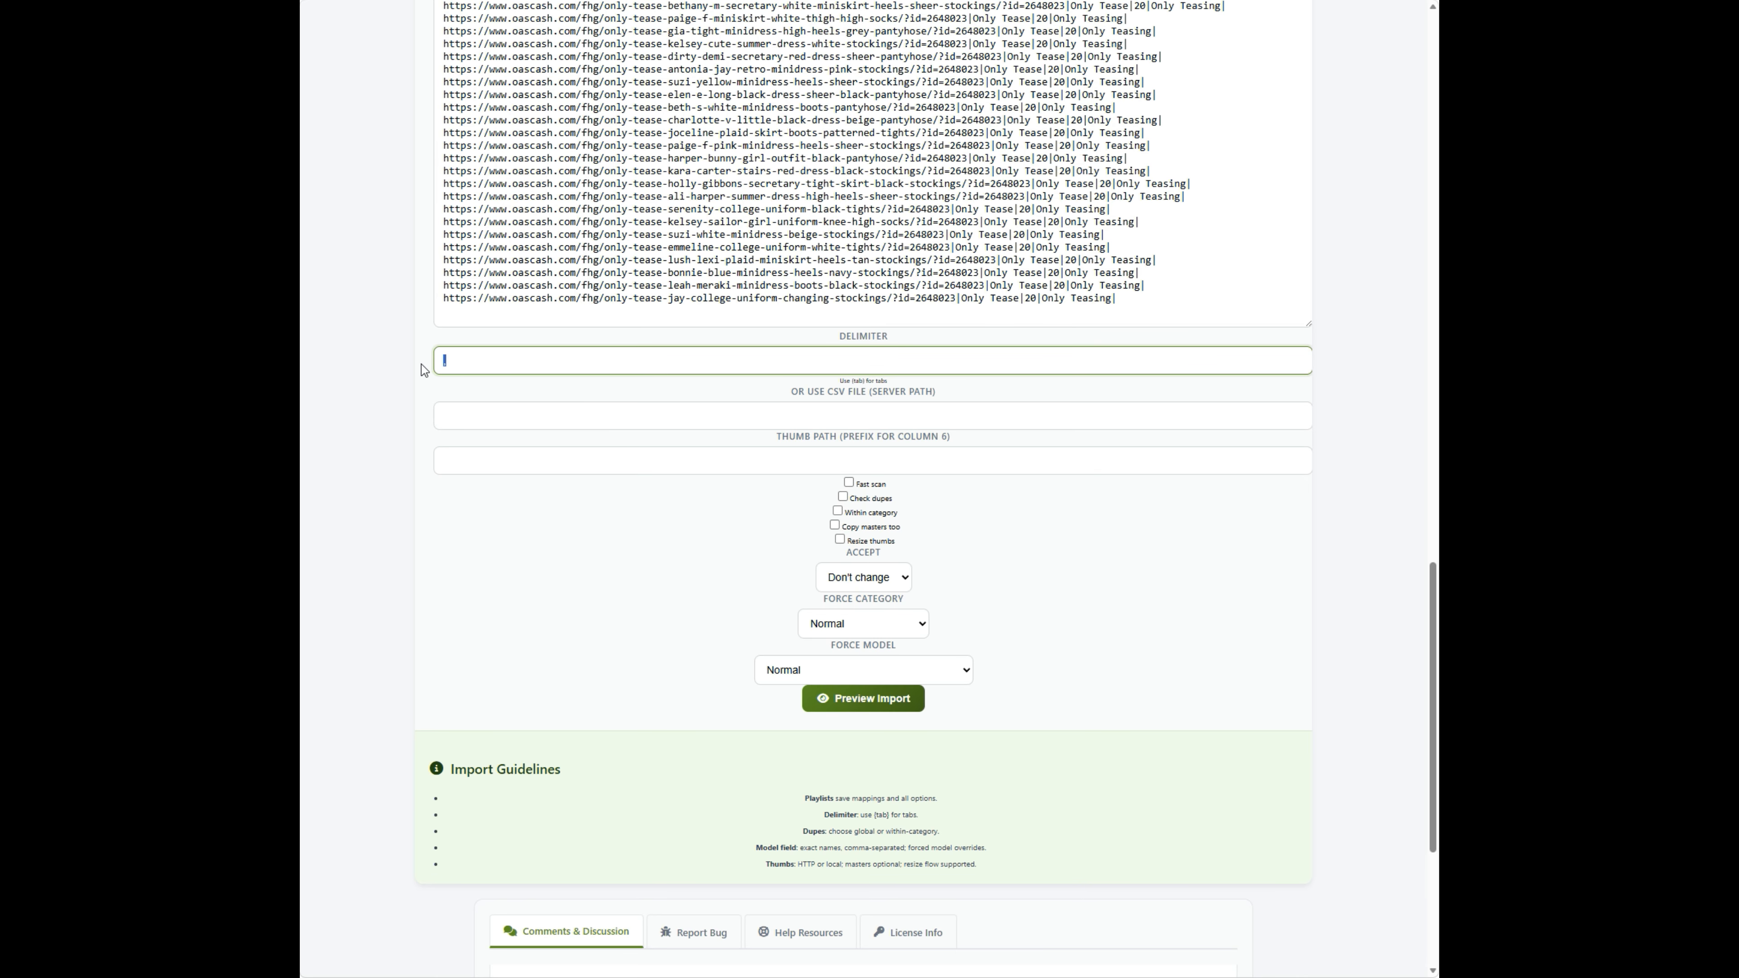
pyautogui.click(482, 406)
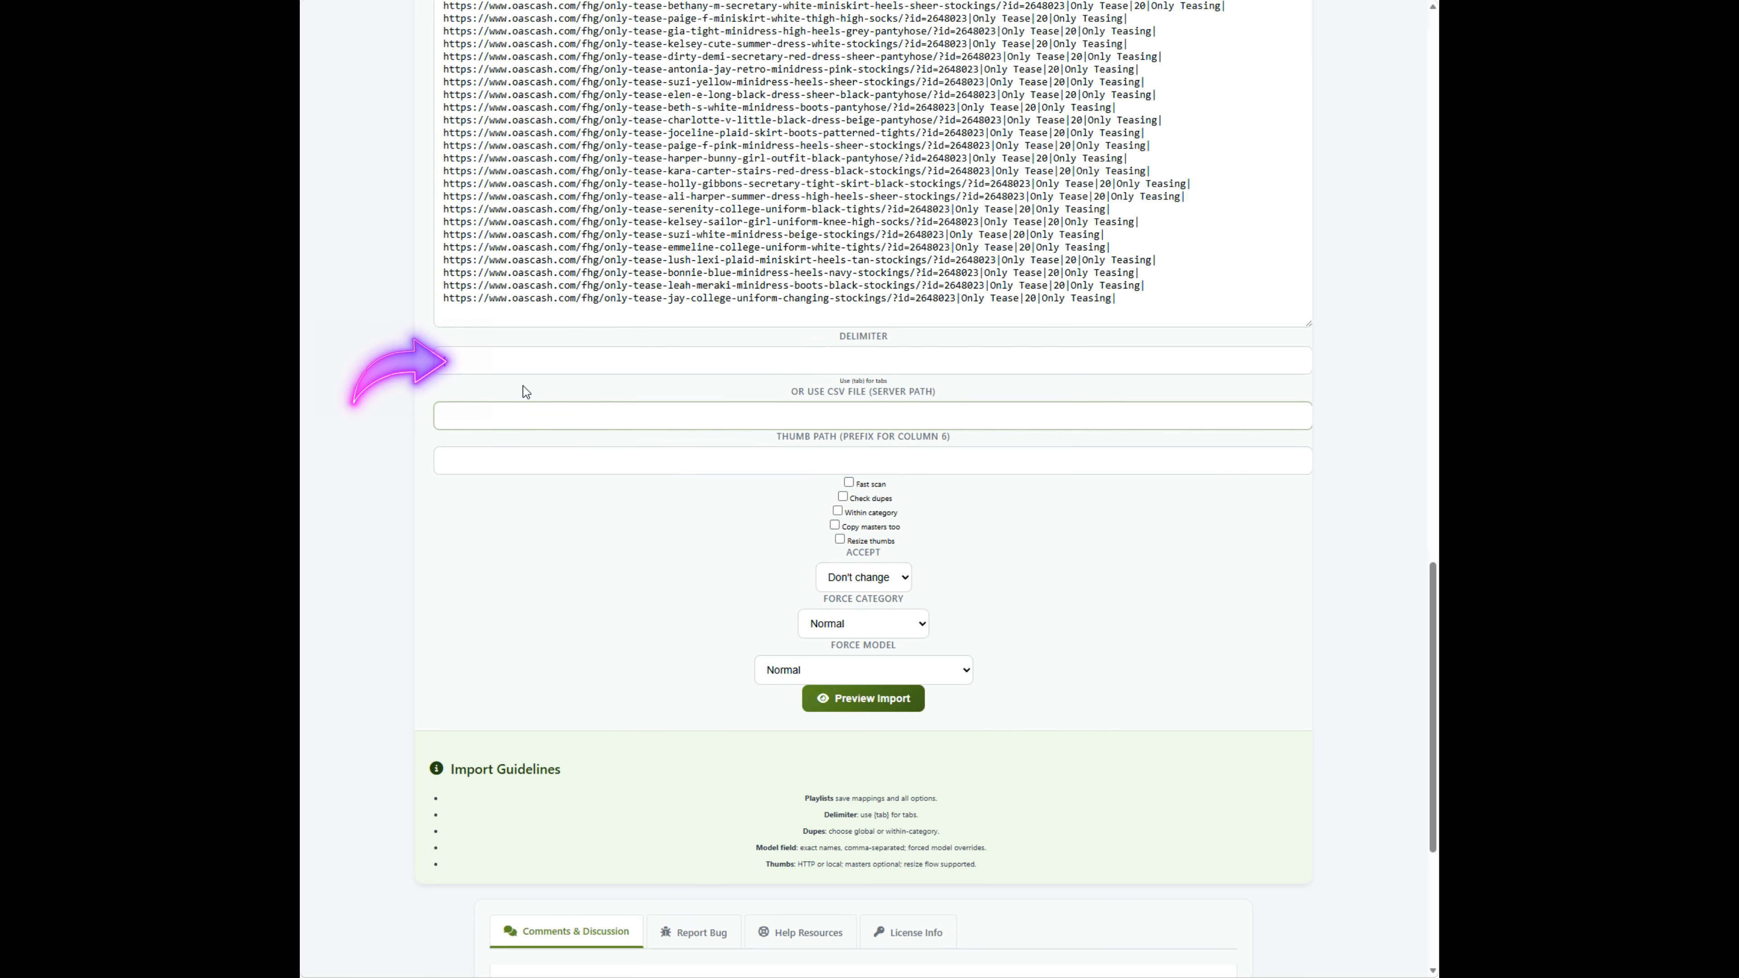
# Examine the pipe separator ending the last data row, the server CSV file path and the thumb path prefix fields.
pyautogui.moveTo(1117, 300); pyautogui.dragTo(1113, 300)
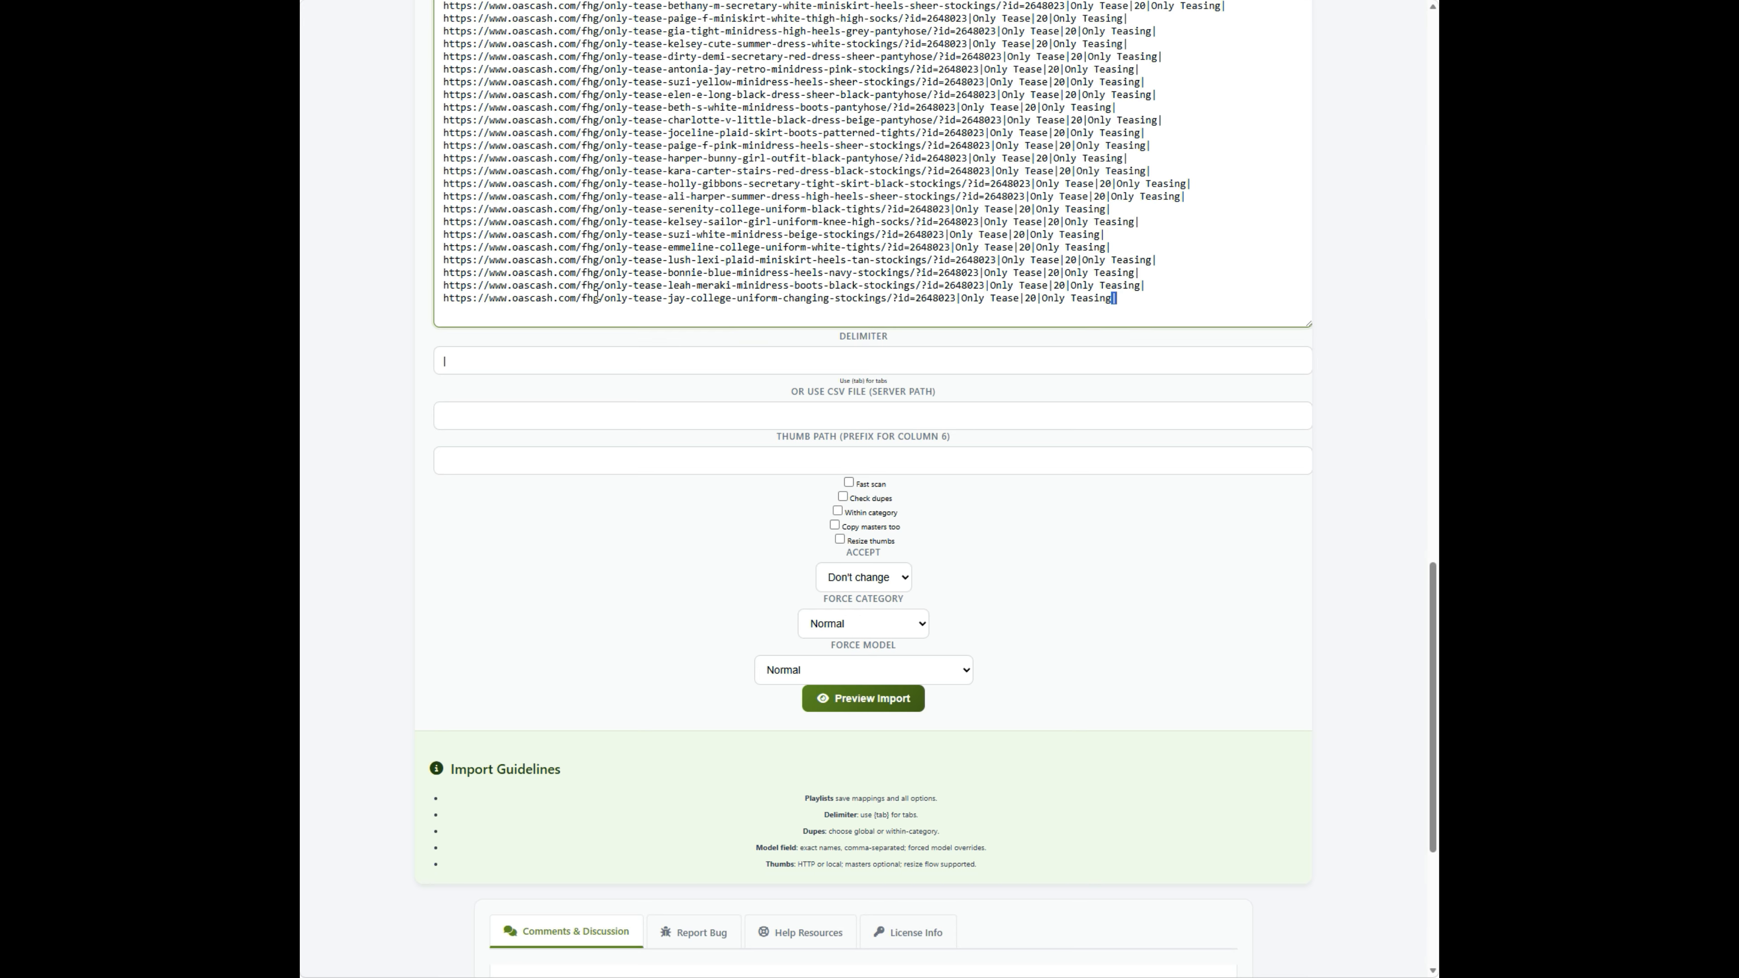
pyautogui.click(958, 299)
pyautogui.click(829, 321)
pyautogui.click(707, 421)
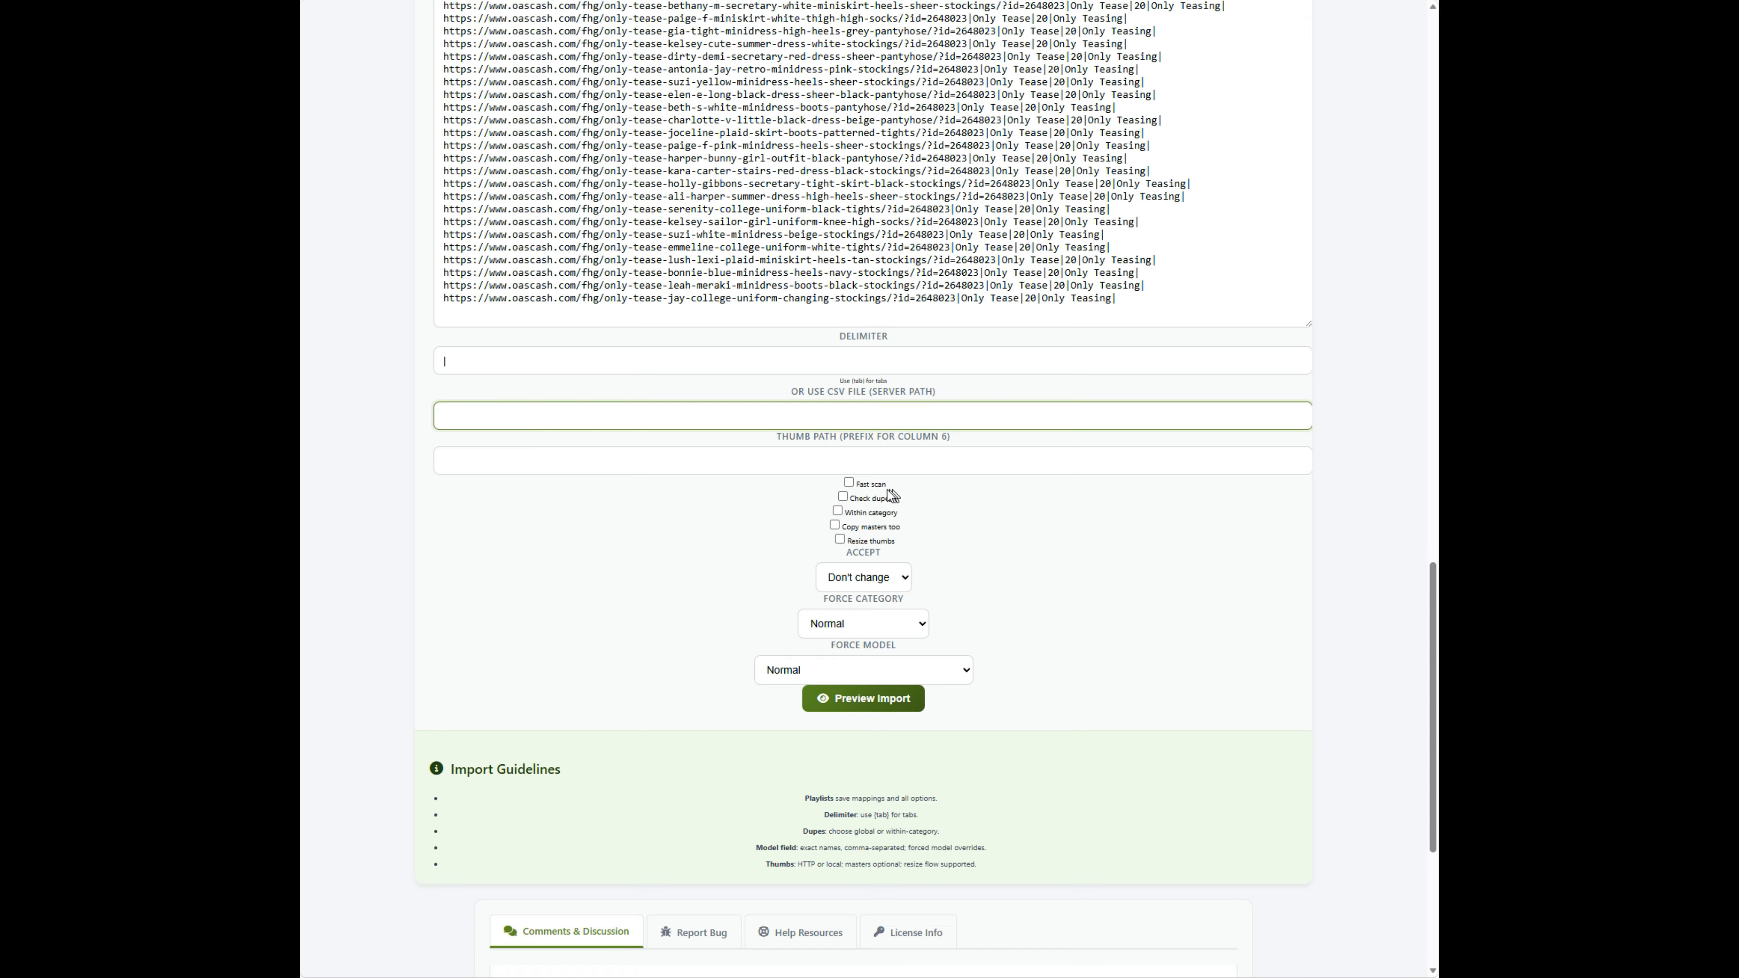
pyautogui.click(682, 494)
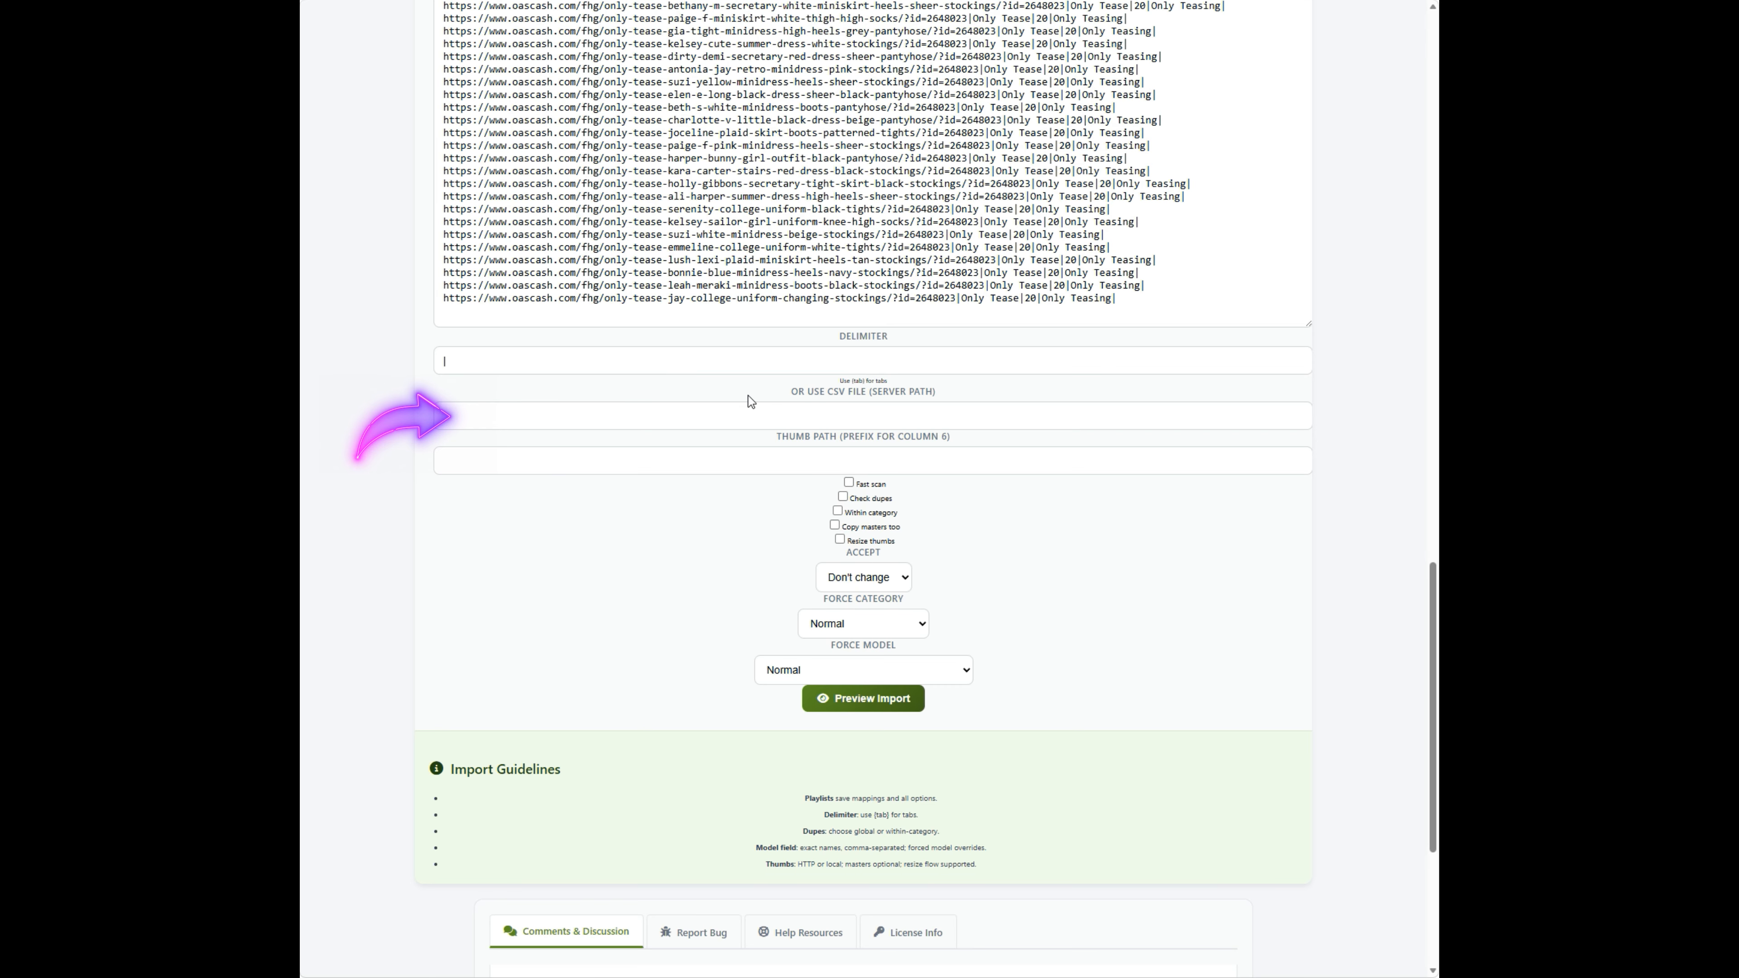
pyautogui.click(725, 421)
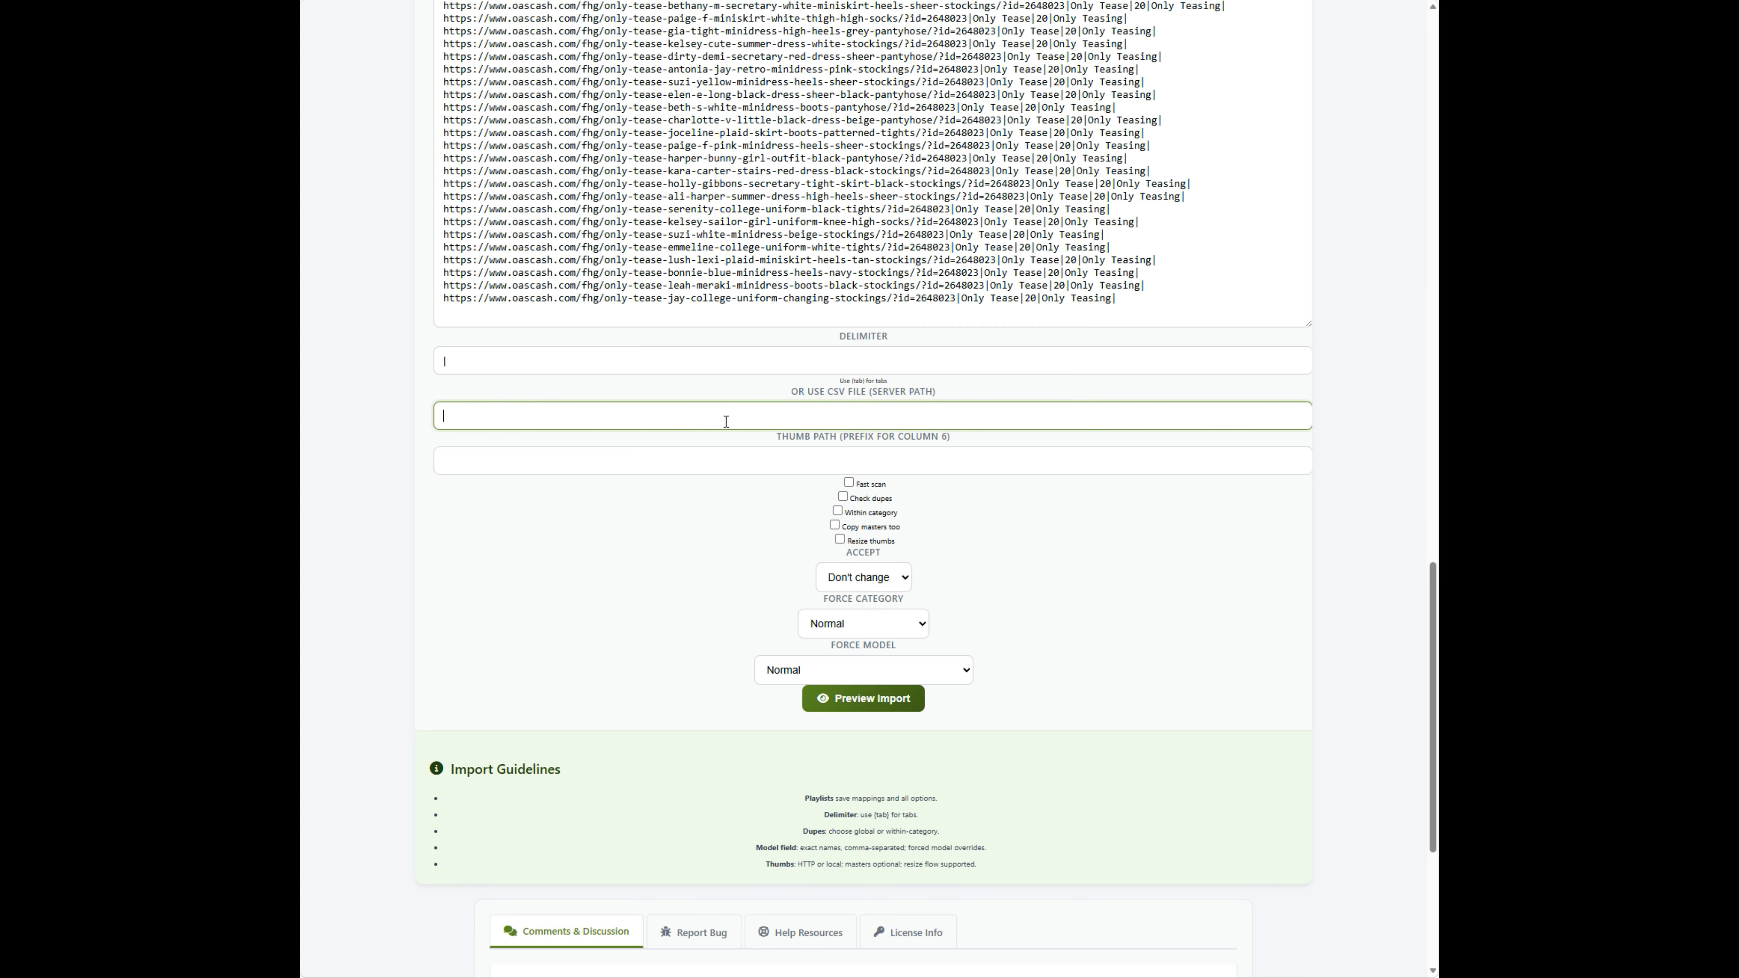
pyautogui.click(675, 492)
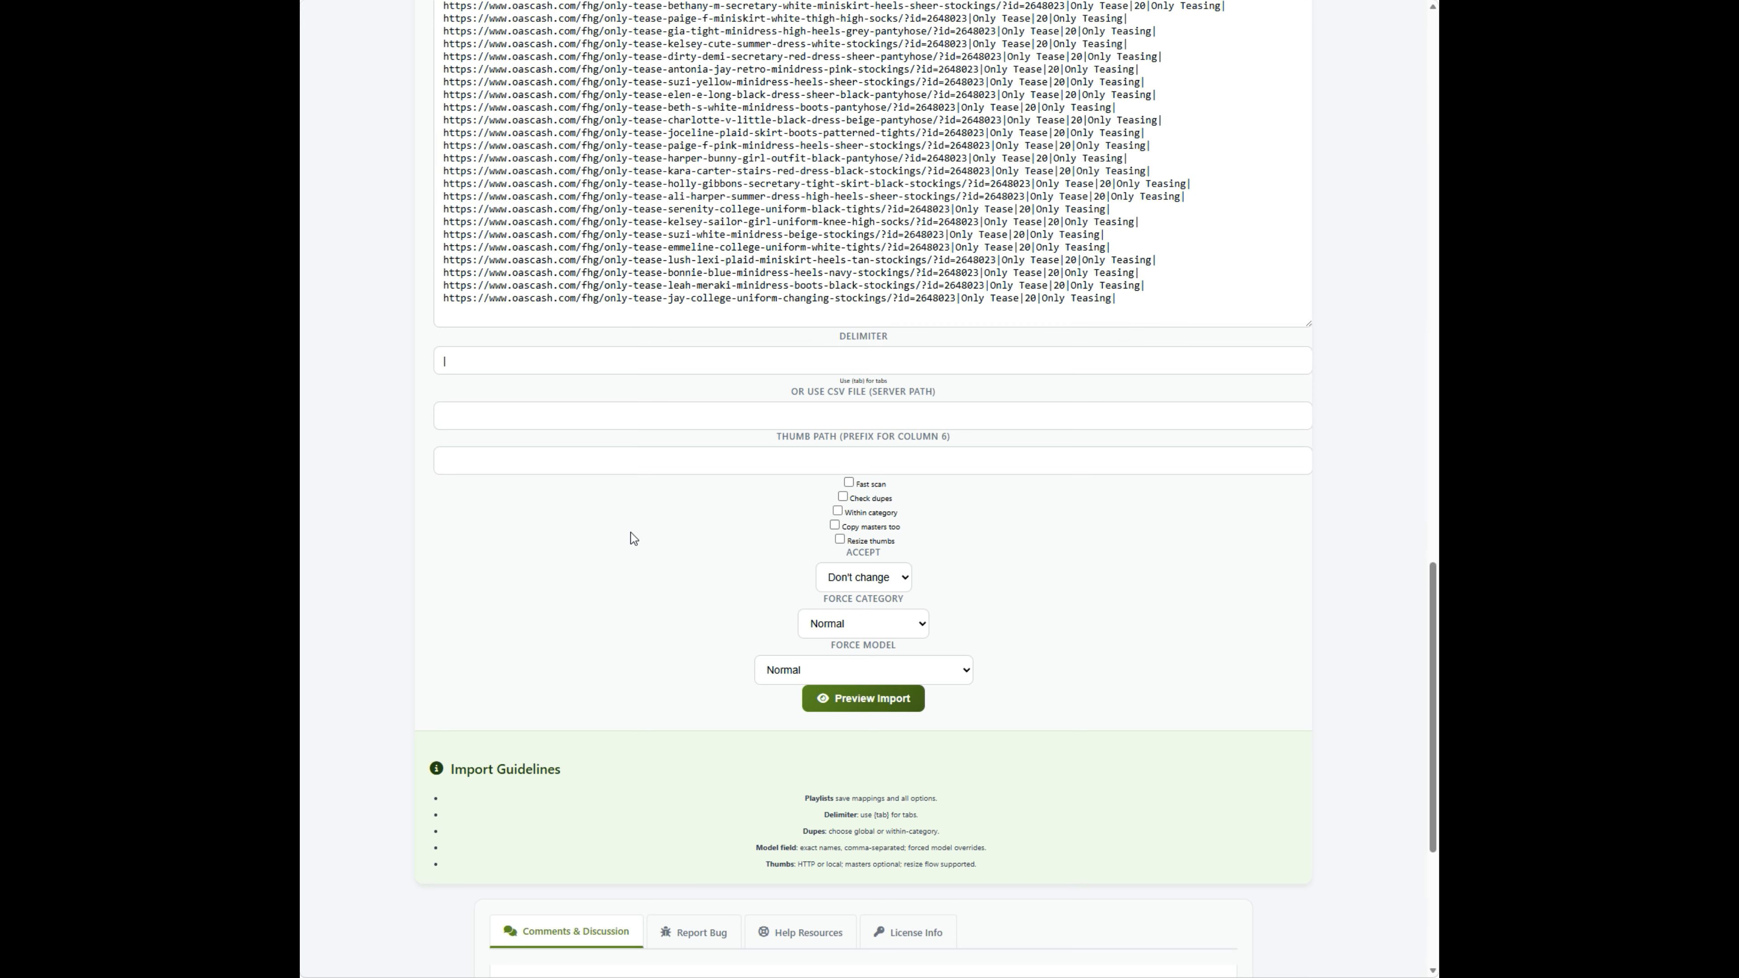
pyautogui.click(647, 428)
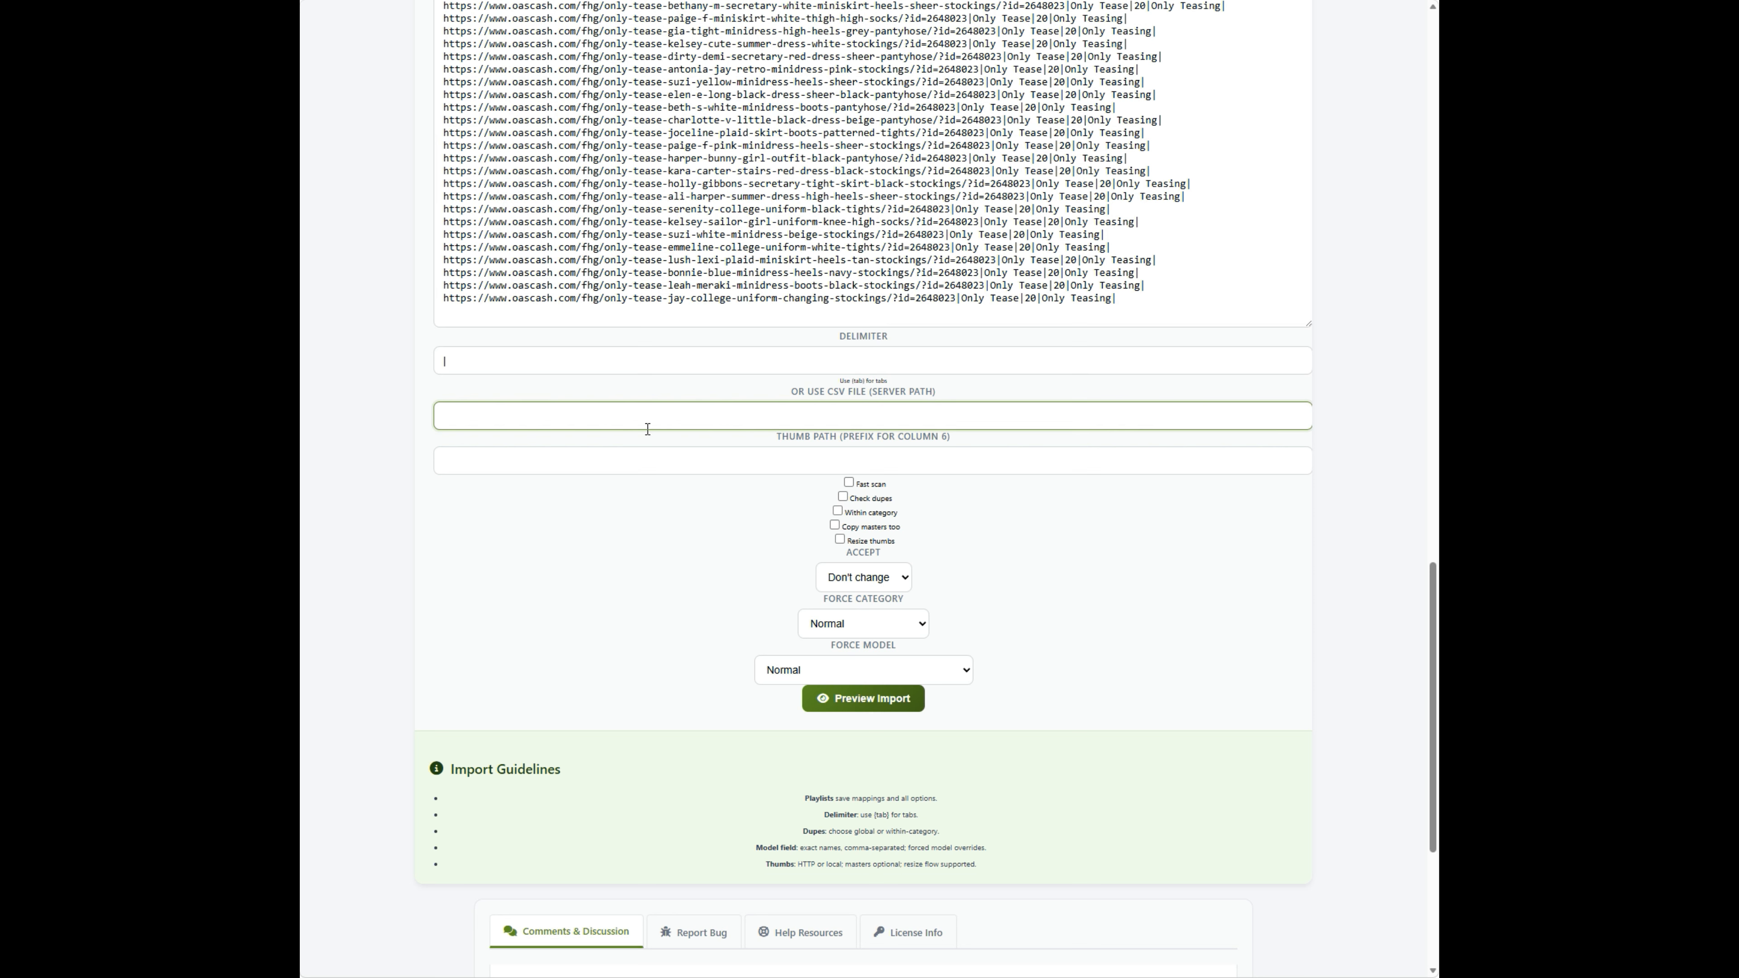
pyautogui.click(633, 521)
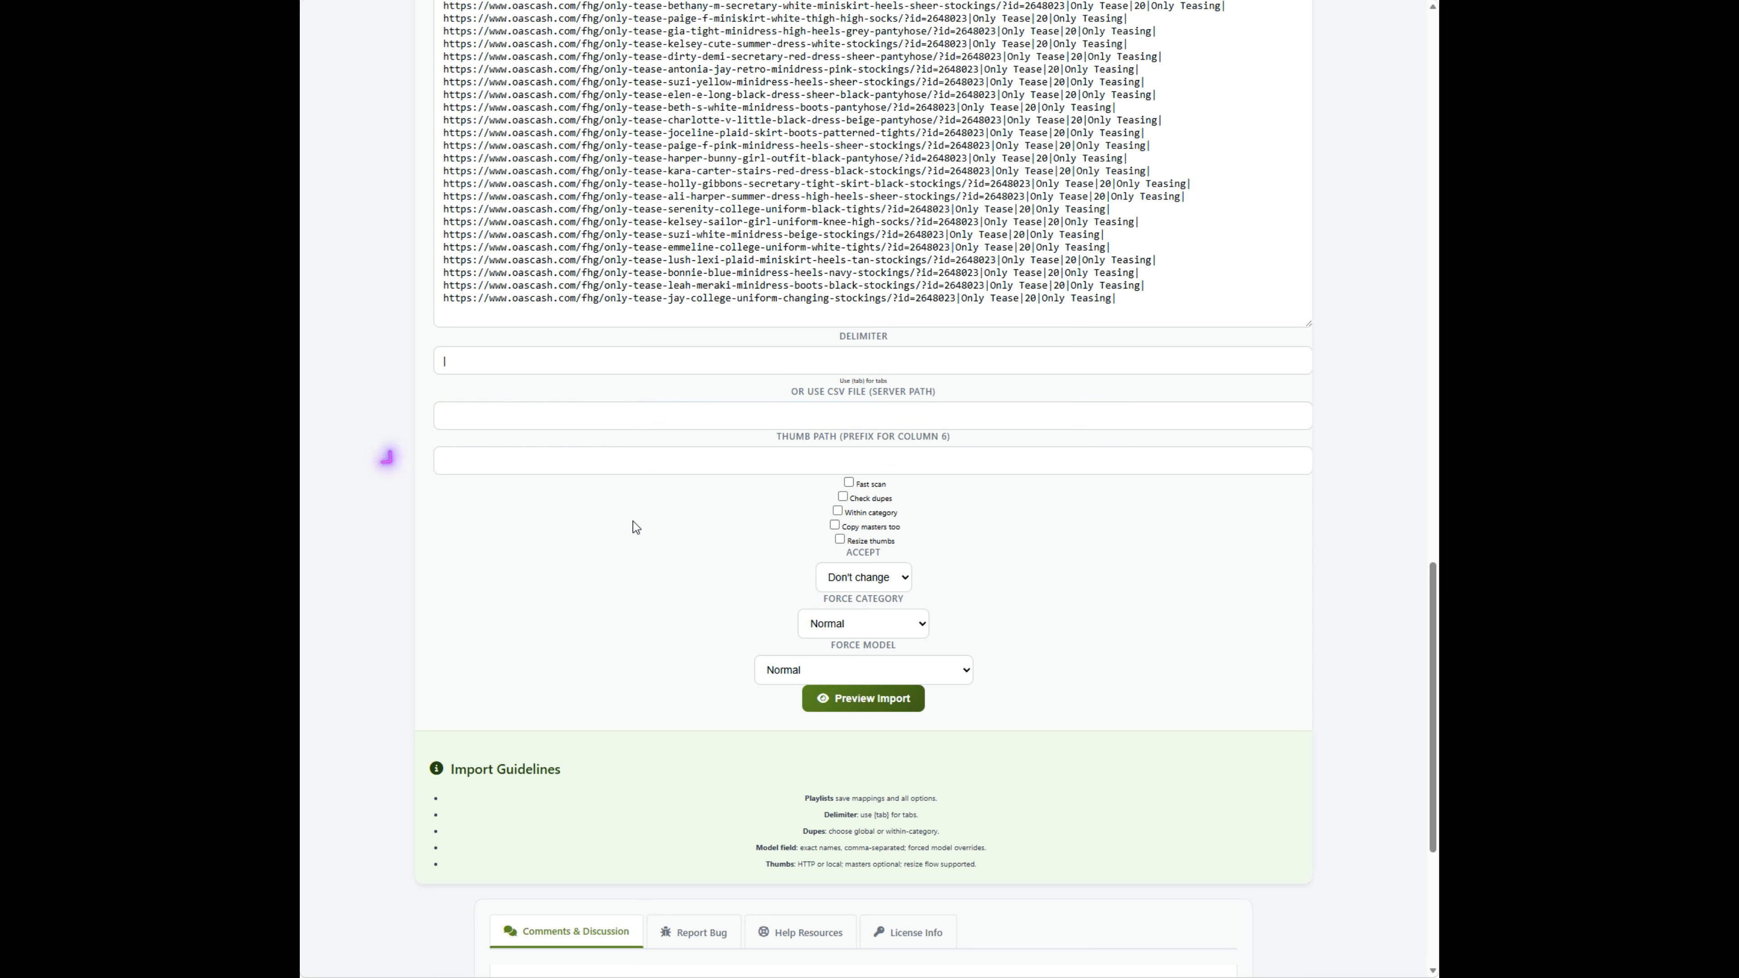
pyautogui.click(679, 463)
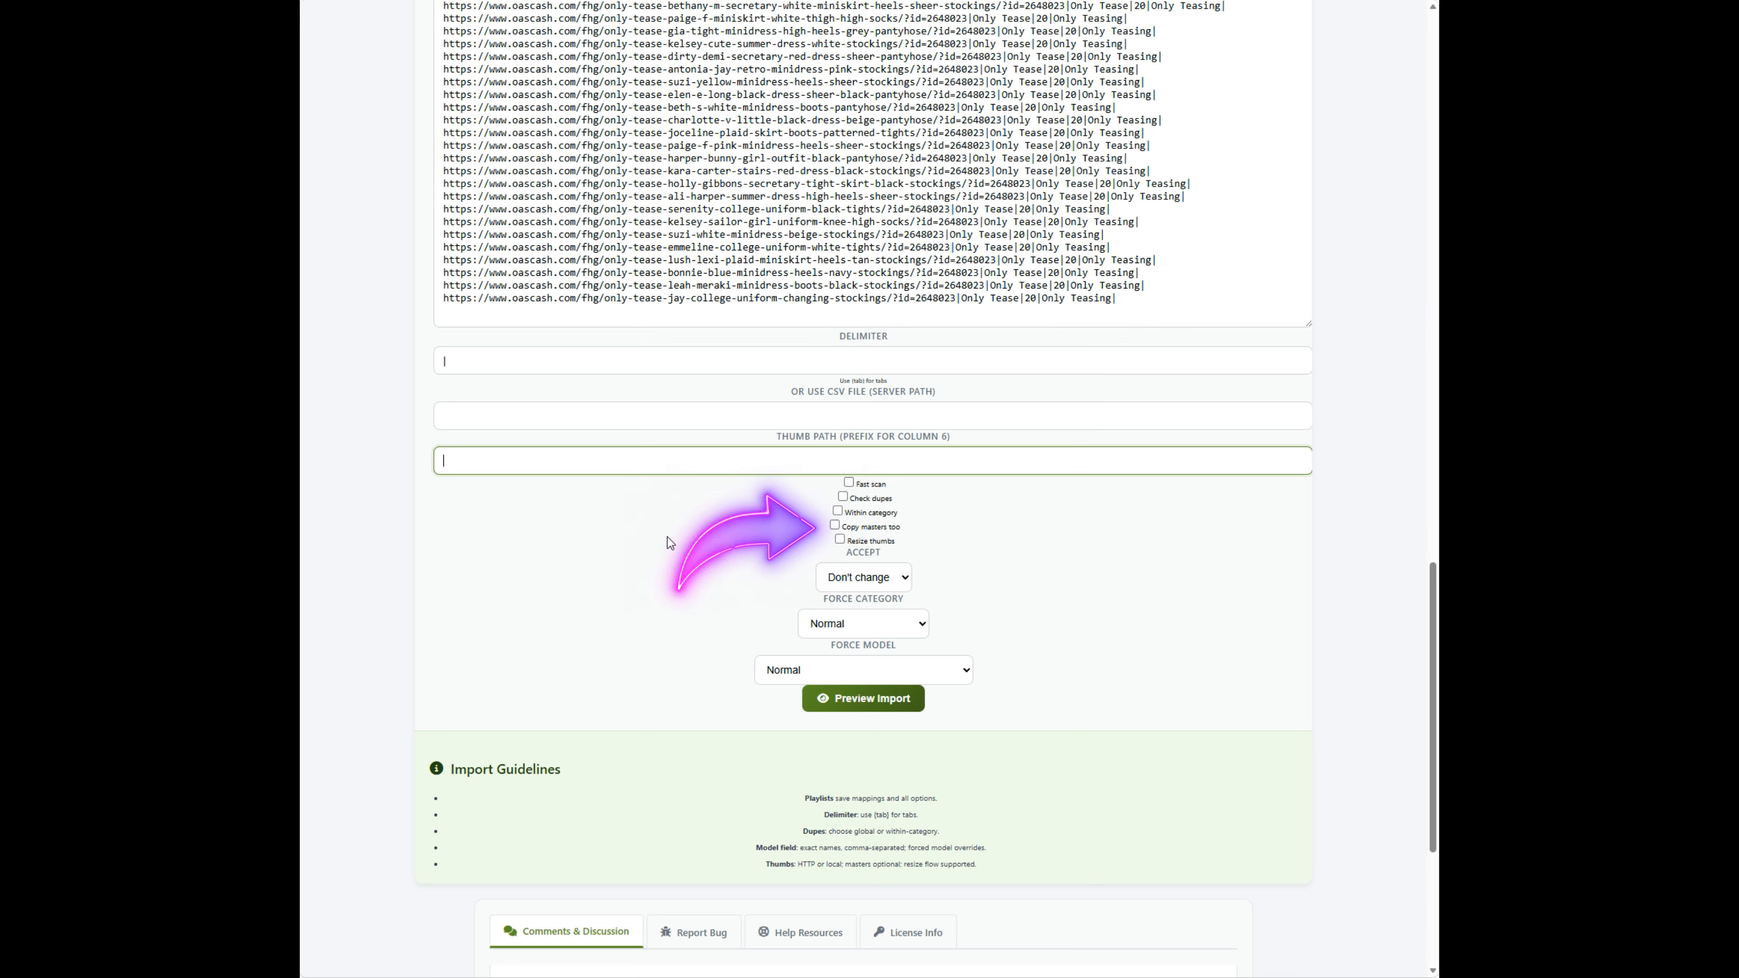
# Enable Fast scan and Check dupes, and set Accept to Approved for the import.
pyautogui.click(883, 489)
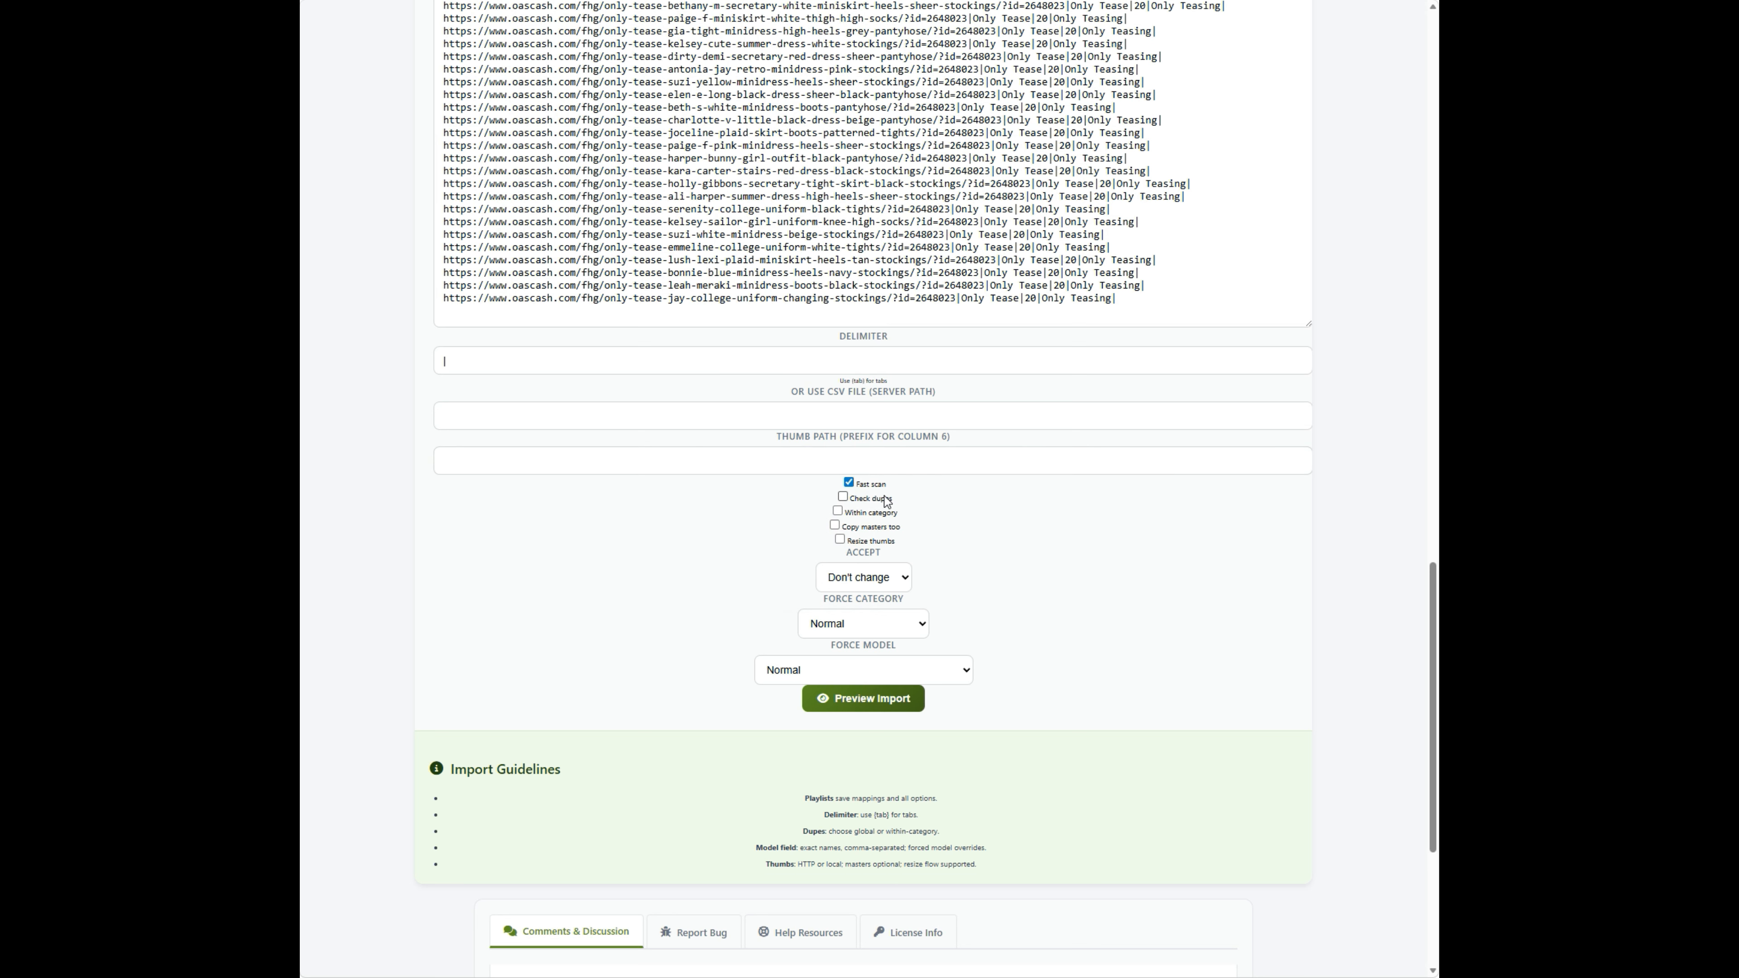
pyautogui.click(885, 501)
pyautogui.click(885, 501)
pyautogui.click(885, 500)
pyautogui.click(908, 576)
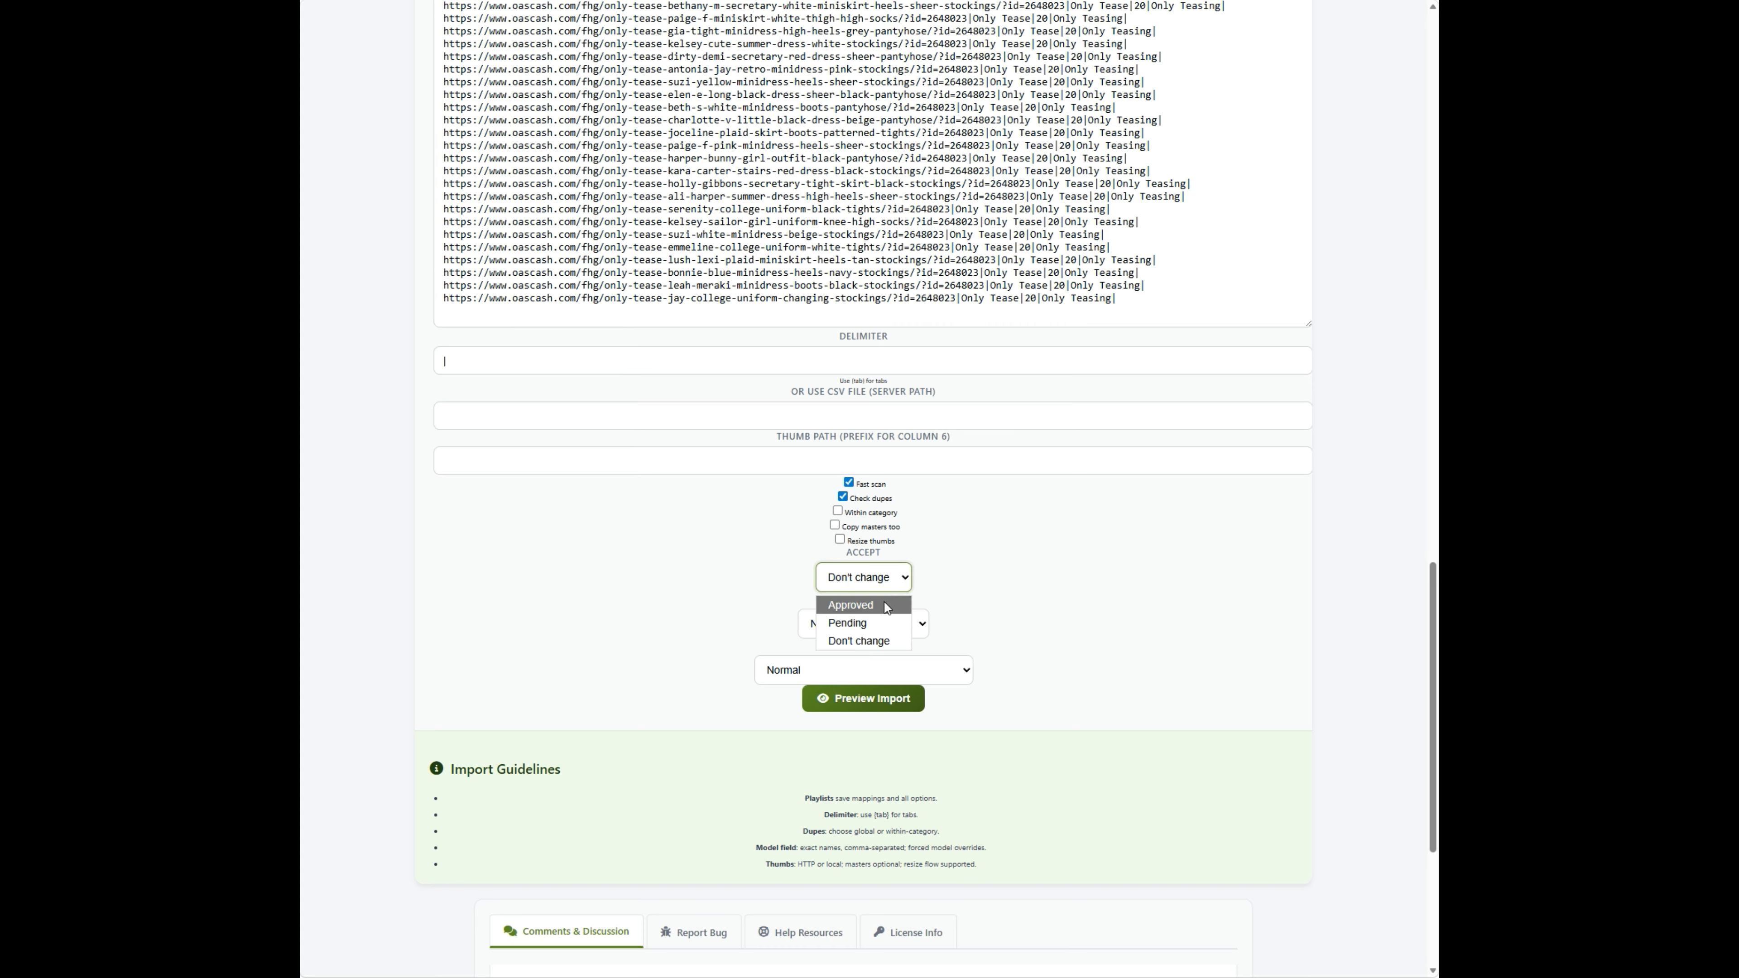
pyautogui.click(884, 605)
pyautogui.click(899, 581)
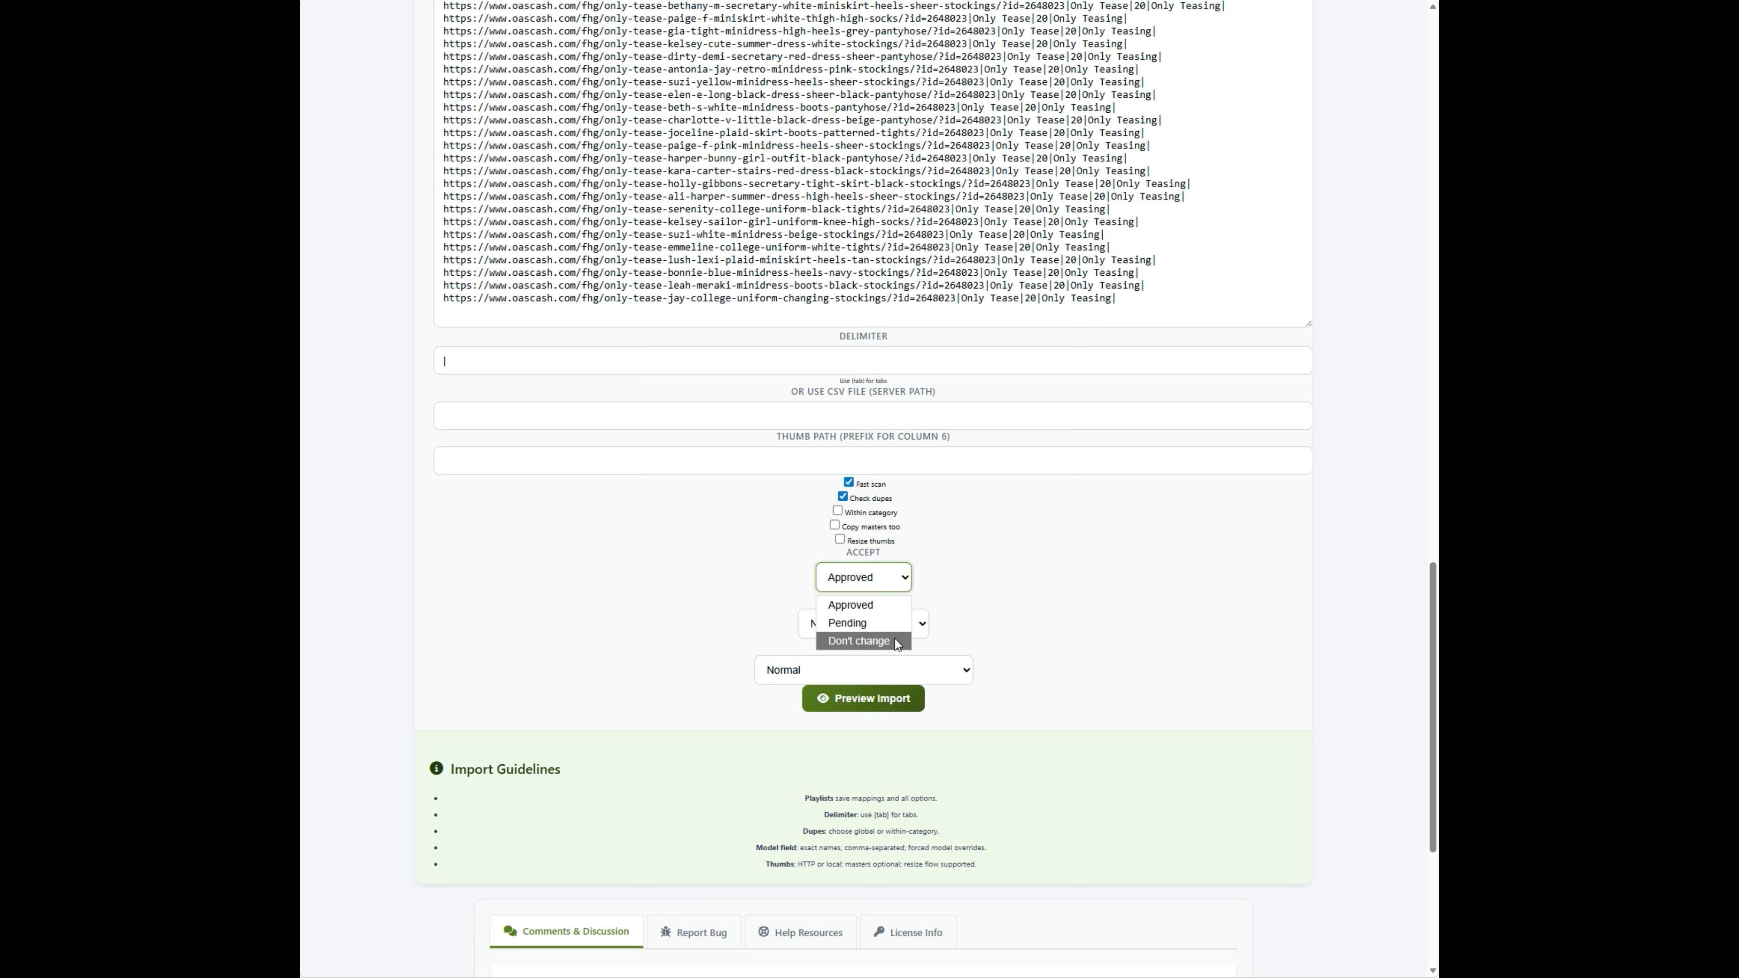
pyautogui.click(886, 605)
pyautogui.click(1003, 577)
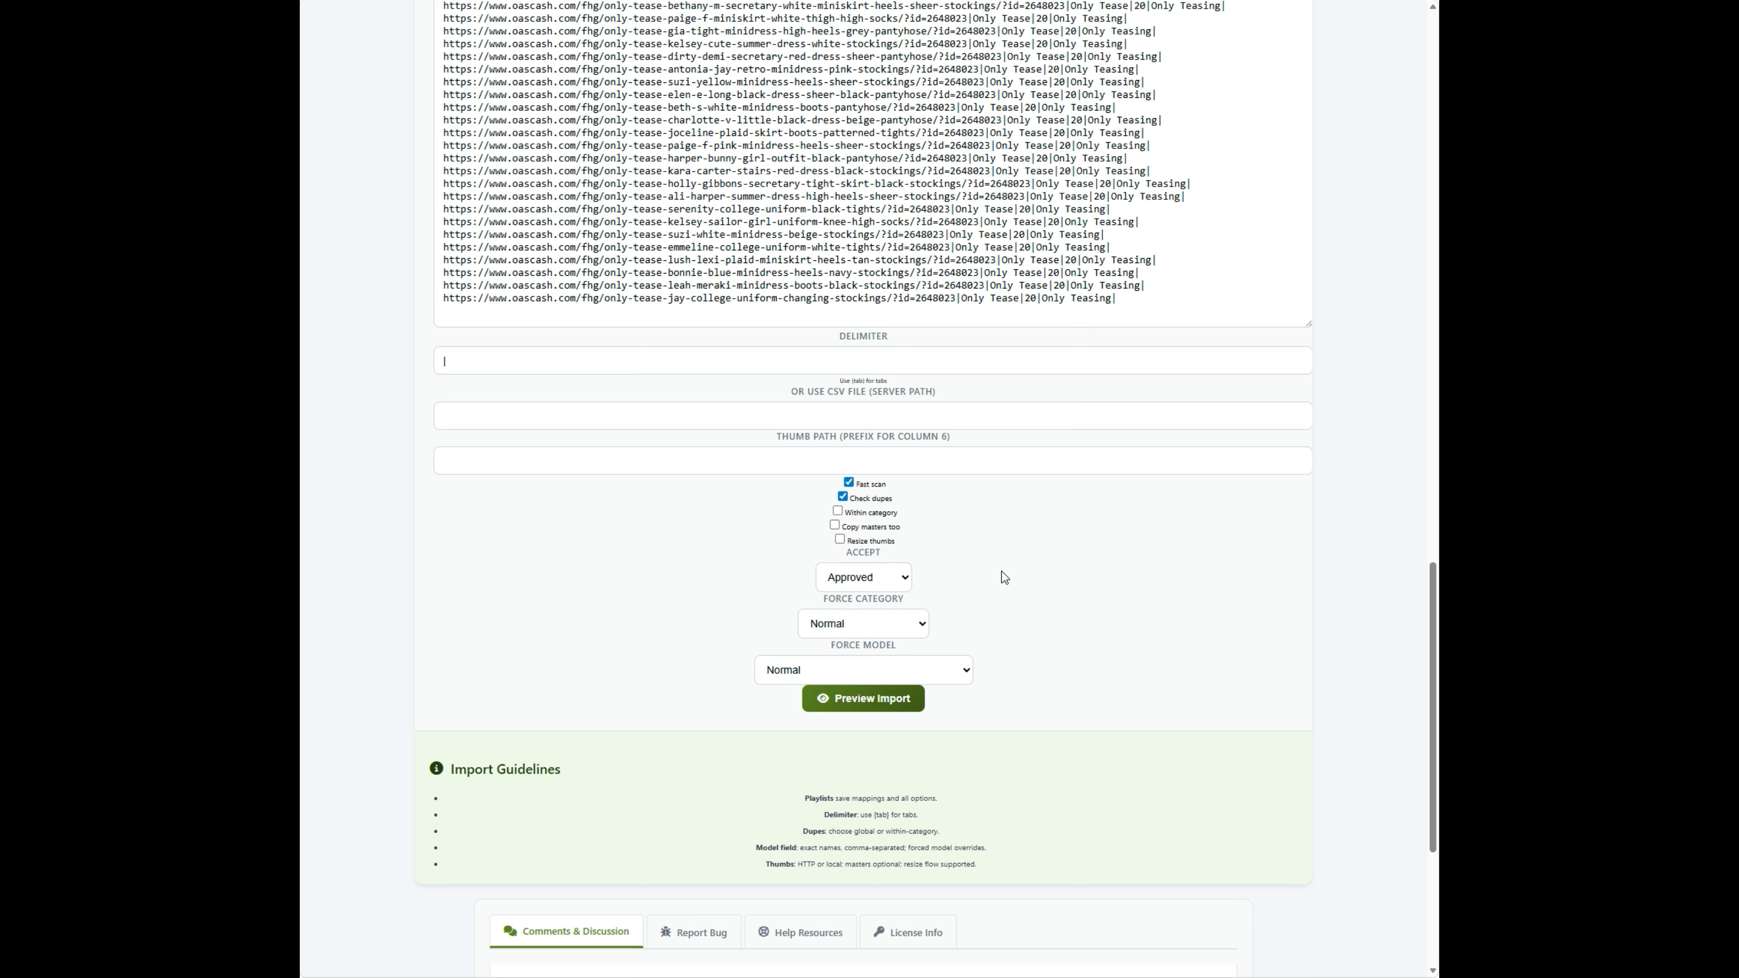
# Browse the available Force Category and Force Model options, keeping both set to Normal.
pyautogui.click(922, 624)
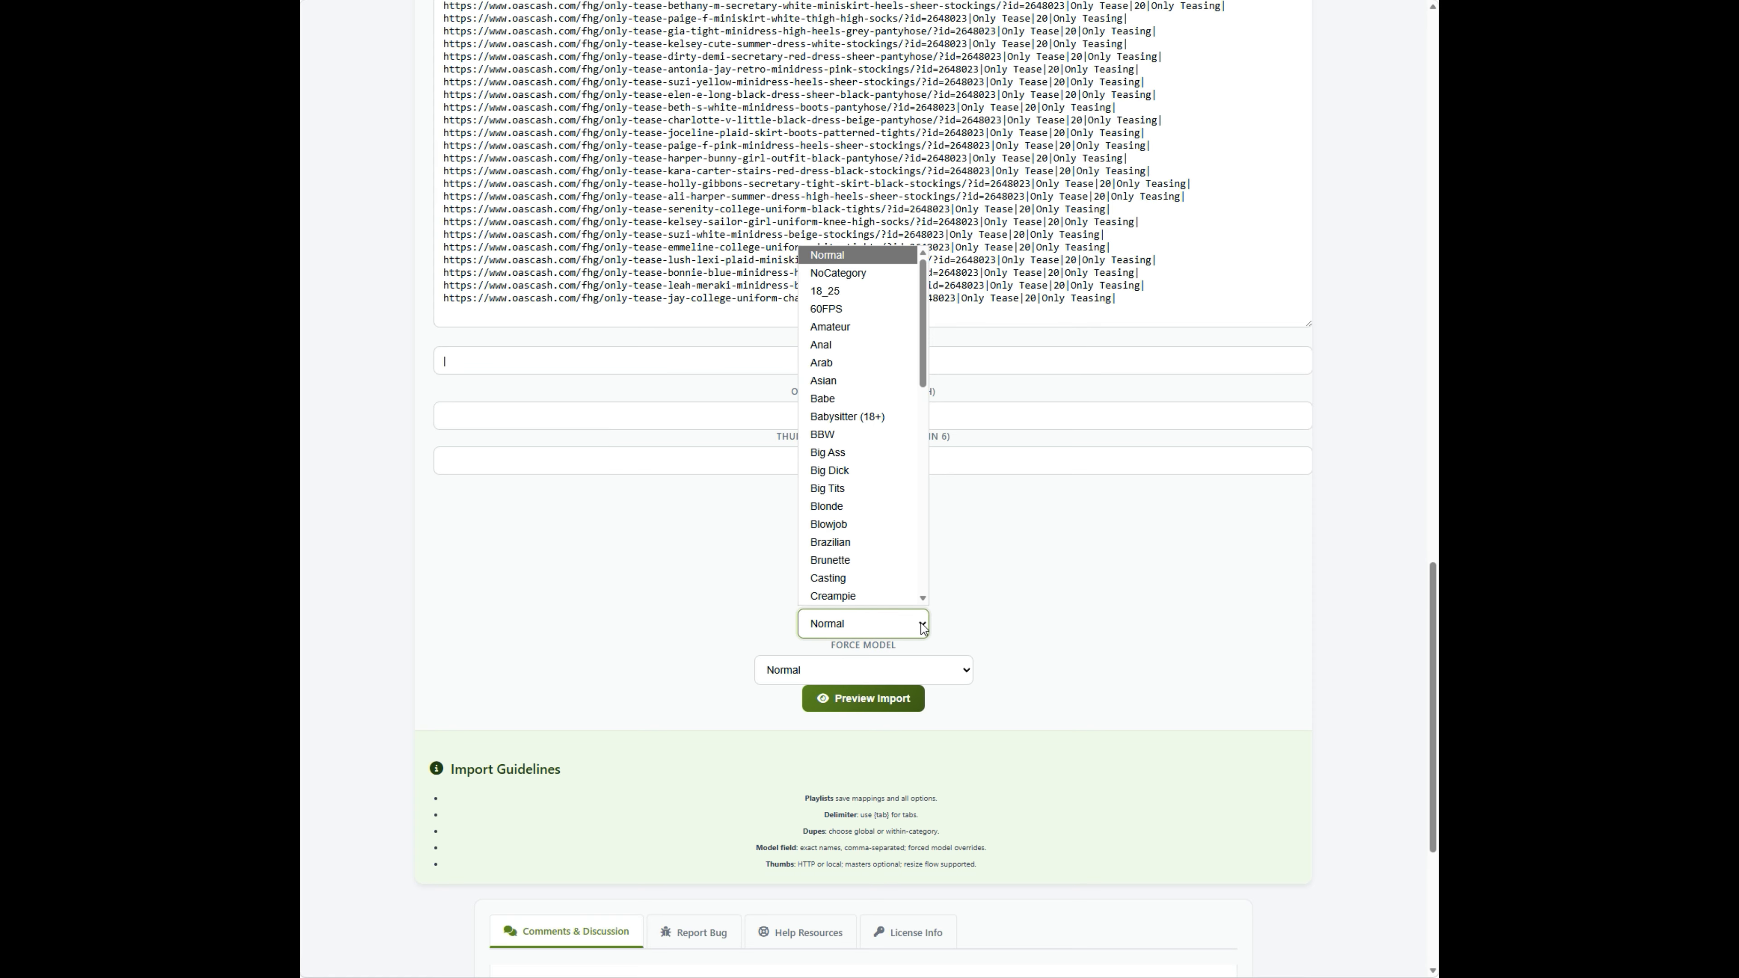
pyautogui.scroll(-10, 925, 597)
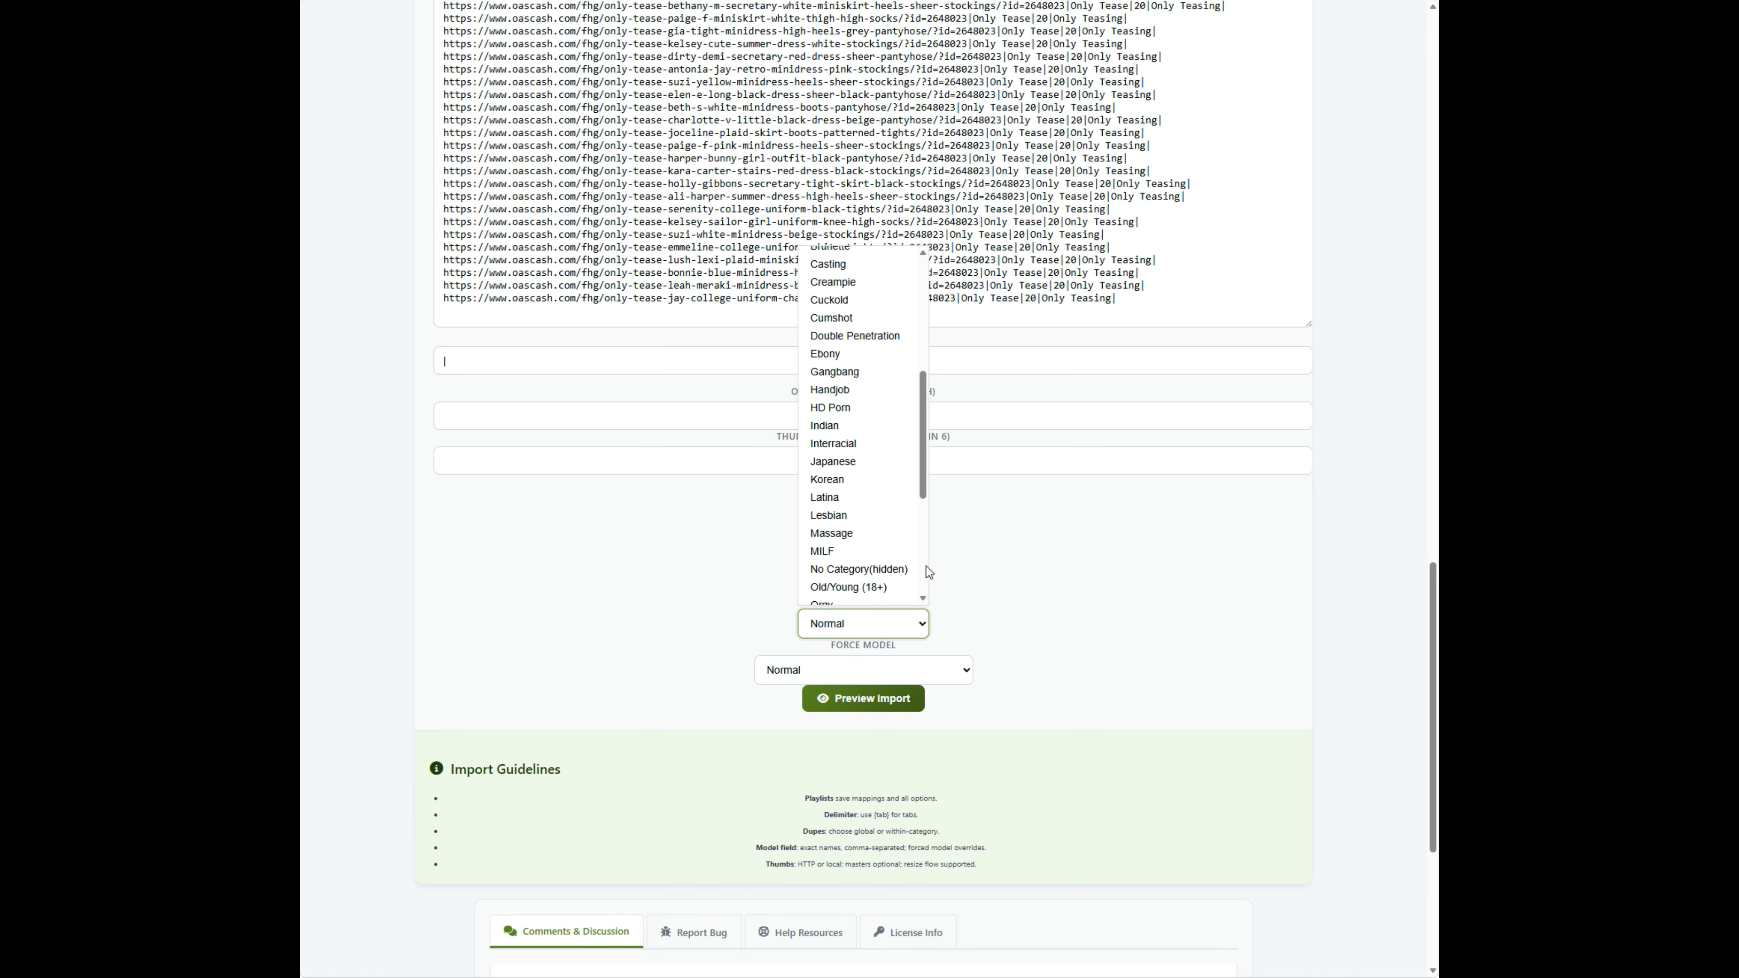
pyautogui.click(957, 605)
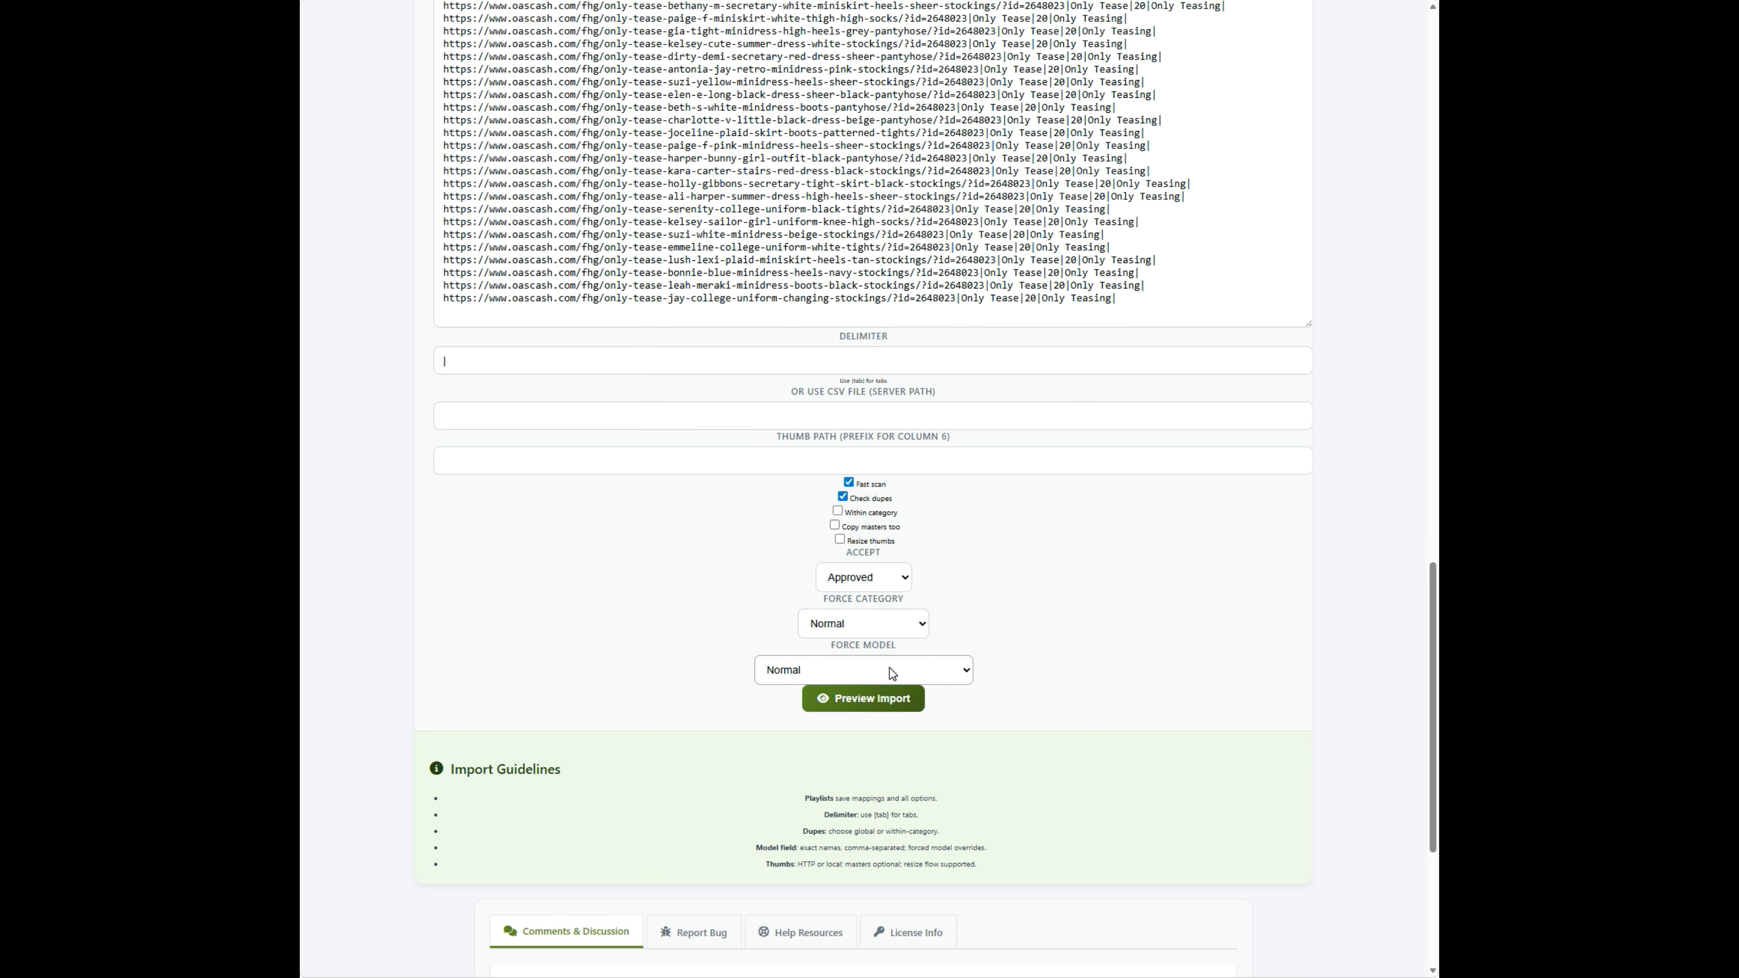
pyautogui.click(939, 675)
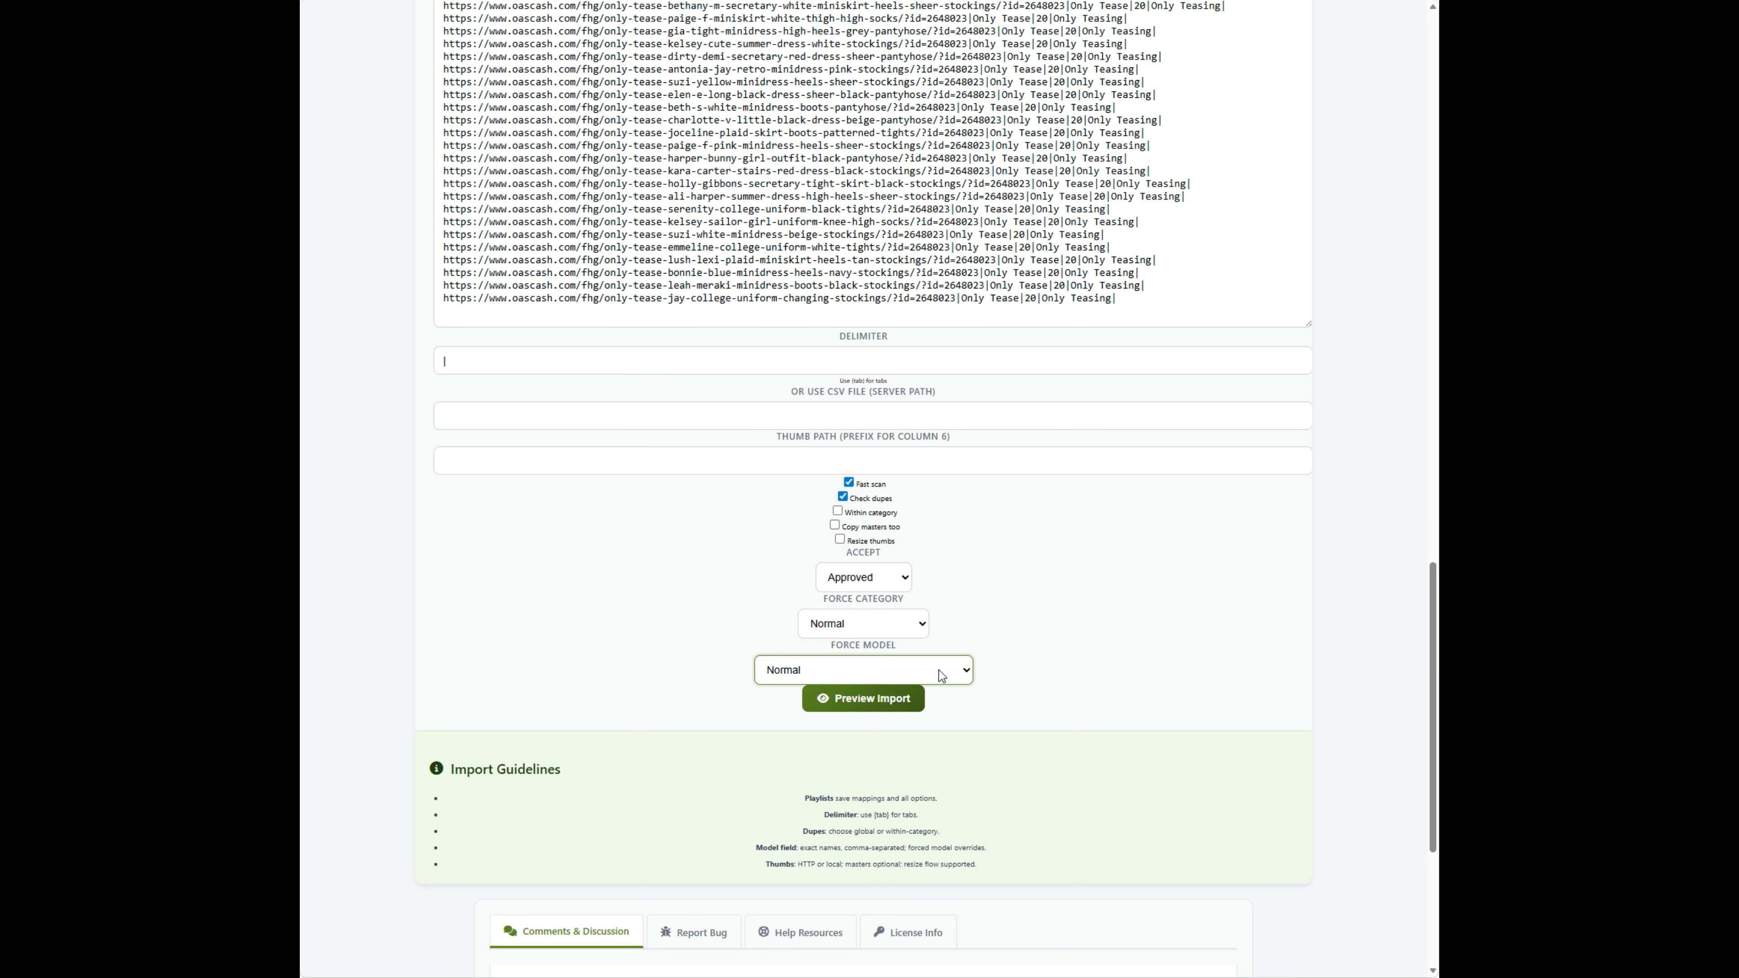
pyautogui.click(967, 716)
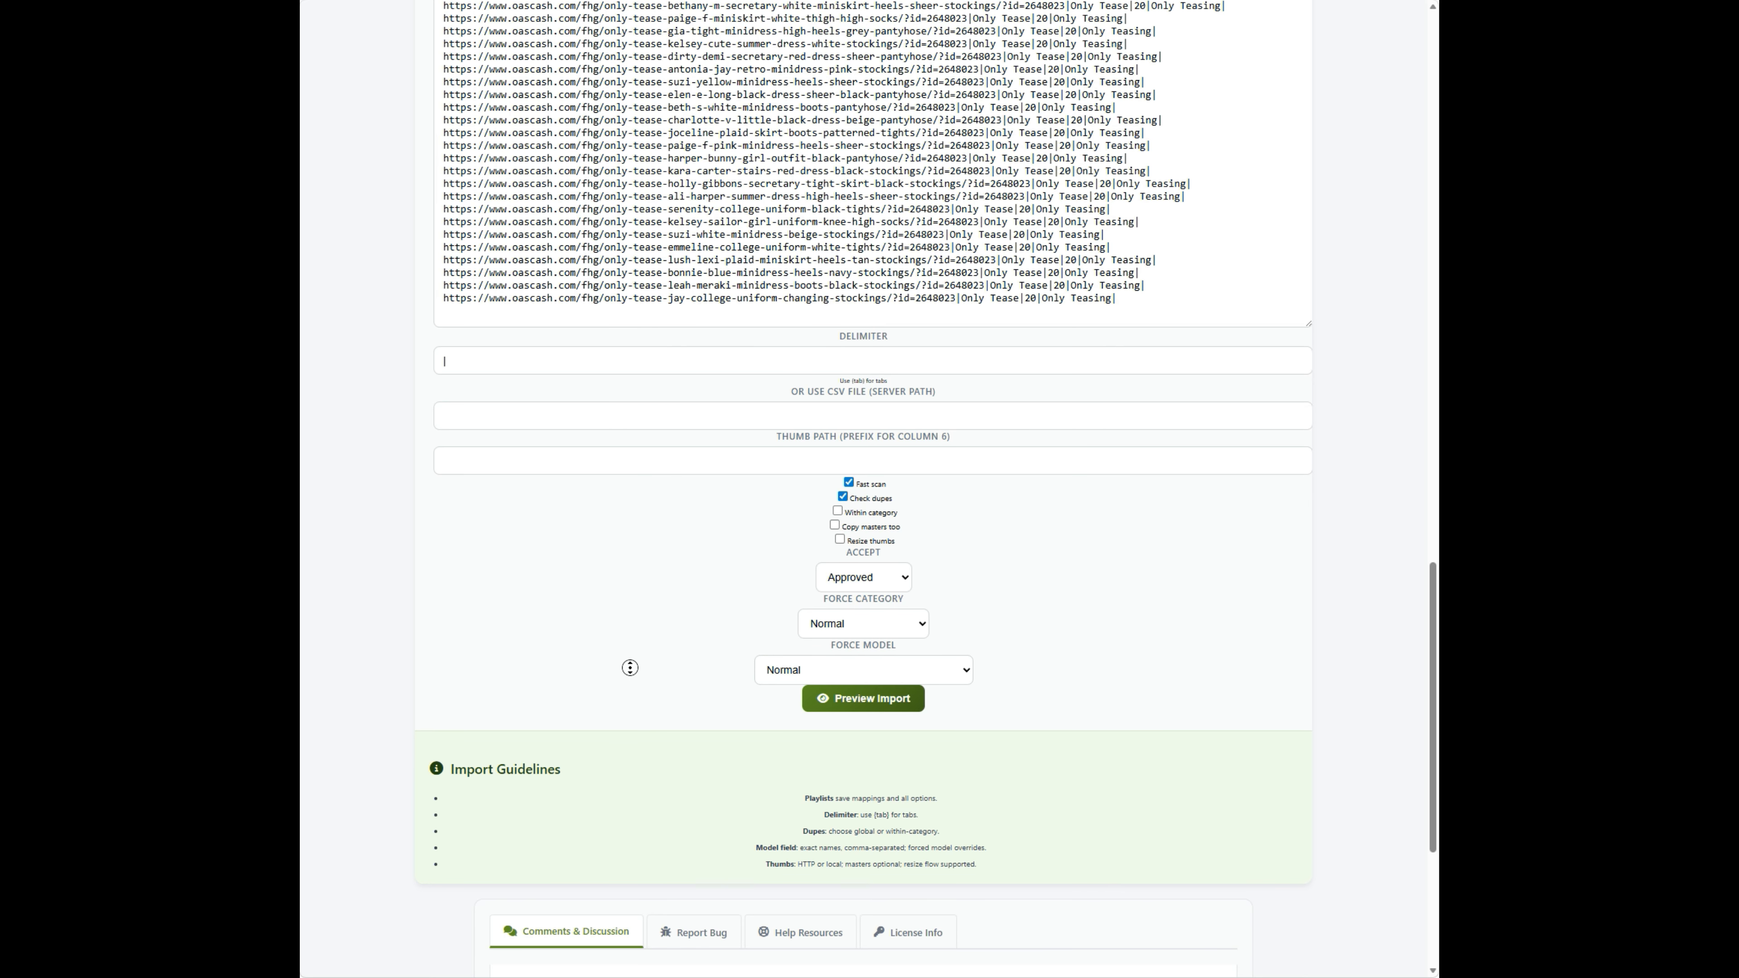
pyautogui.scroll(-2, 628, 671)
pyautogui.scroll(-1, 645, 705)
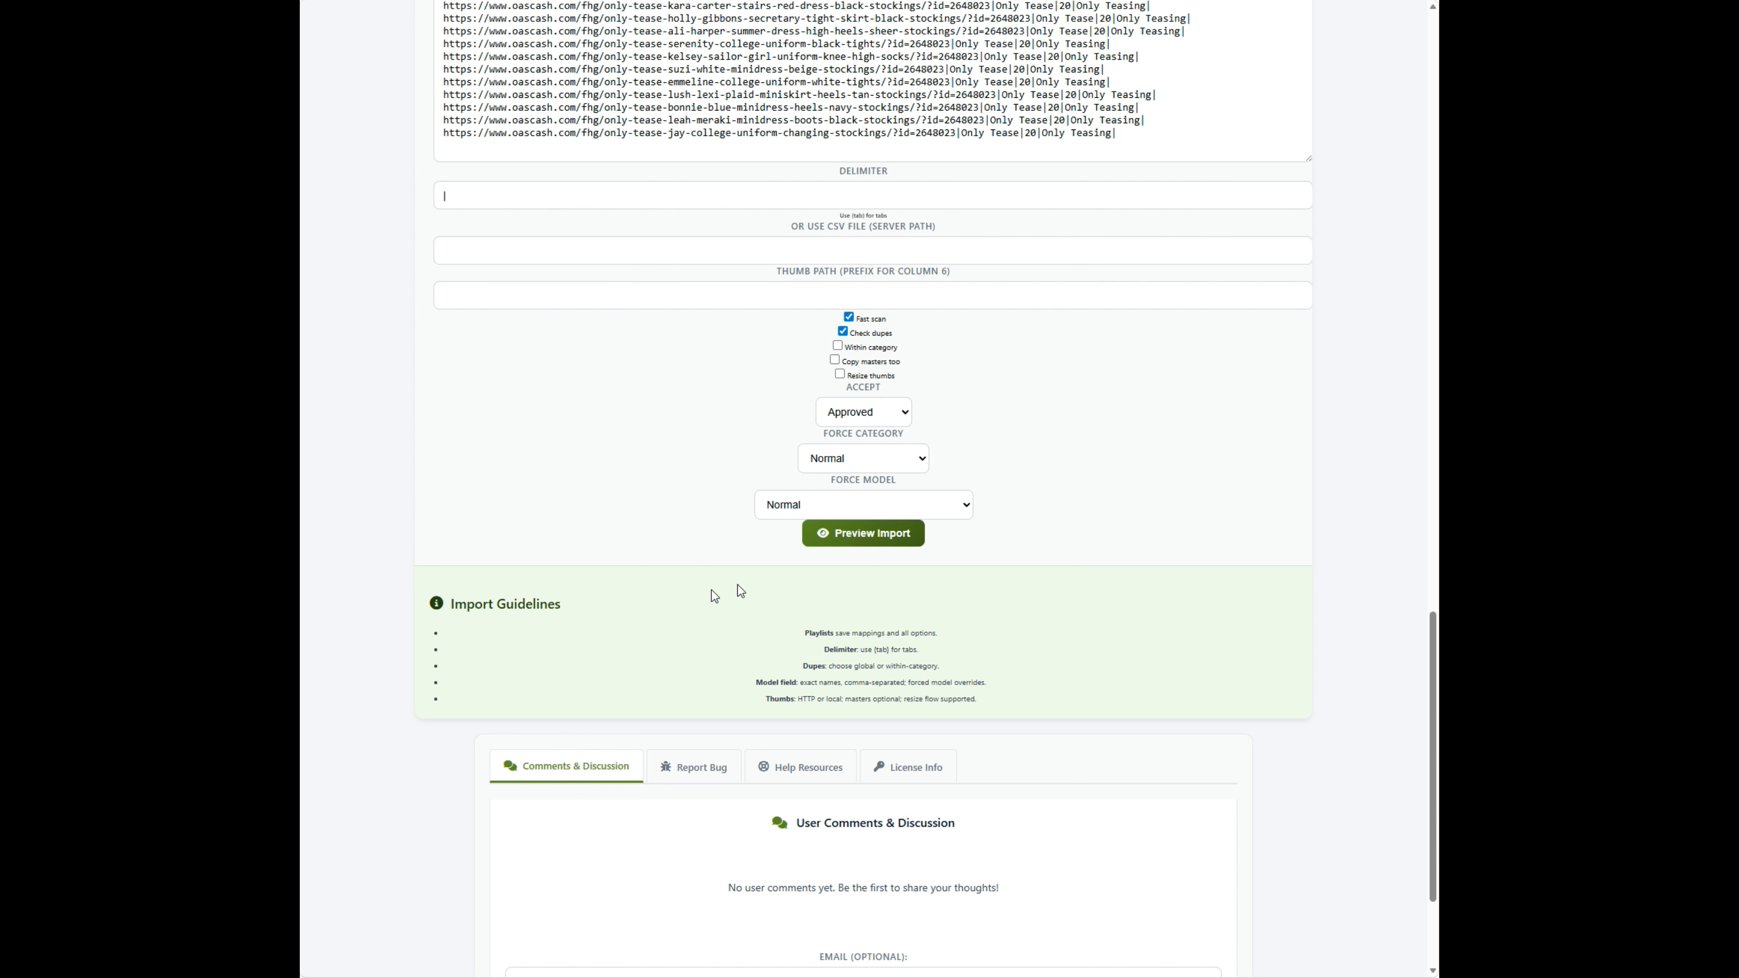
pyautogui.click(955, 508)
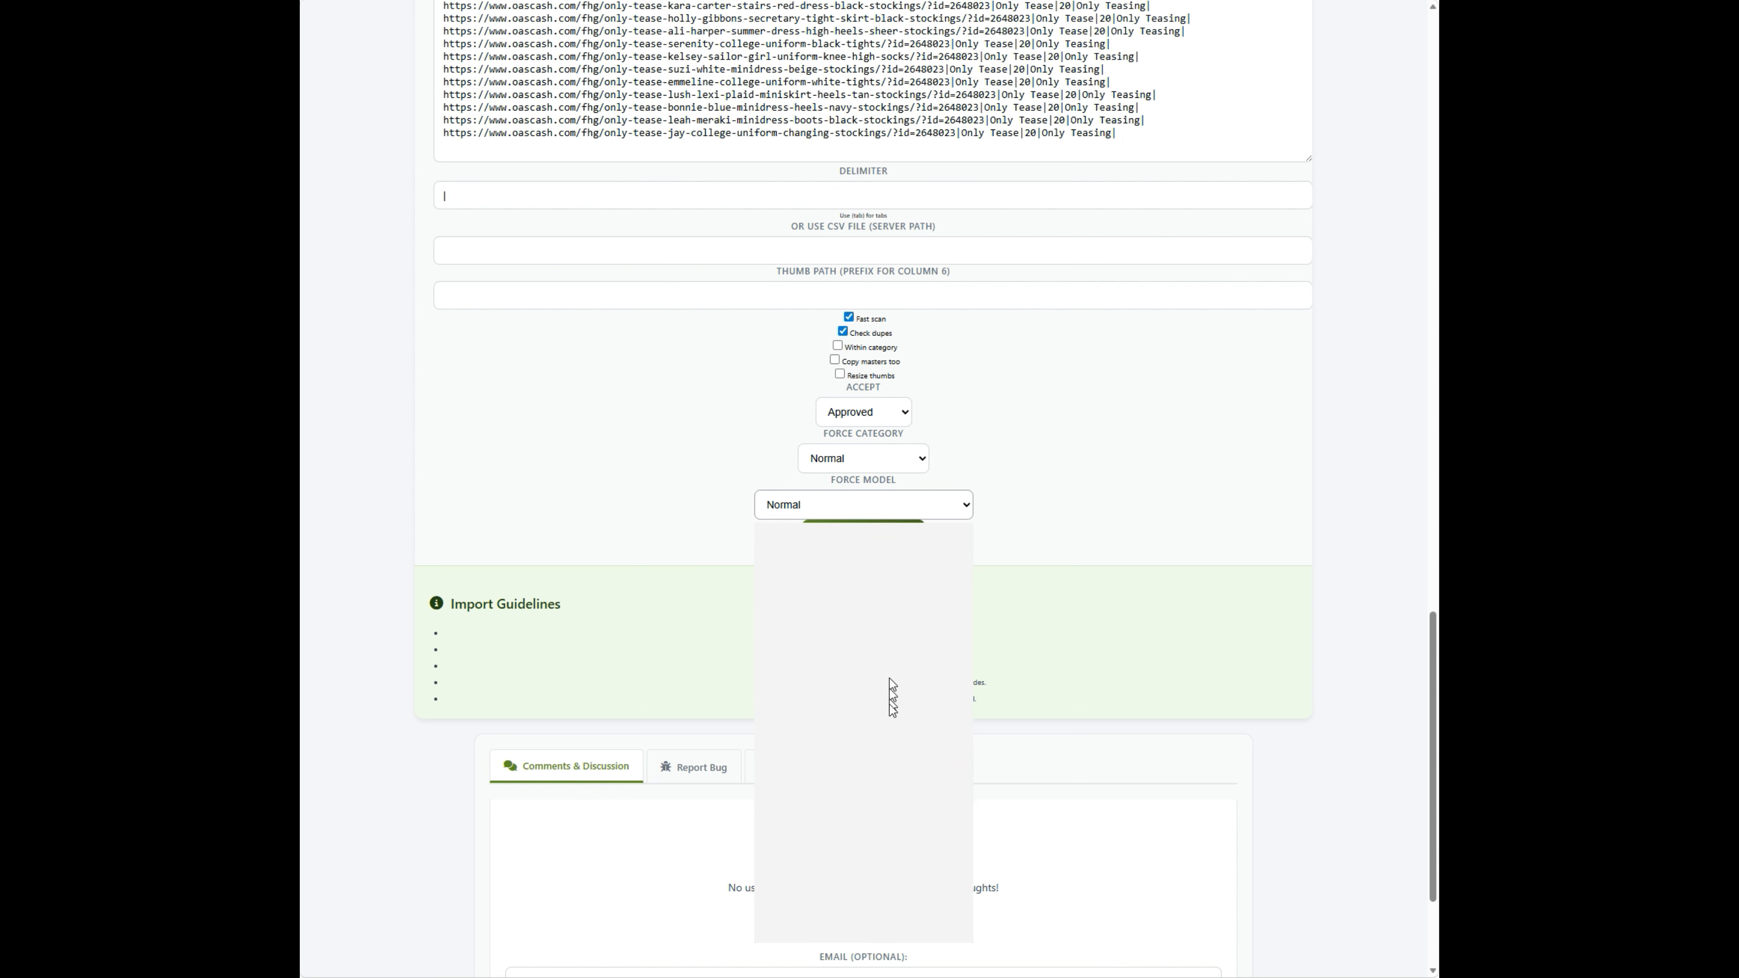
pyautogui.click(1054, 523)
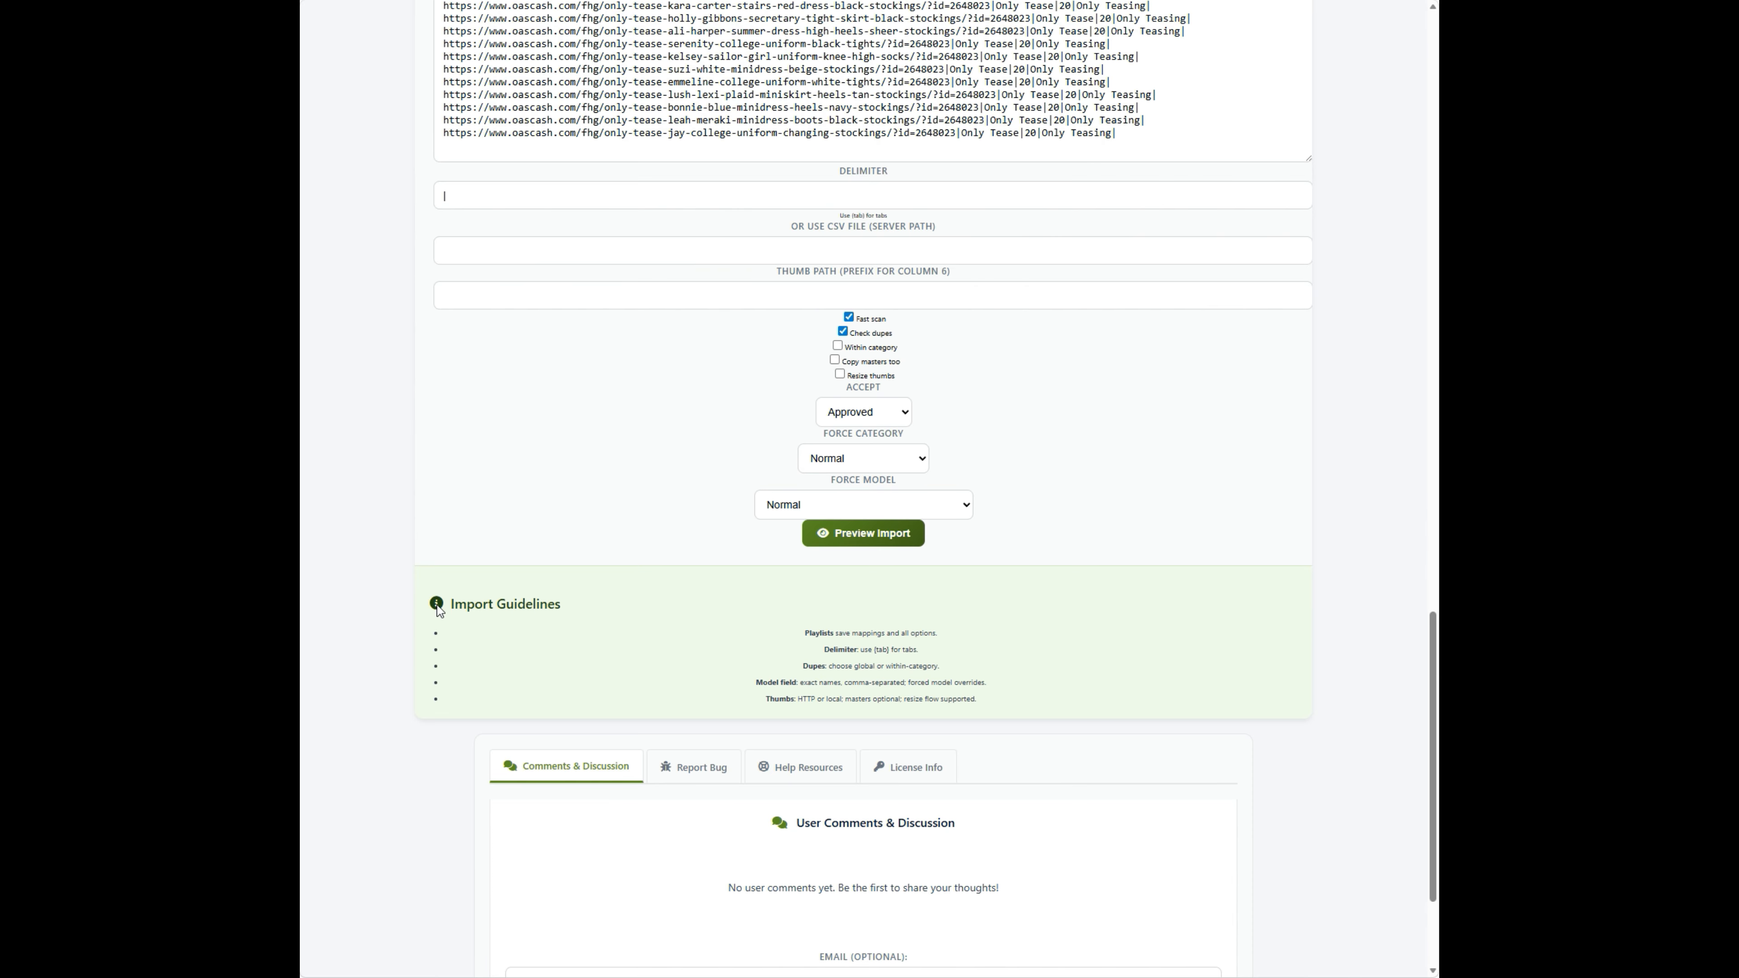
# Preview the gallery import and go back from the preview page.
pyautogui.click(867, 541)
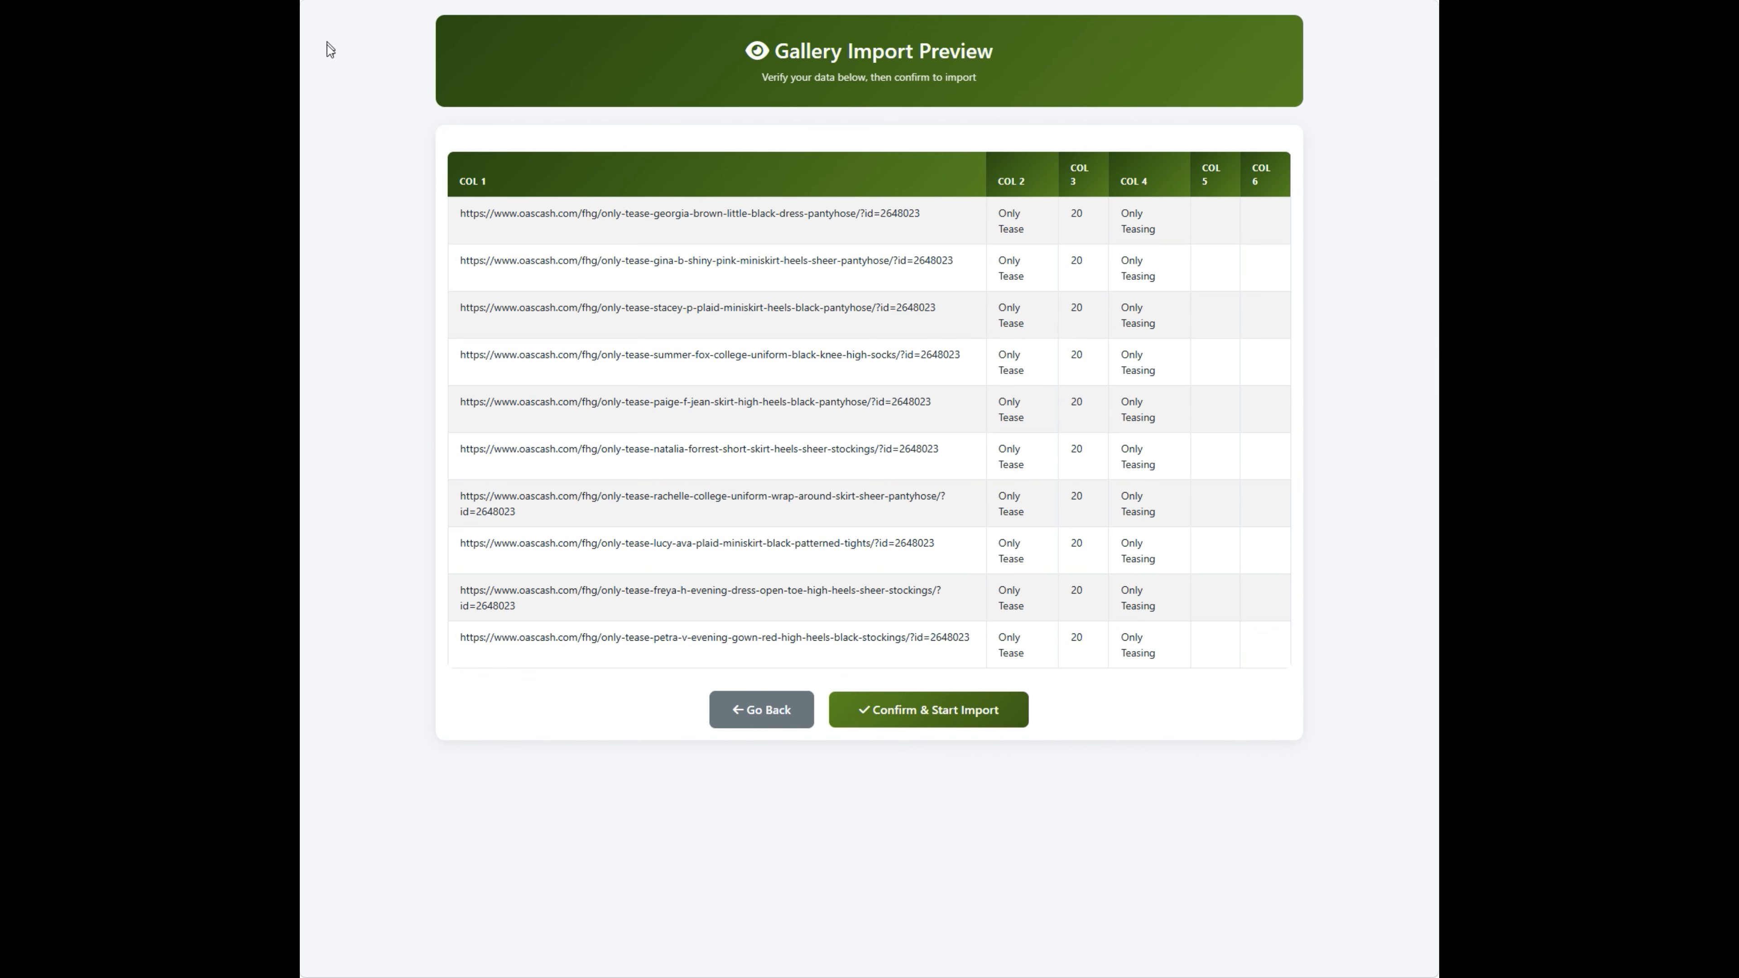
pyautogui.rightClick(350, 195)
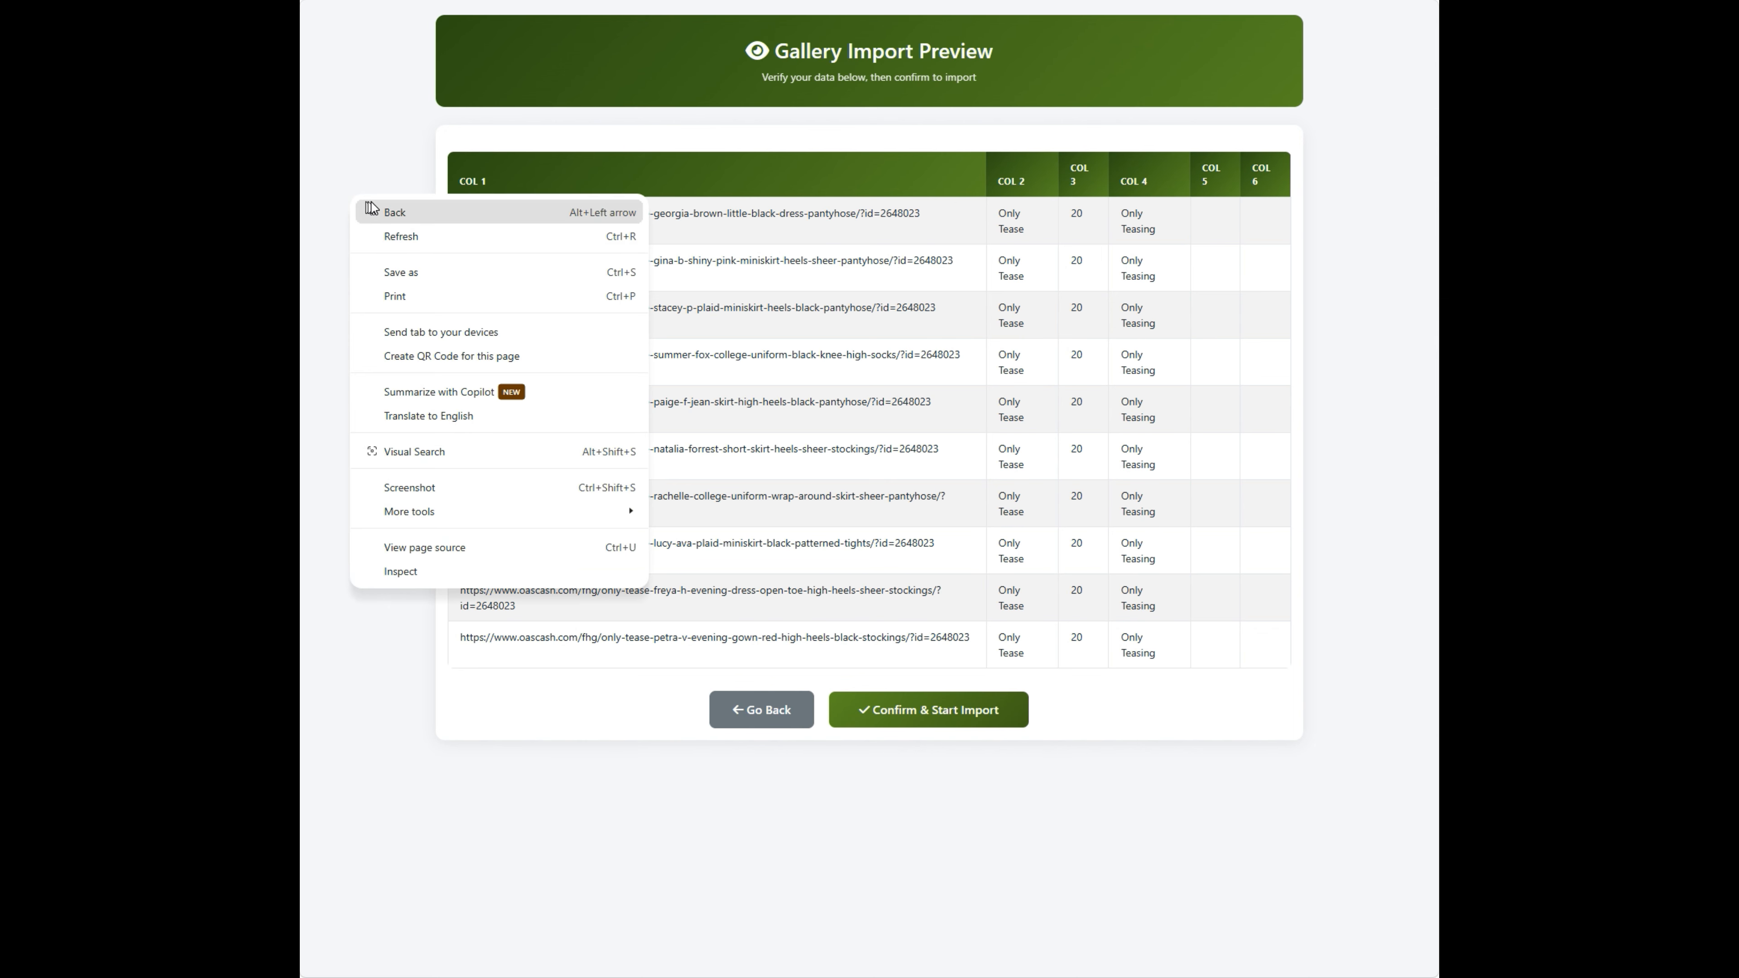
pyautogui.click(374, 207)
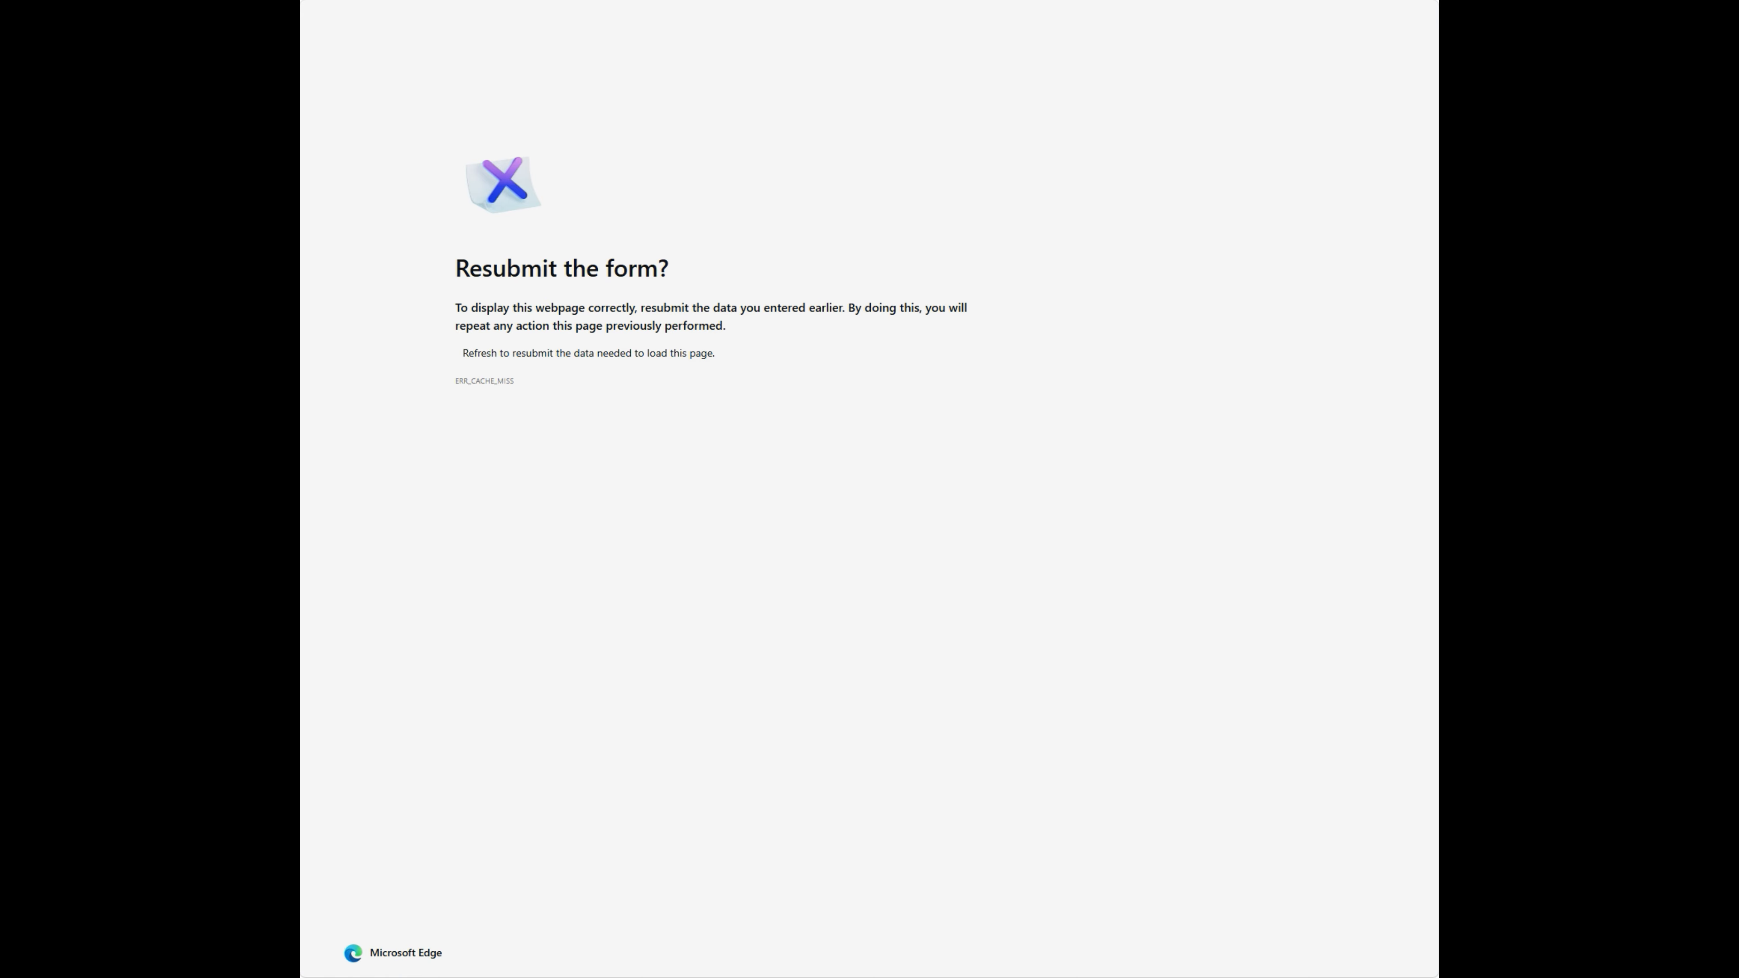
# Reopen the gallery bulk import page and load the OASCash.com field mapping playlist.
pyautogui.click(699, 1)
pyautogui.press('Return')
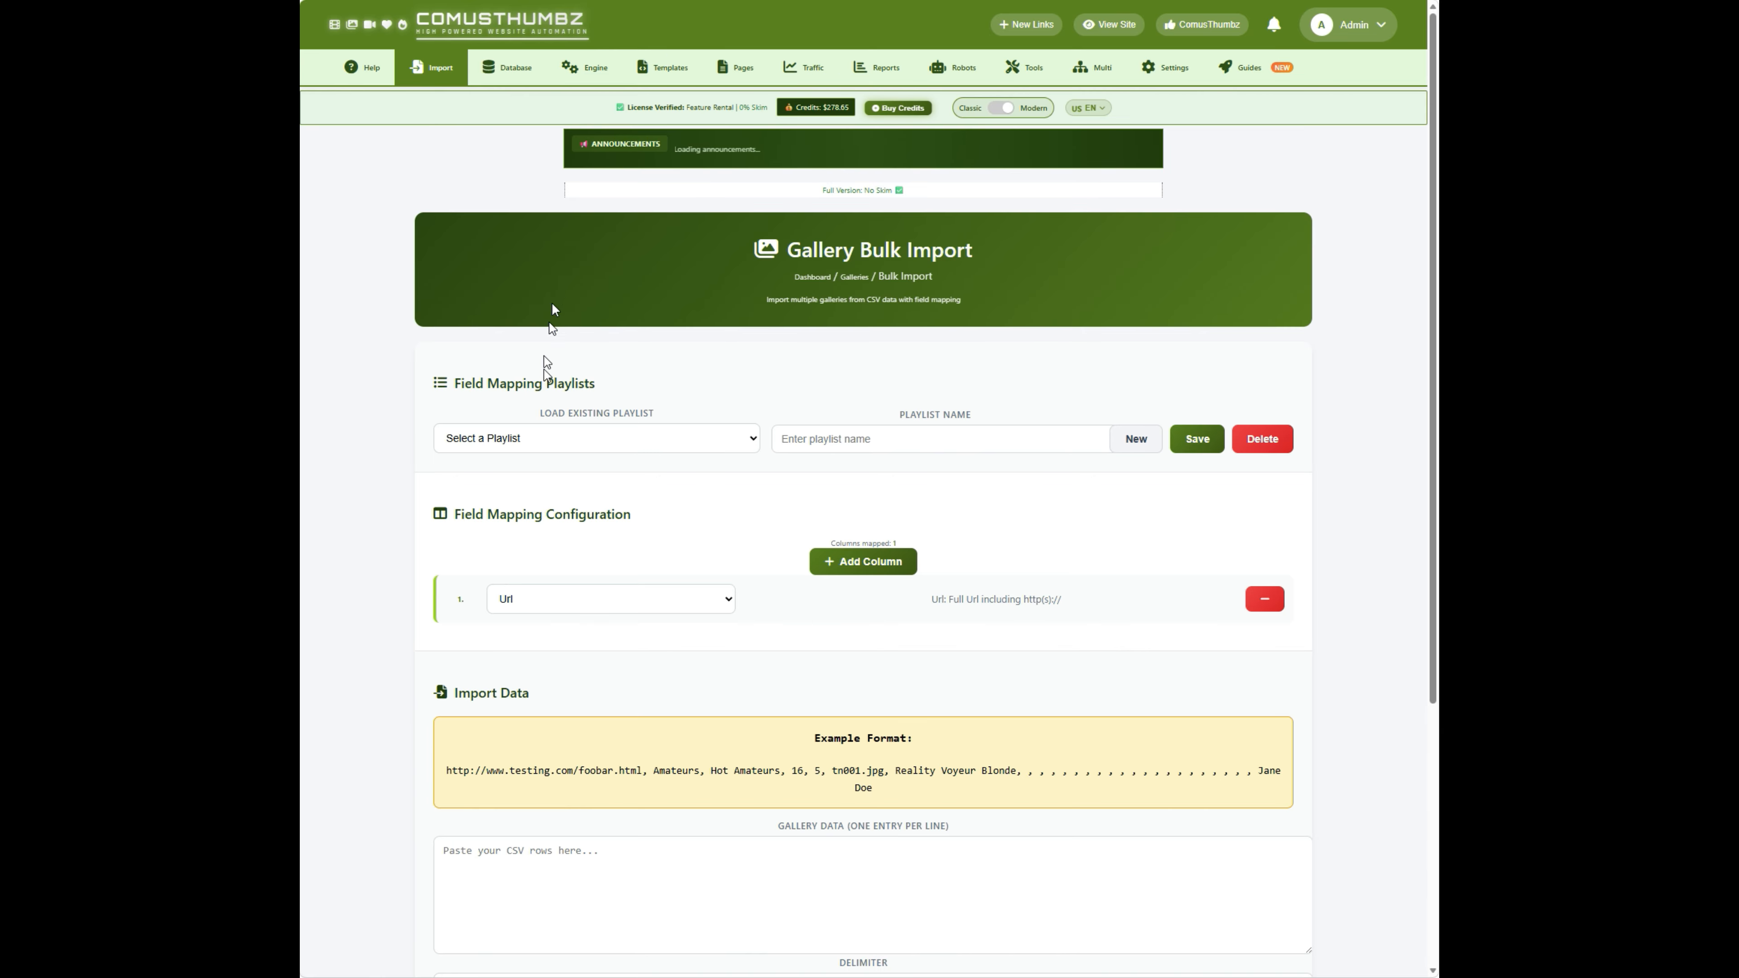
pyautogui.click(544, 437)
pyautogui.click(545, 501)
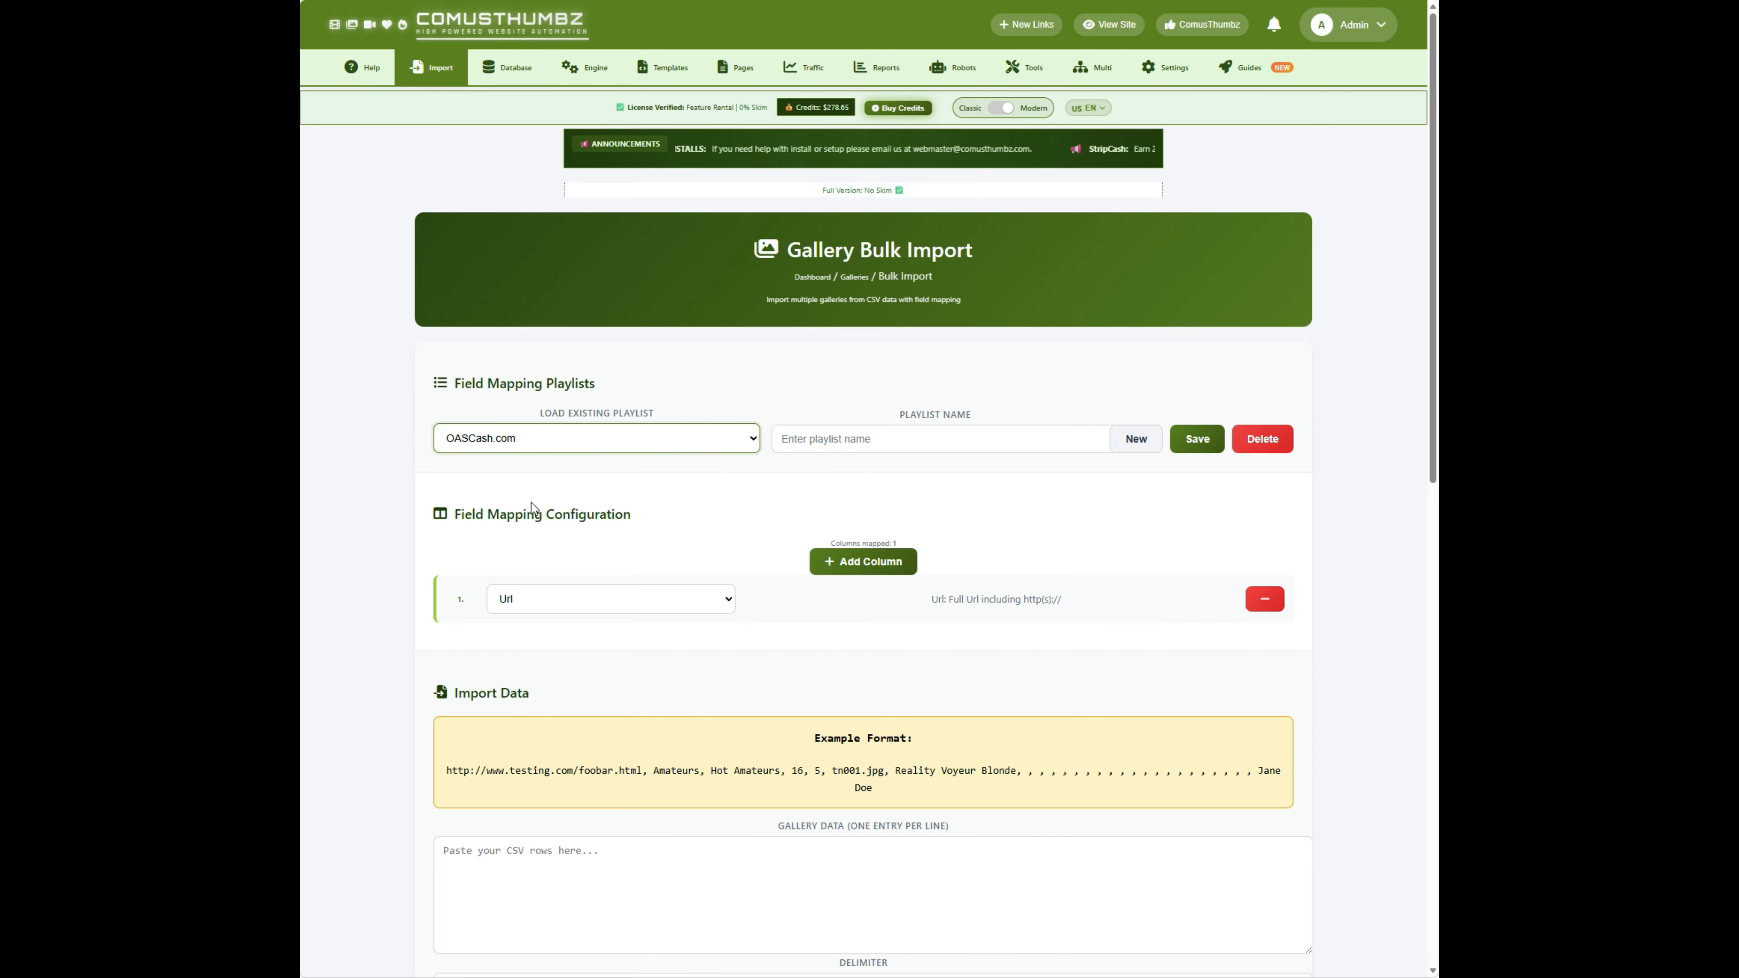
# Set the import delimiter to "|" and paste the copied CSV rows into the gallery data field.
pyautogui.scroll(-10, 849, 582)
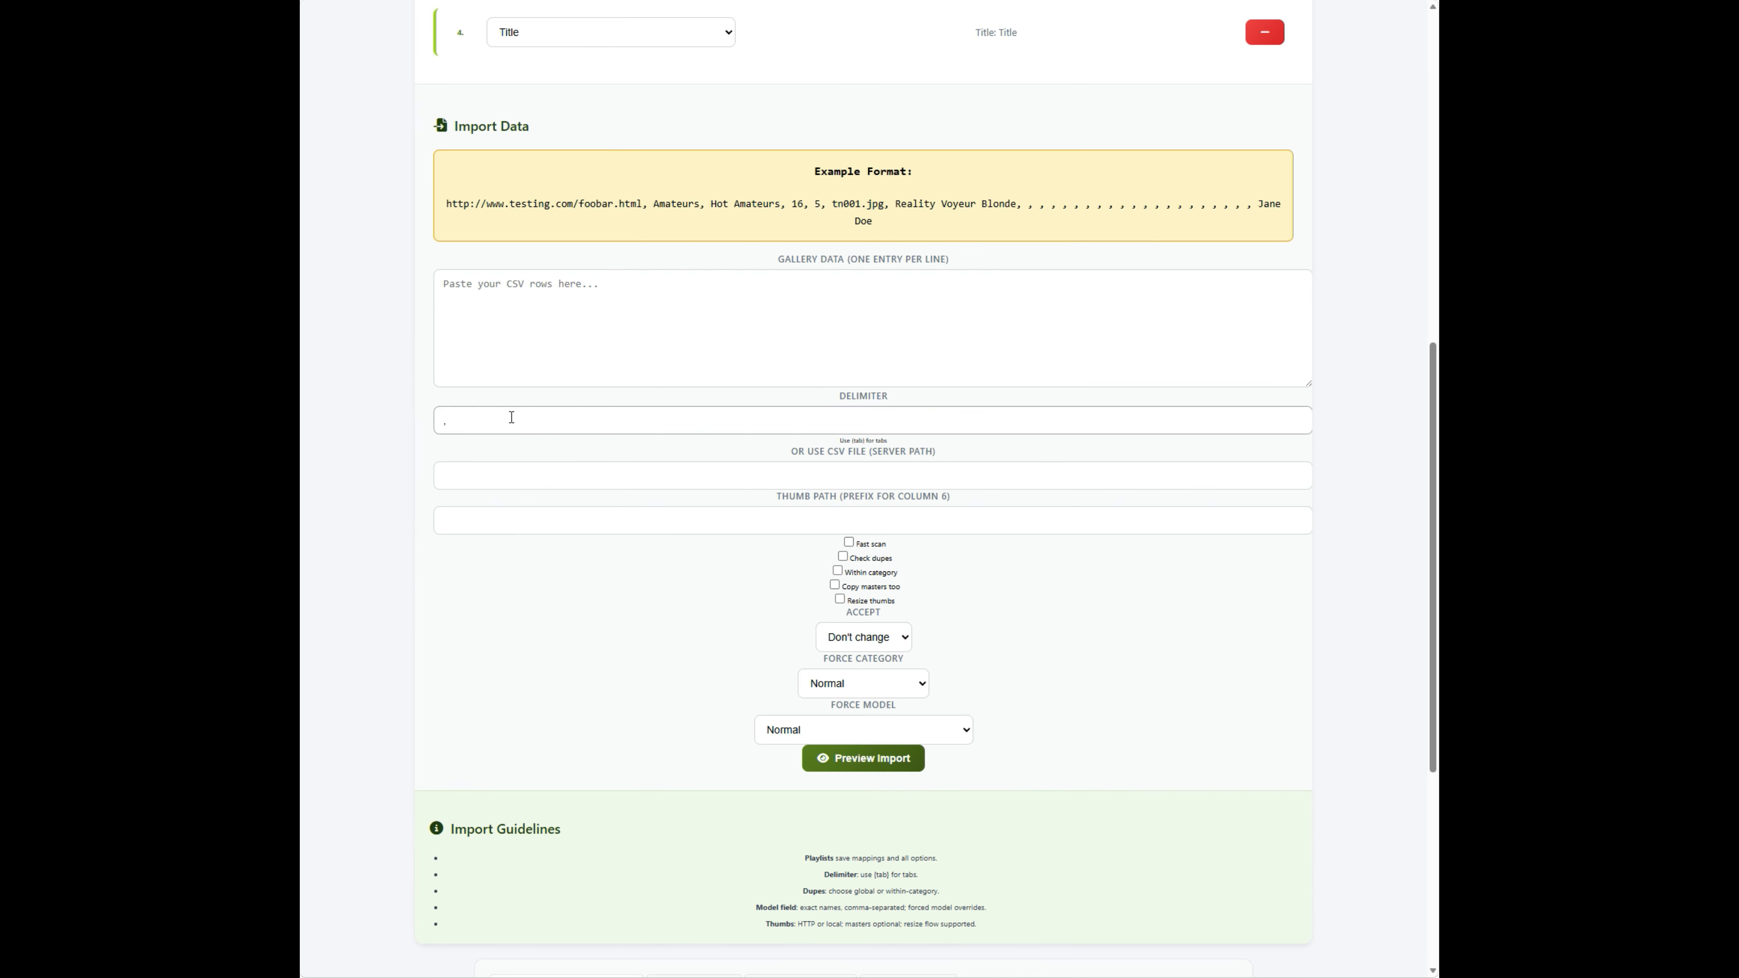
pyautogui.doubleClick(444, 421)
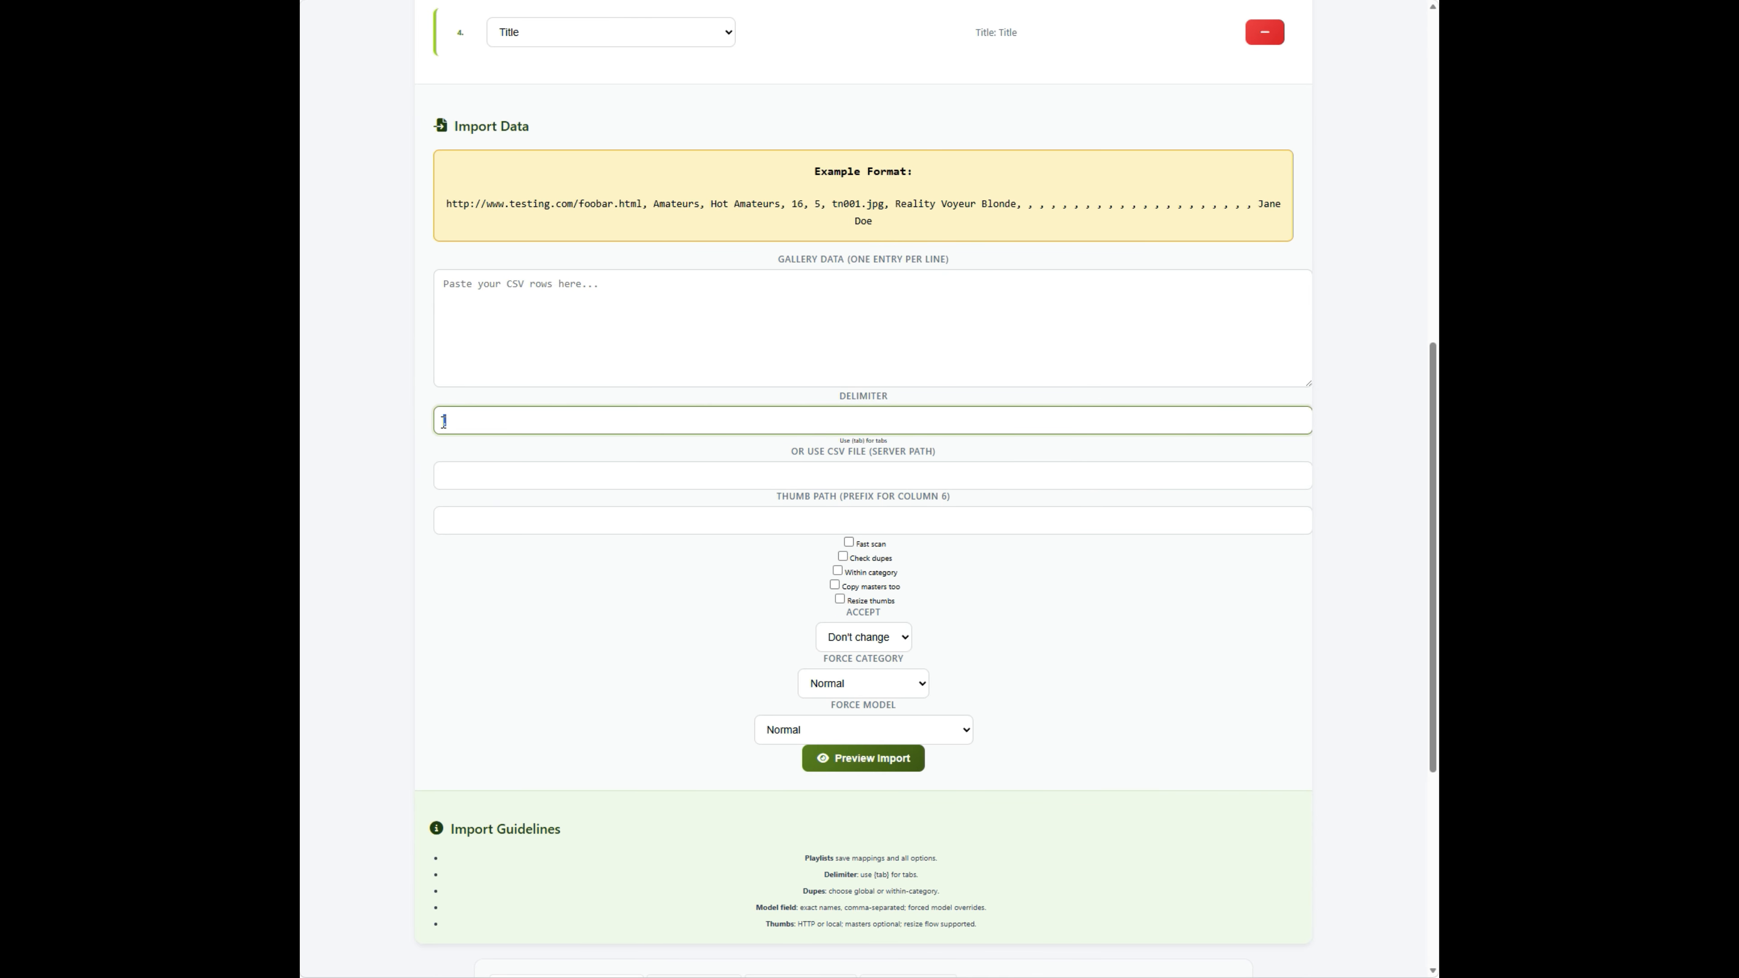
pyautogui.click(536, 322)
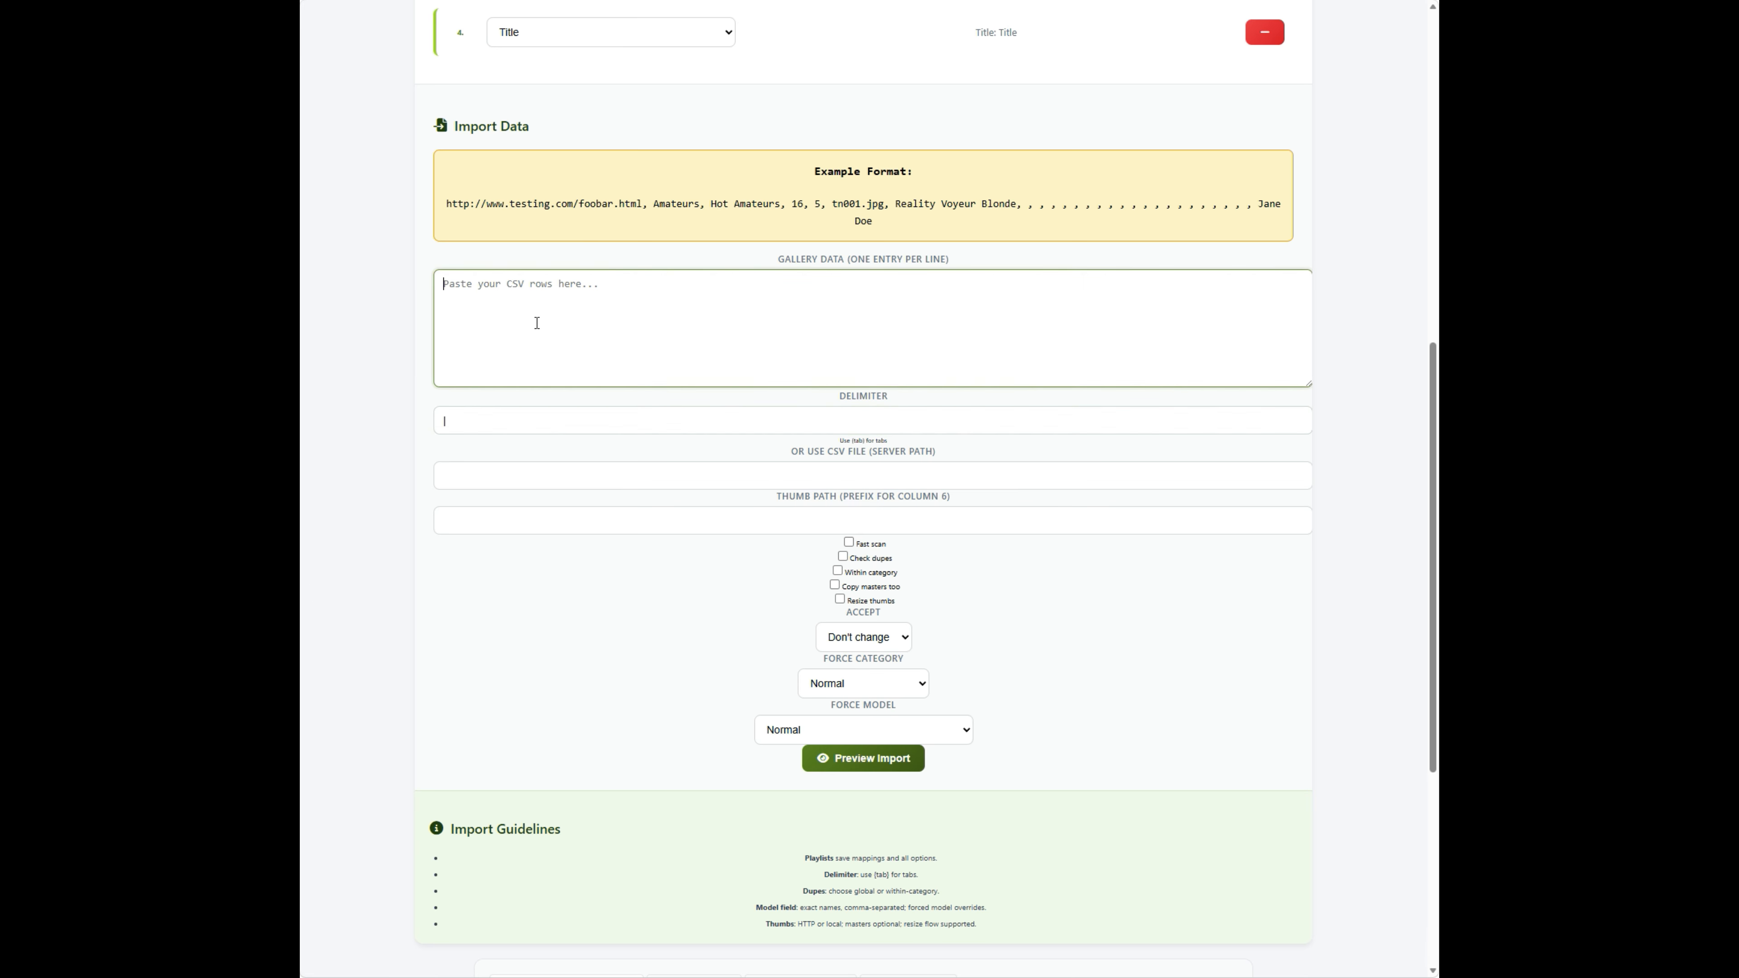
pyautogui.hotkey('ctrl', 'v')
# Turn on Fast scan and Check dupes for the pasted rows and set their Accept status to Approved.
pyautogui.scroll(-14, 537, 323)
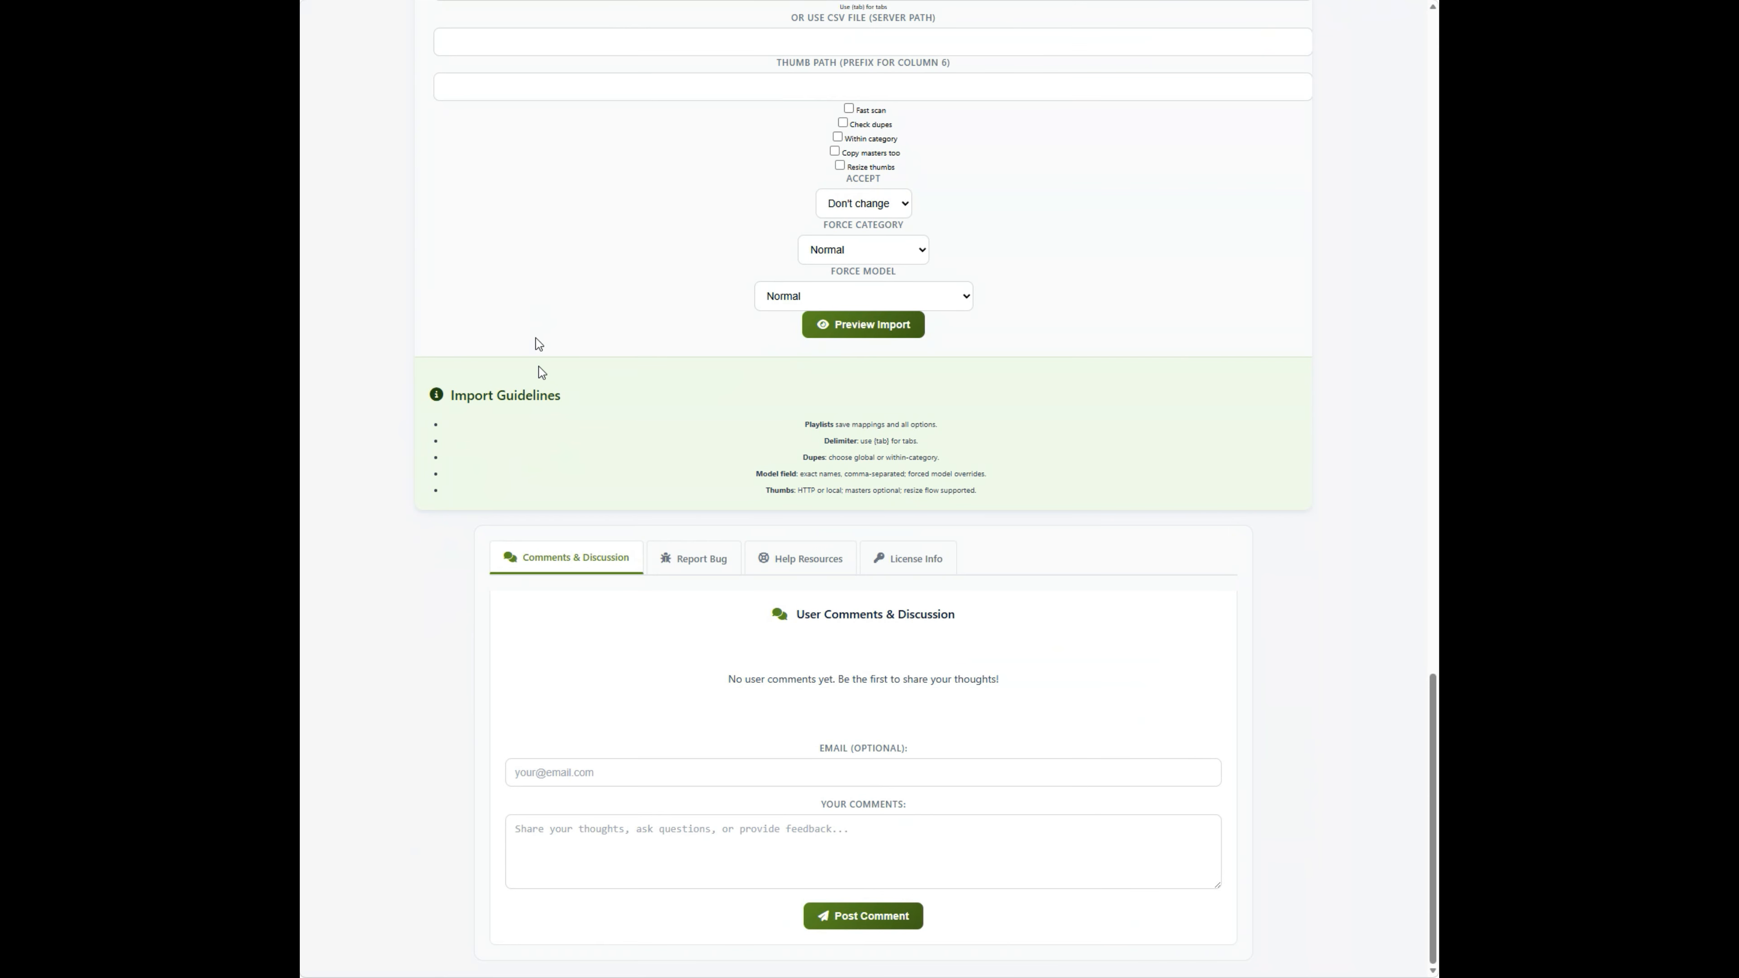
pyautogui.middleClick(546, 304)
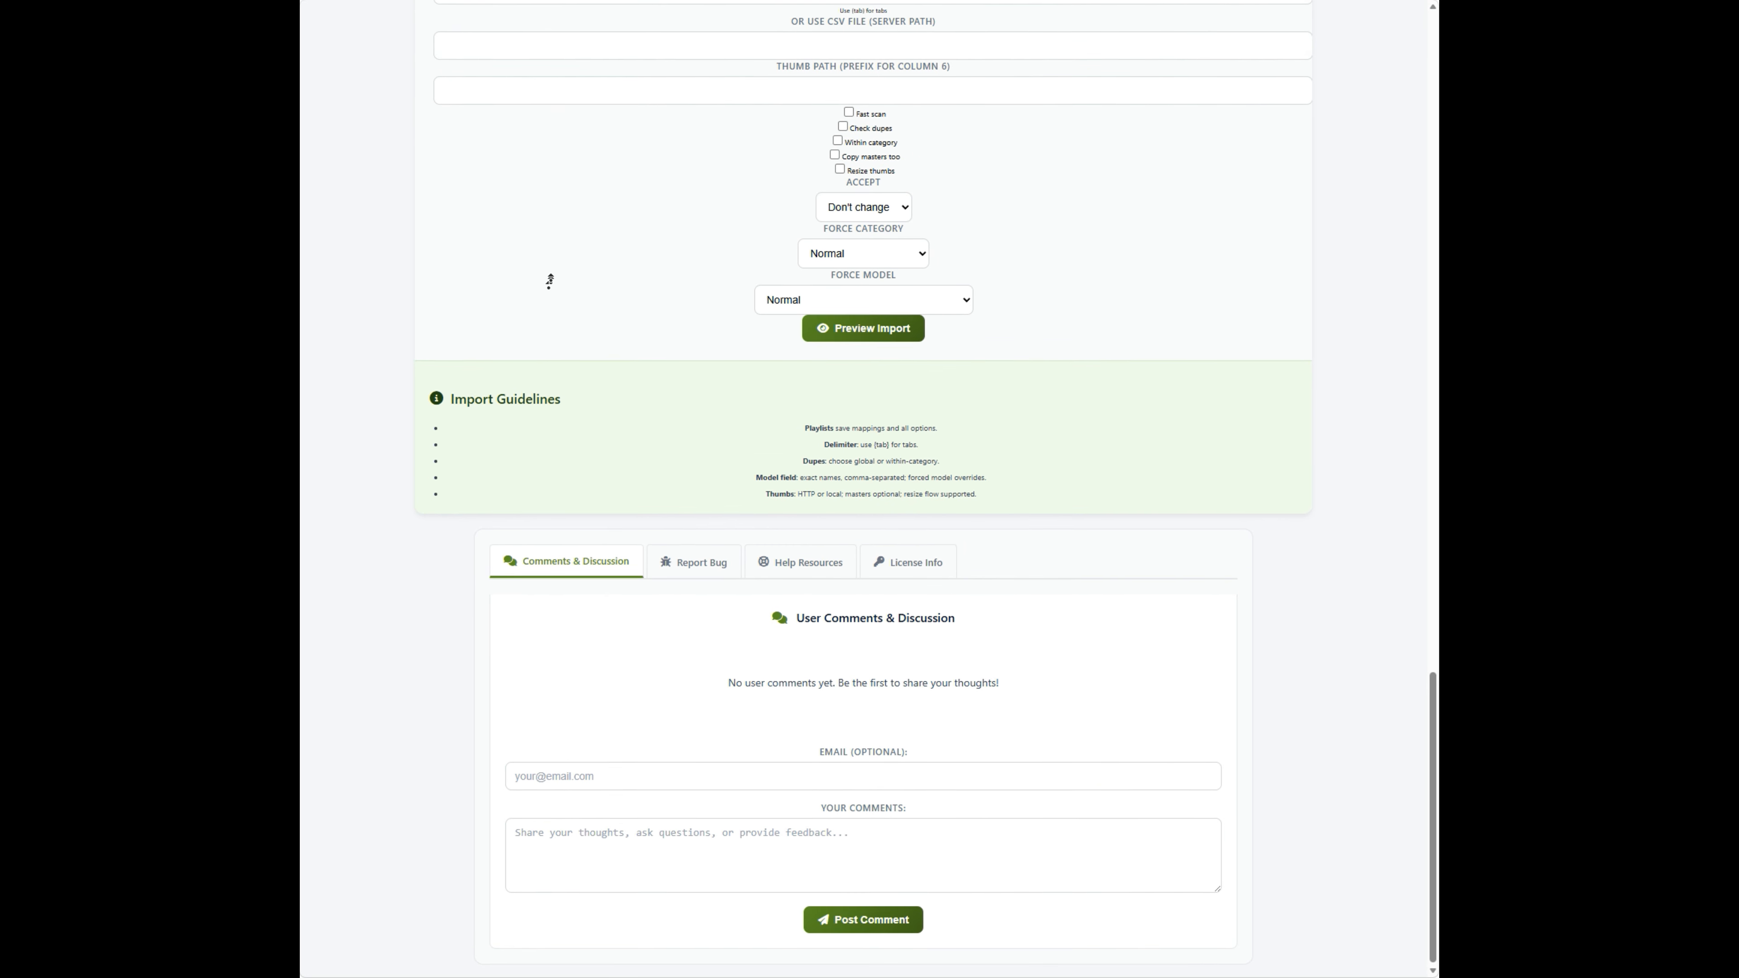
pyautogui.middleClick(550, 277)
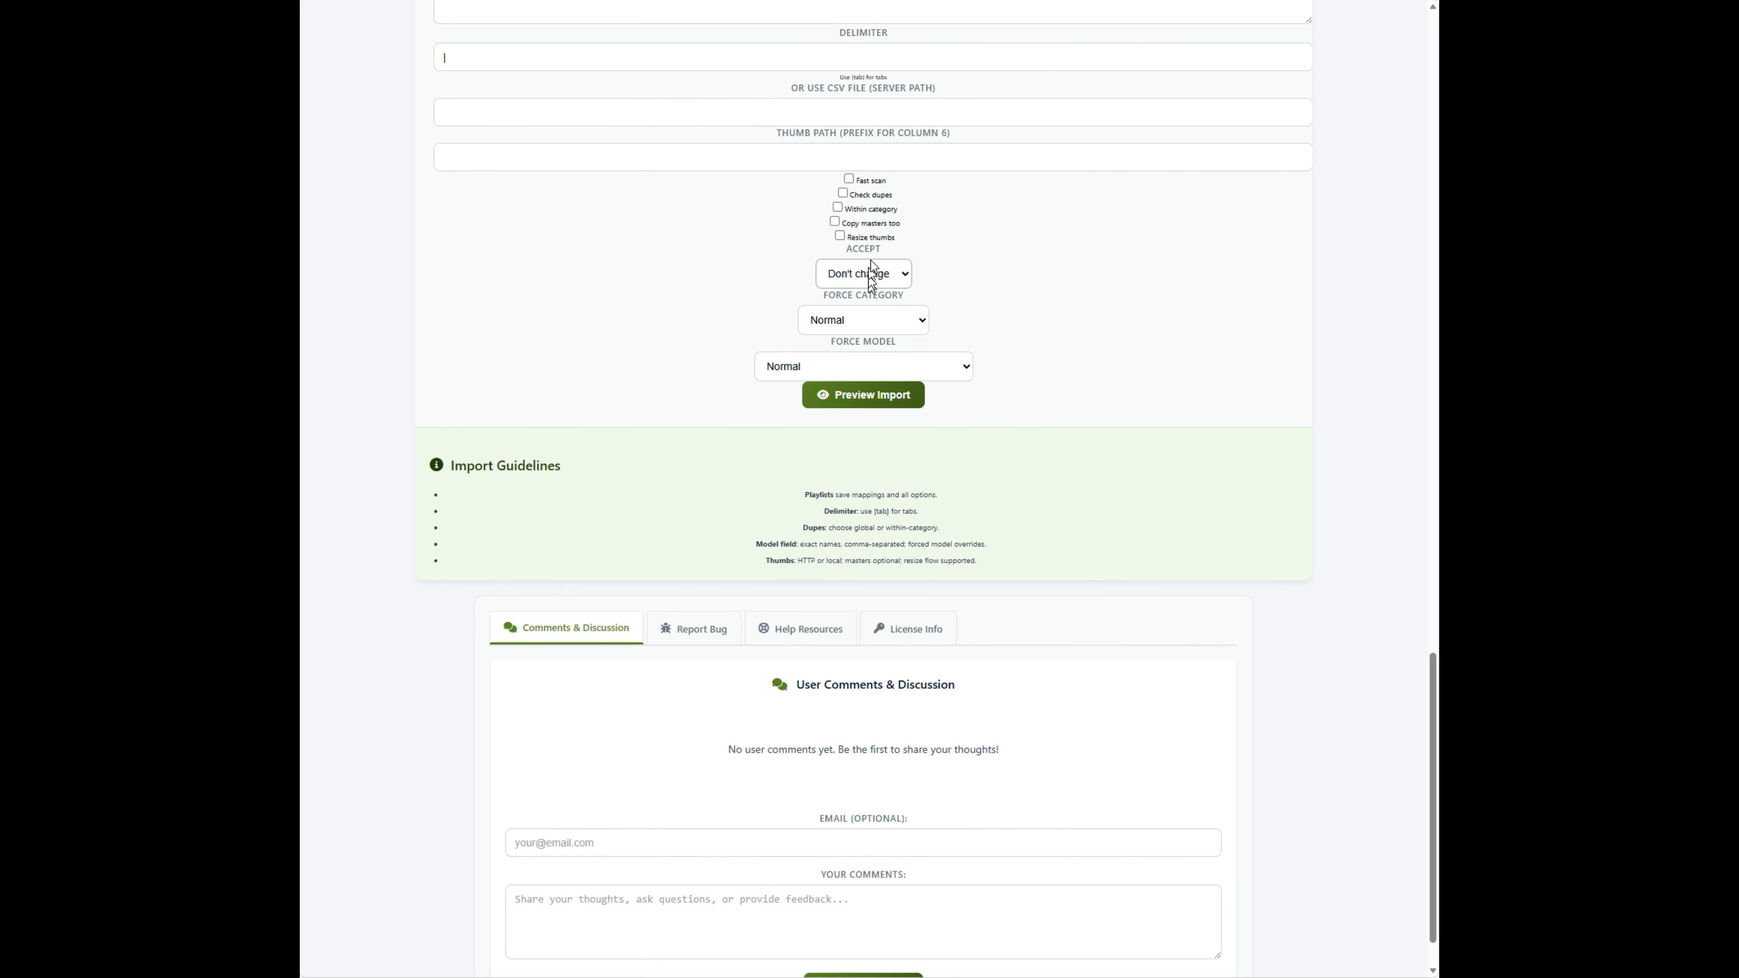
pyautogui.click(870, 182)
pyautogui.click(877, 198)
pyautogui.click(875, 272)
pyautogui.click(871, 297)
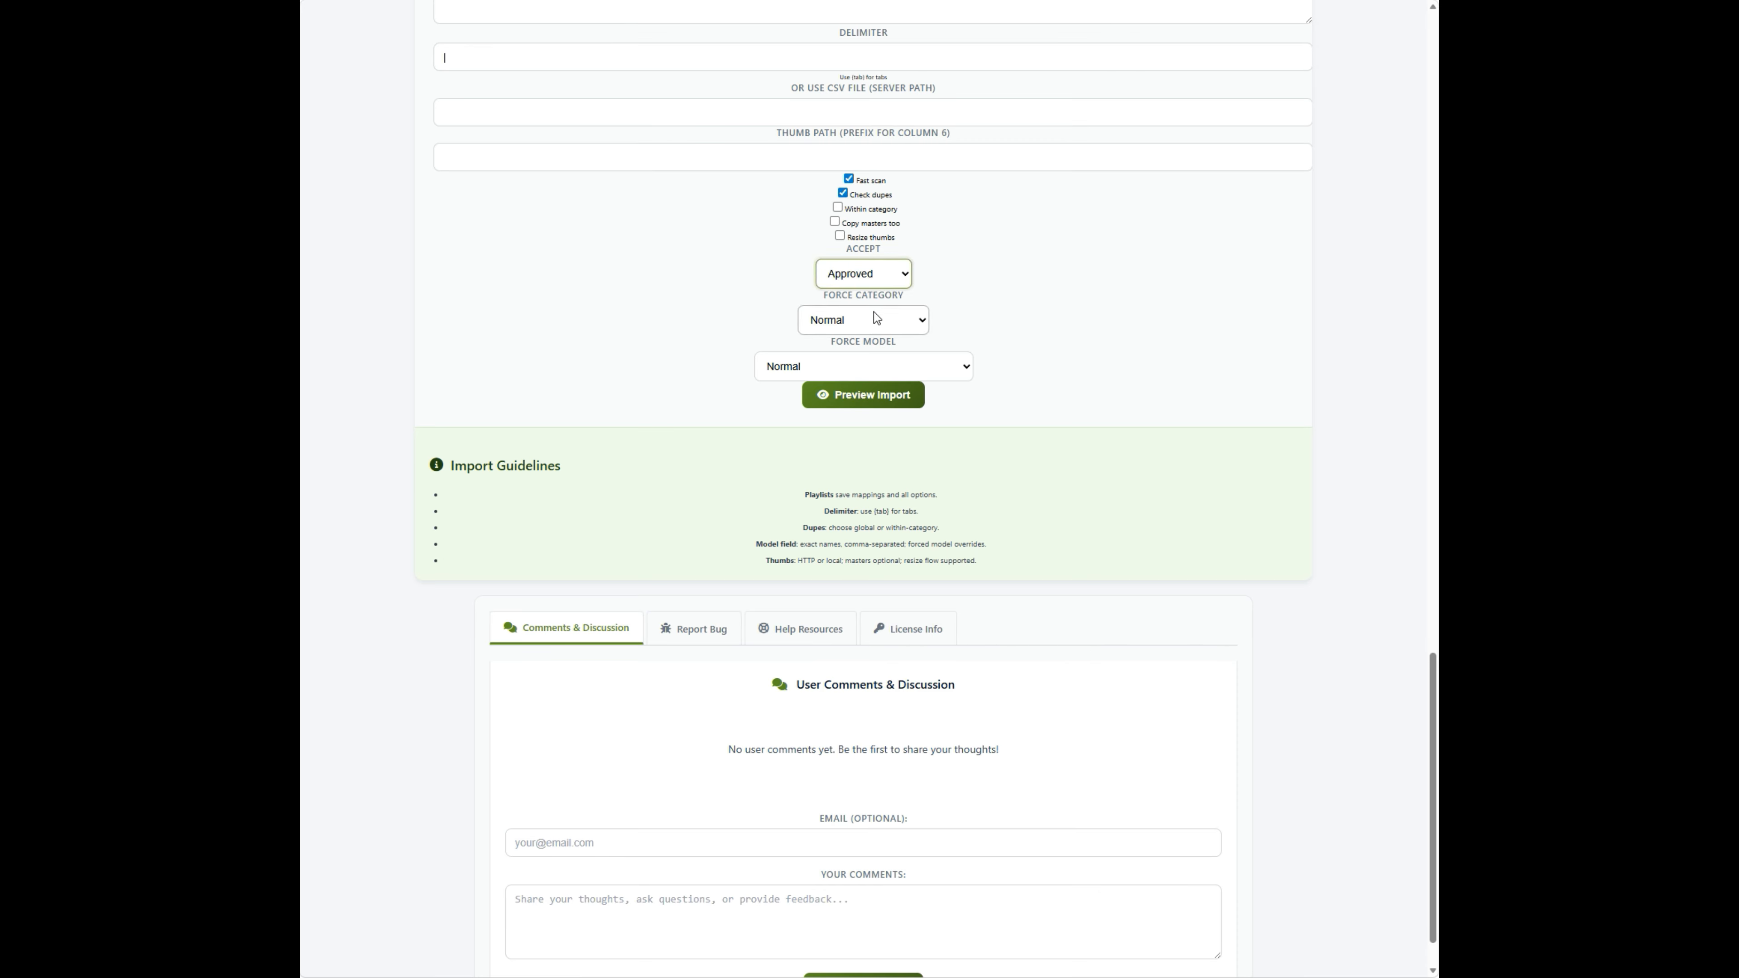
pyautogui.click(955, 248)
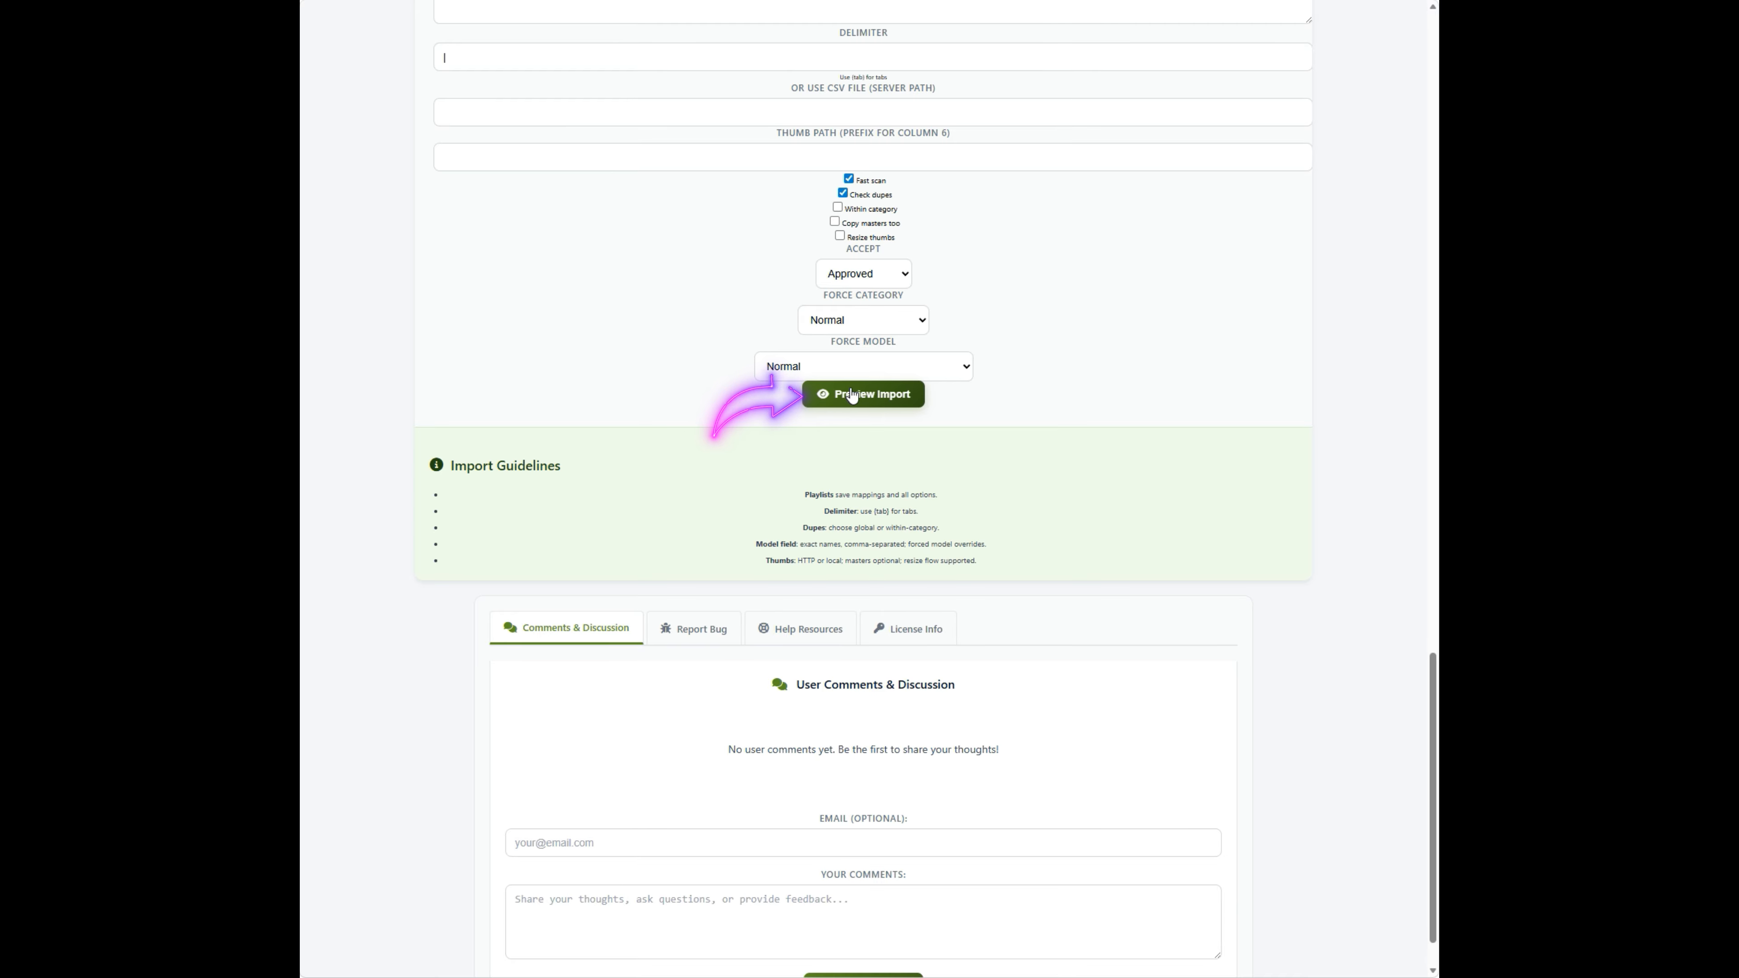
# Preview the gallery import with the mapped columns, then confirm and start it.
pyautogui.click(884, 394)
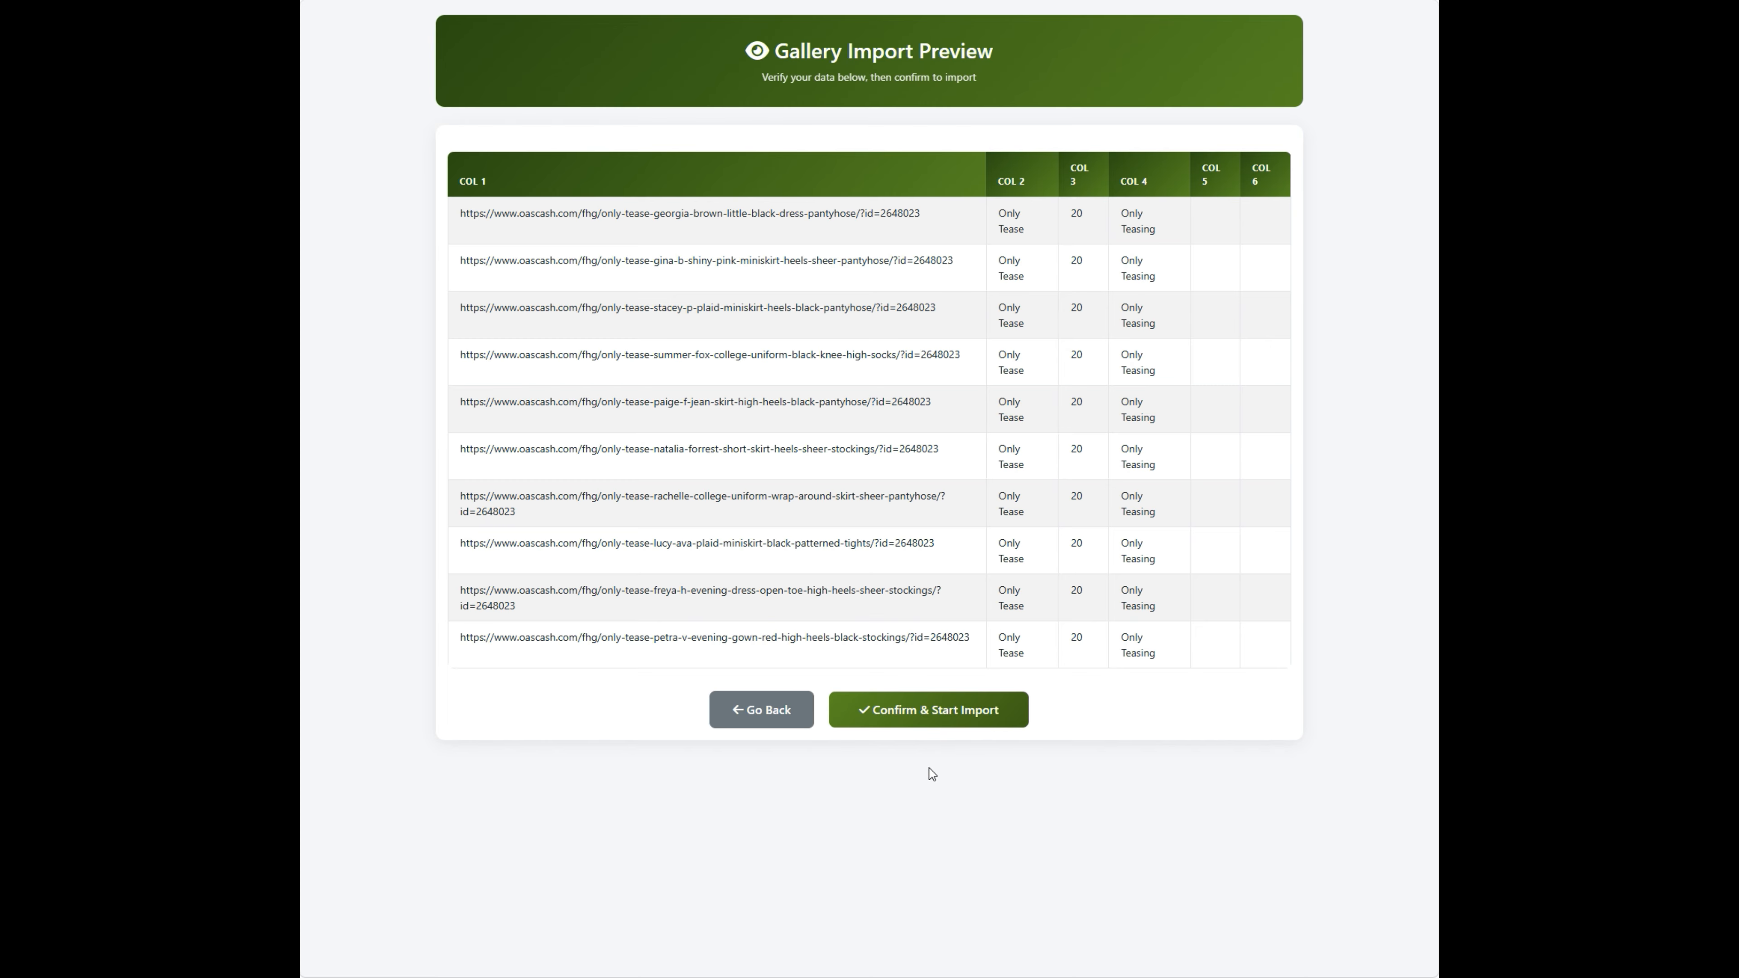
pyautogui.click(1004, 716)
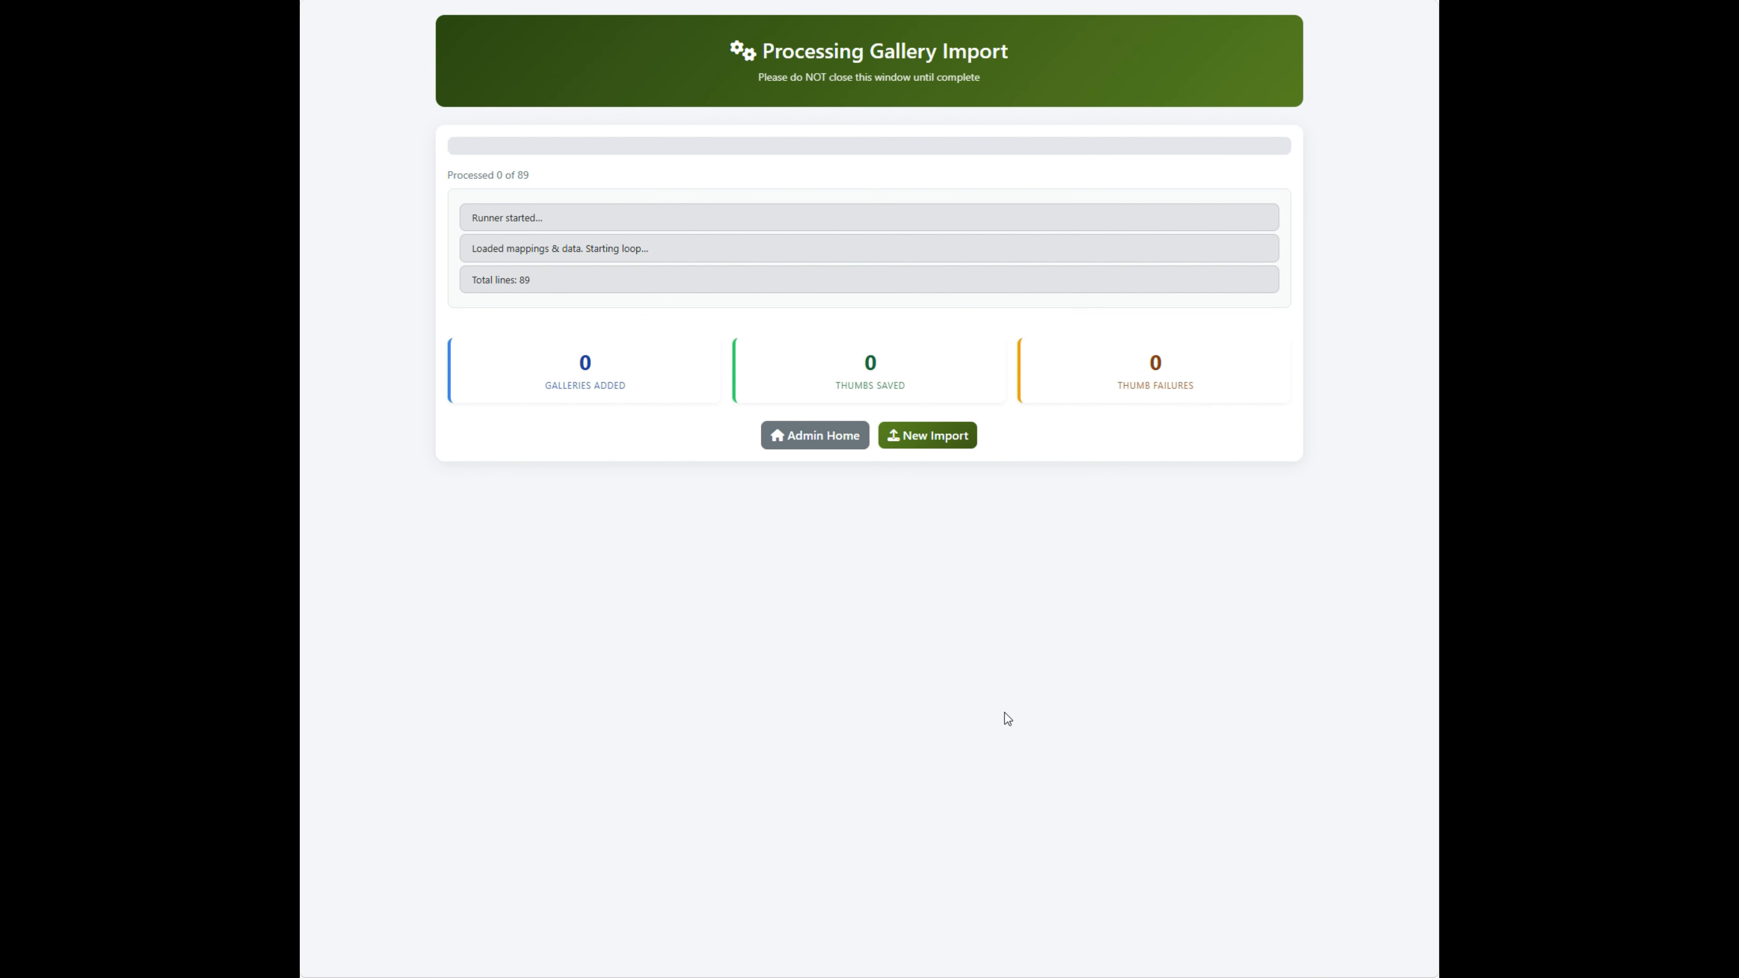